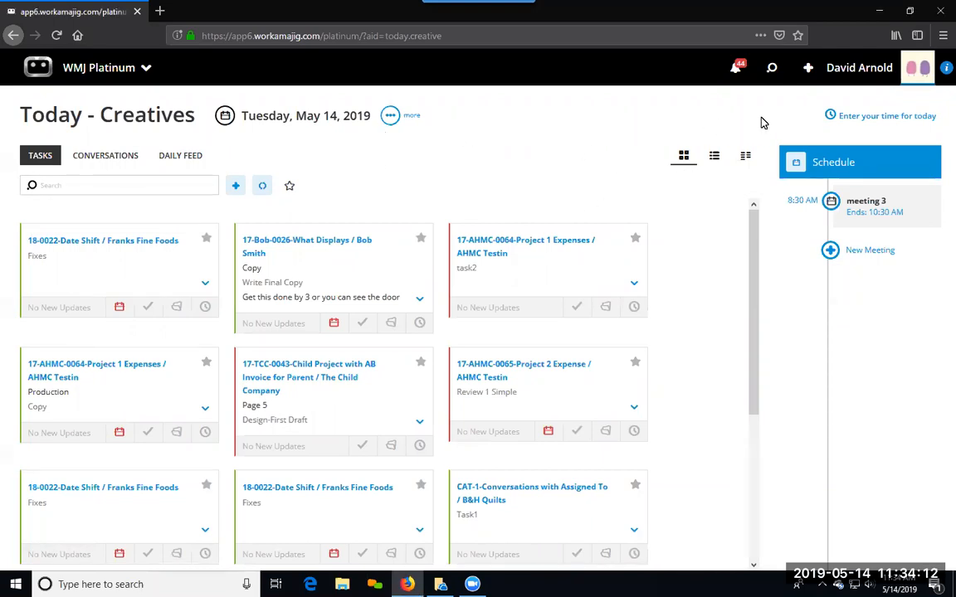
{"action": "left_click", "coordinate": [808, 73]}
{"action": "left_click", "coordinate": [572, 122]}
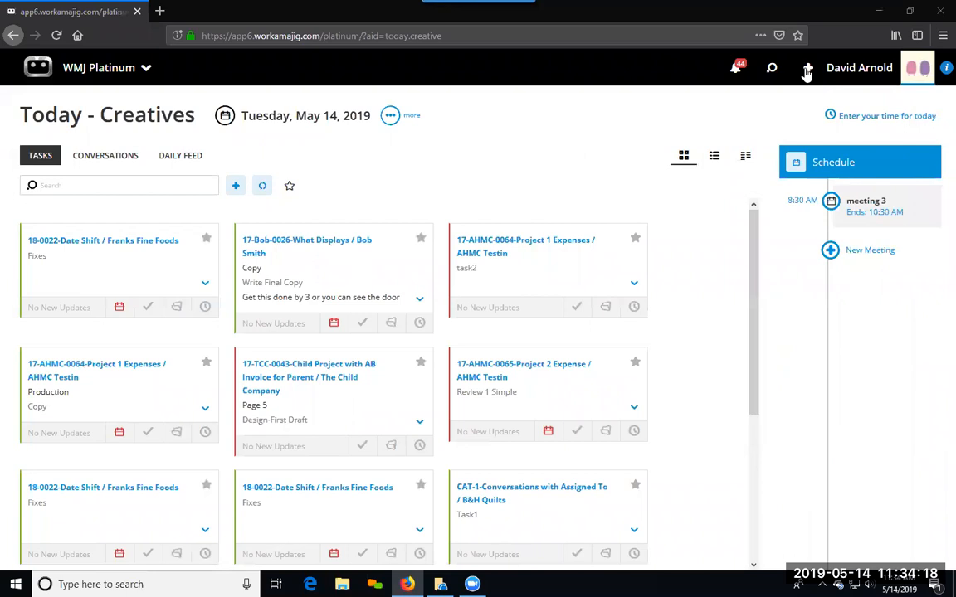
{"action": "left_click", "coordinate": [770, 70]}
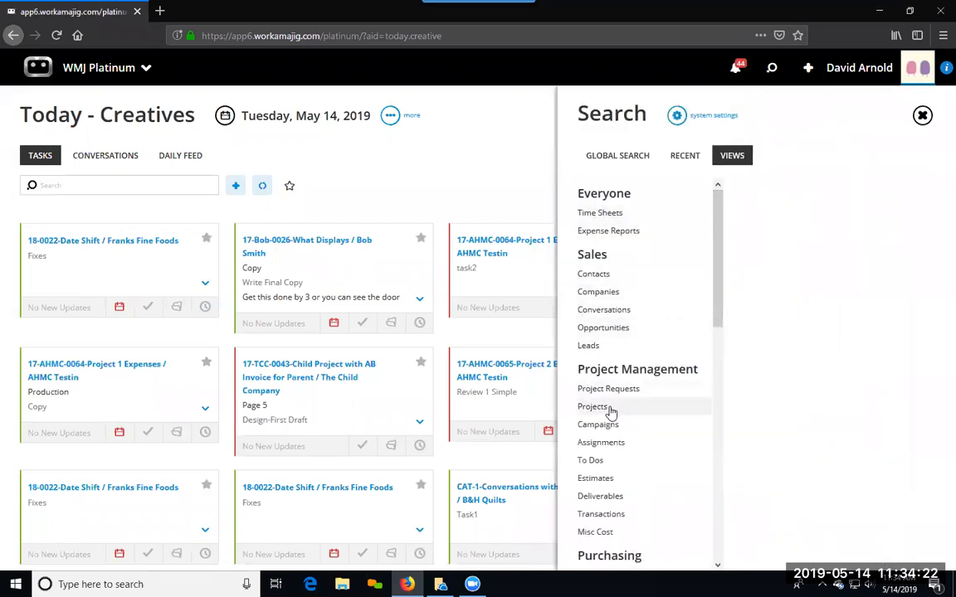
{"action": "scroll", "coordinate": [619, 444], "scroll_direction": "down", "scroll_amount": 3}
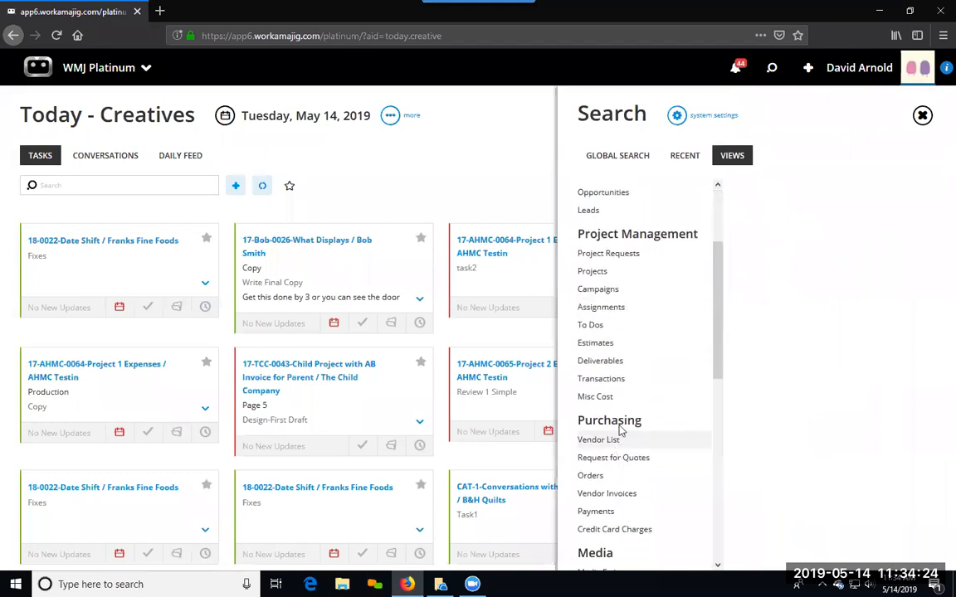
{"action": "left_click", "coordinate": [508, 178]}
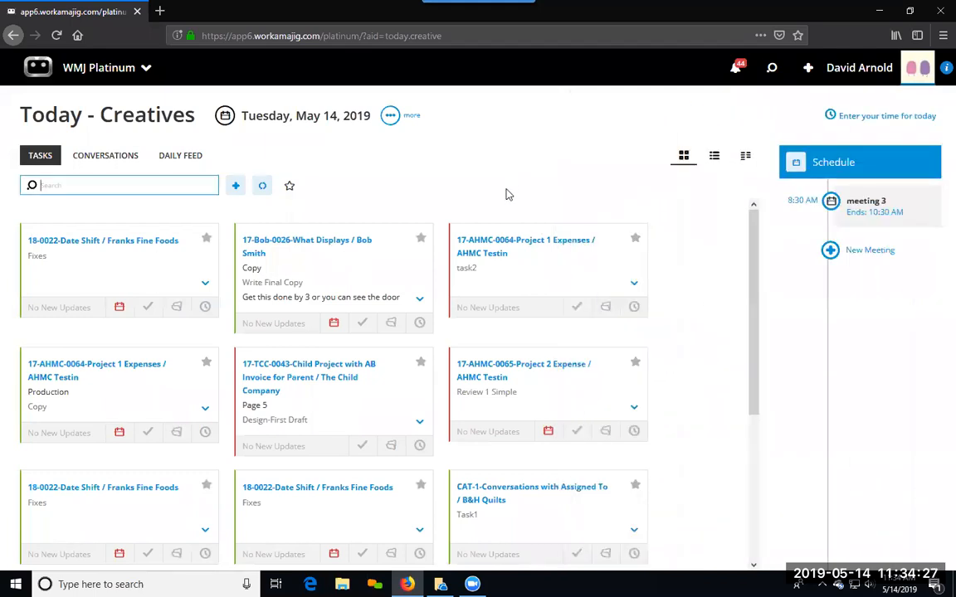
Step: Open the All Projects view from the project manager's Today page
{"action": "left_click", "coordinate": [105, 81]}
{"action": "left_click", "coordinate": [336, 140]}
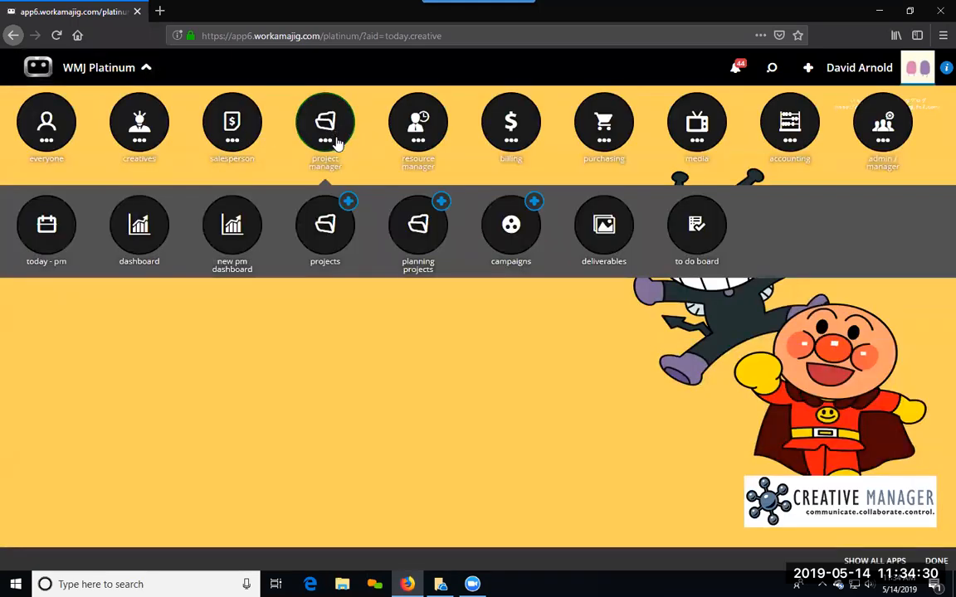
{"action": "left_click", "coordinate": [27, 217]}
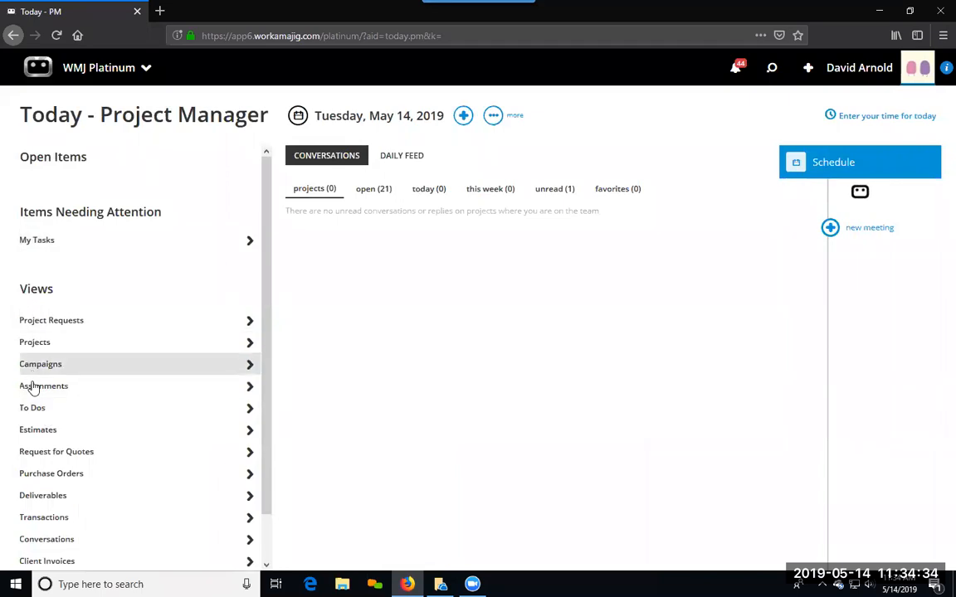
{"action": "left_click", "coordinate": [40, 349]}
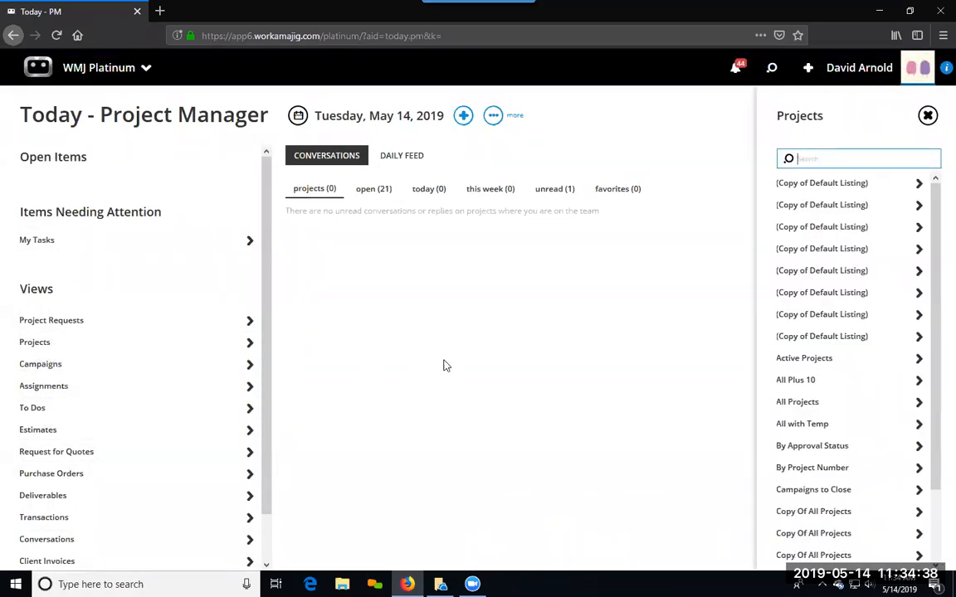
{"action": "left_click", "coordinate": [782, 402]}
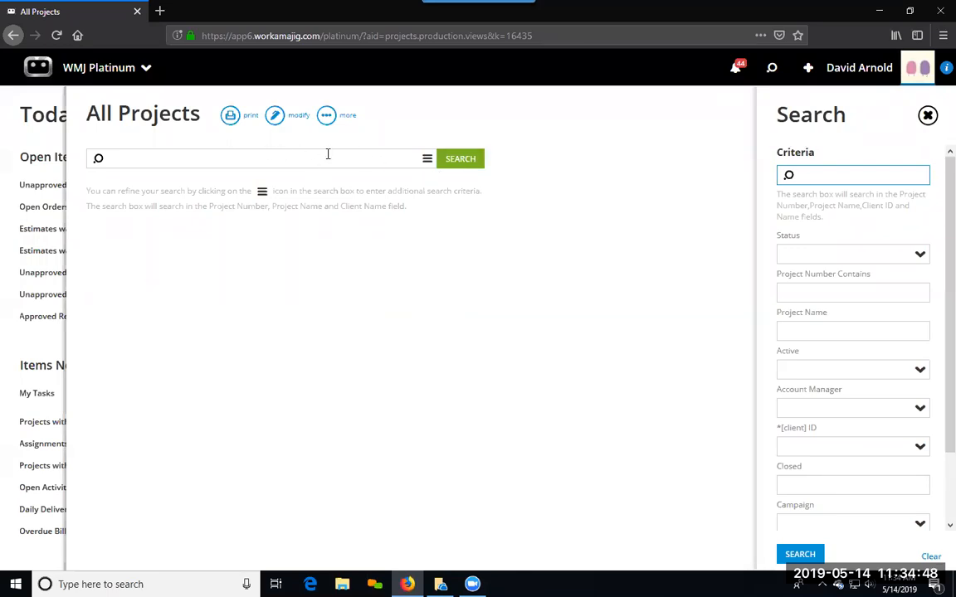
Step: Add an Amount Billed column to the All Projects view and place it directly below Account Manager
{"action": "left_click", "coordinate": [275, 117]}
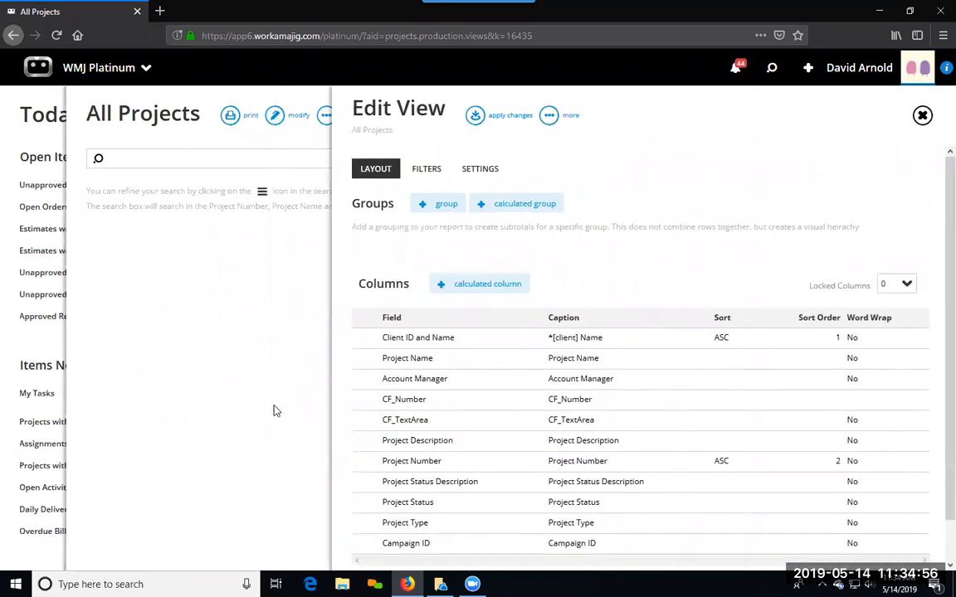
{"action": "scroll", "coordinate": [413, 415], "scroll_direction": "down", "scroll_amount": 1}
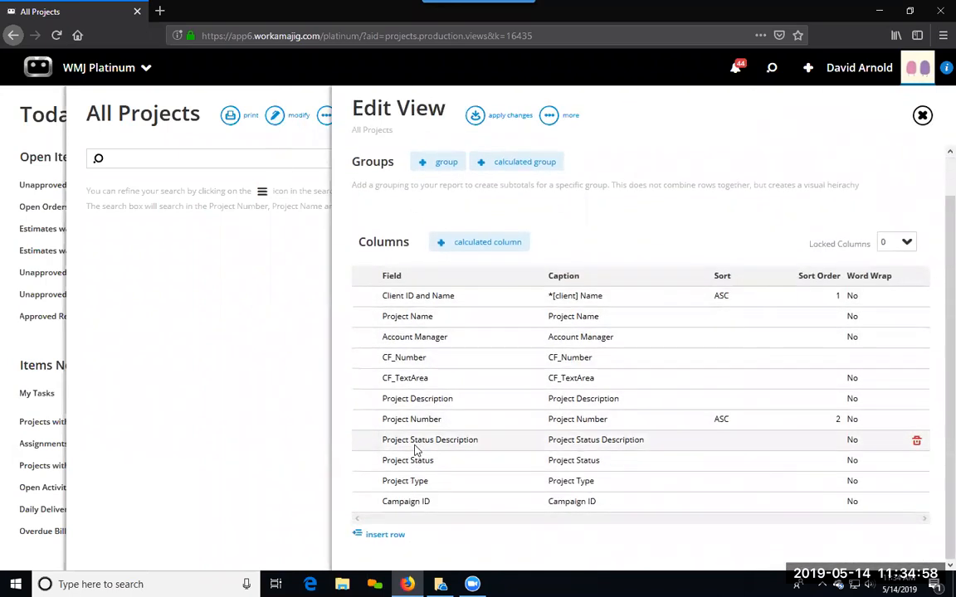
{"action": "left_click", "coordinate": [387, 536]}
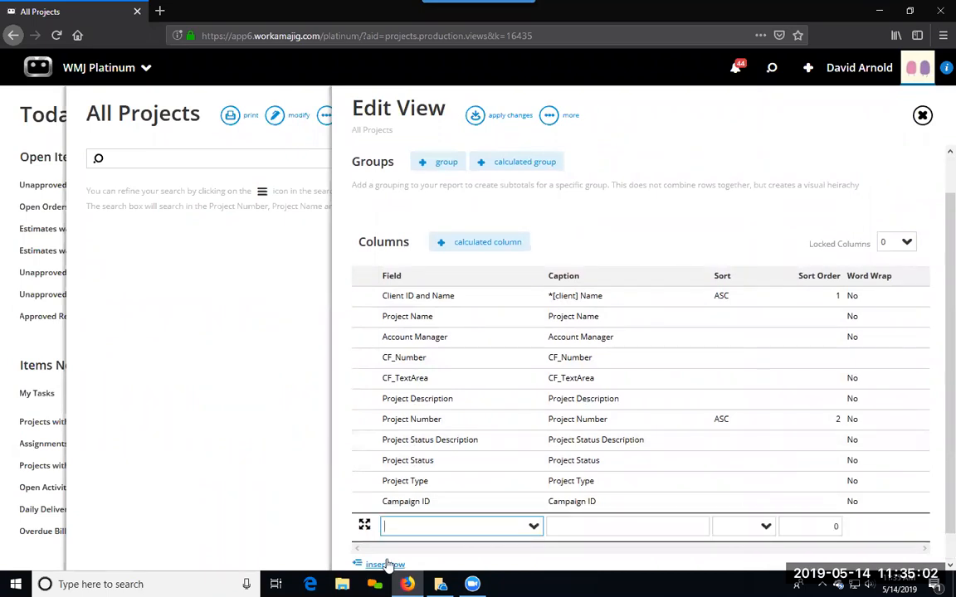
{"action": "key", "text": "Down"}
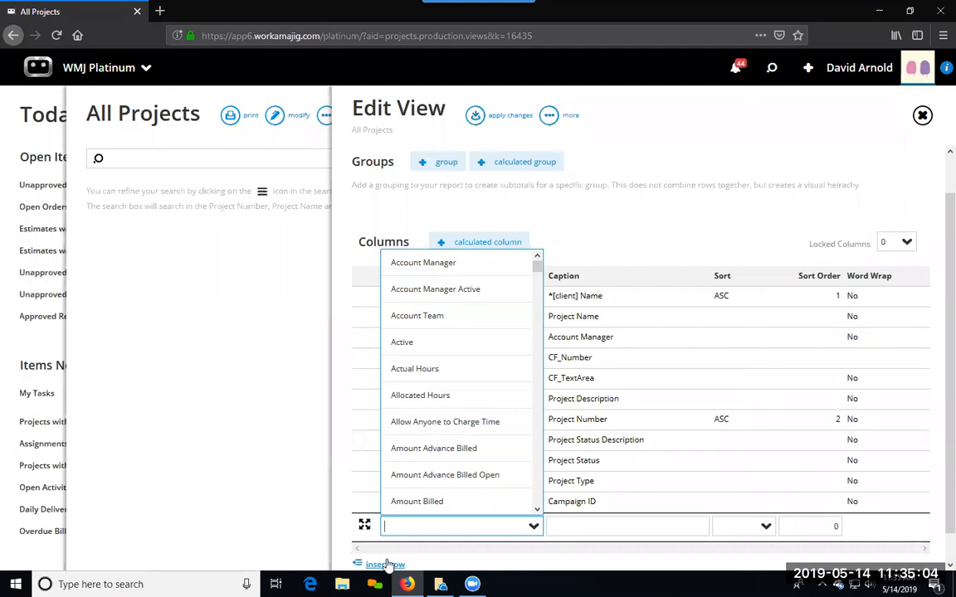
{"action": "type", "text": "am"}
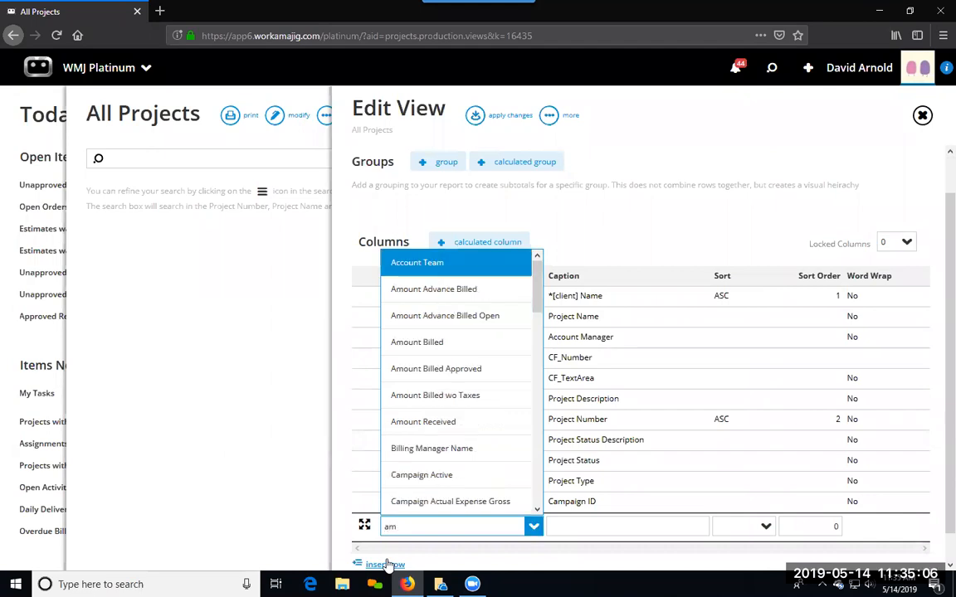
{"action": "type", "text": "out"}
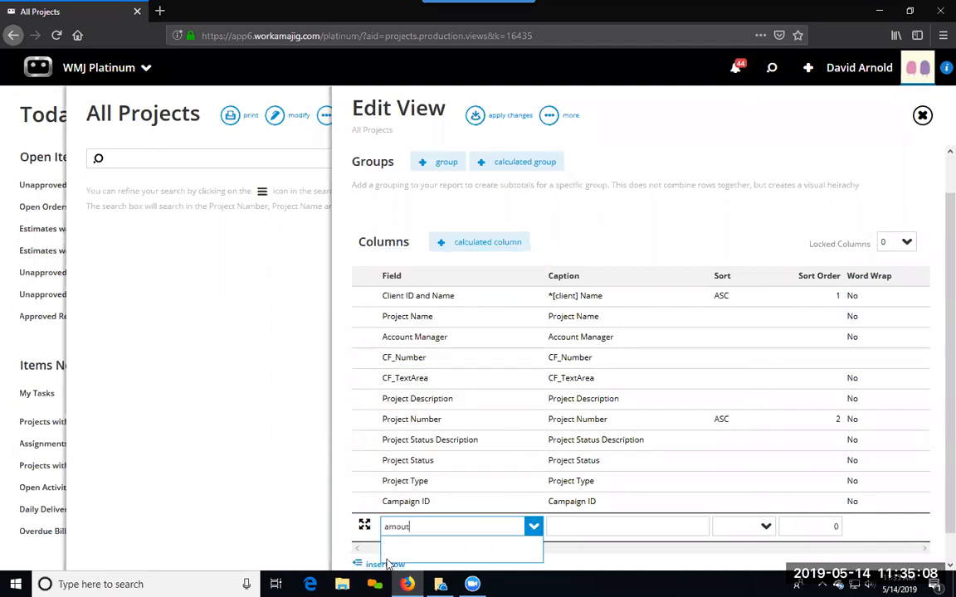
{"action": "key", "text": "BackSpace"}
{"action": "type", "text": "nt"}
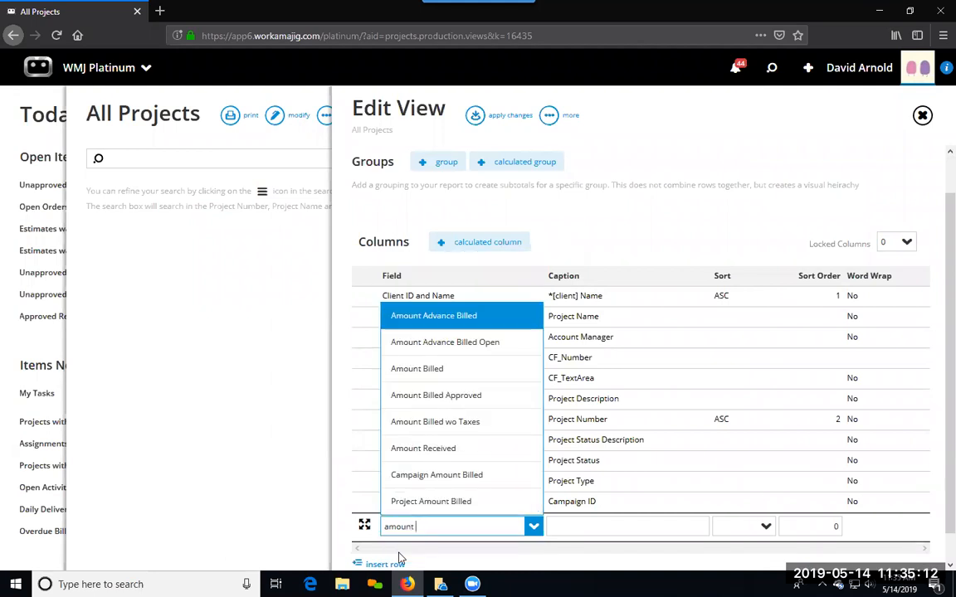
{"action": "left_click", "coordinate": [449, 368]}
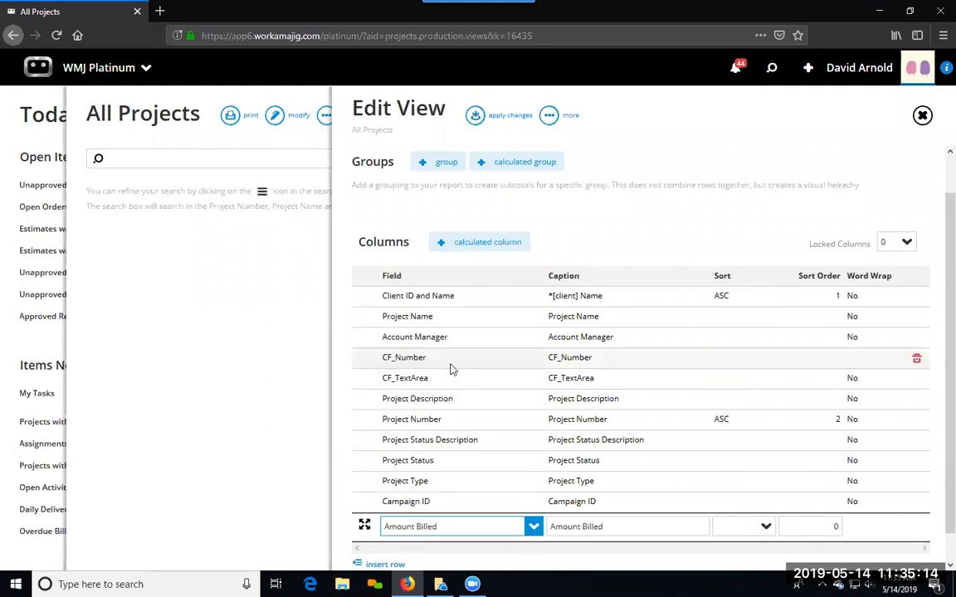
{"action": "left_click", "coordinate": [340, 398]}
{"action": "left_click_drag", "start_coordinate": [415, 508], "coordinate": [426, 365]}
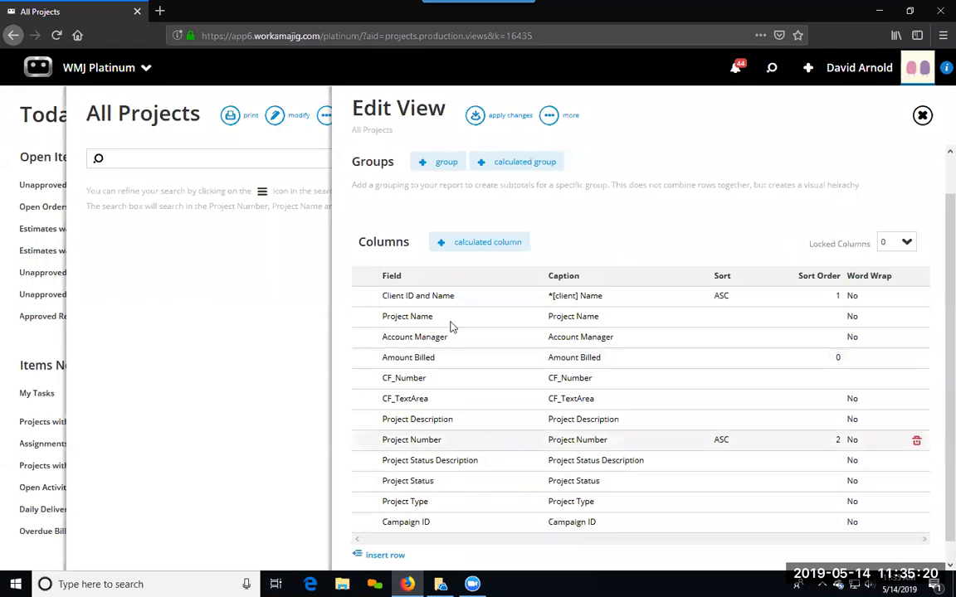
Step: Group the All Projects view by Client Name and apply the layout changes
{"action": "left_click", "coordinate": [444, 161]}
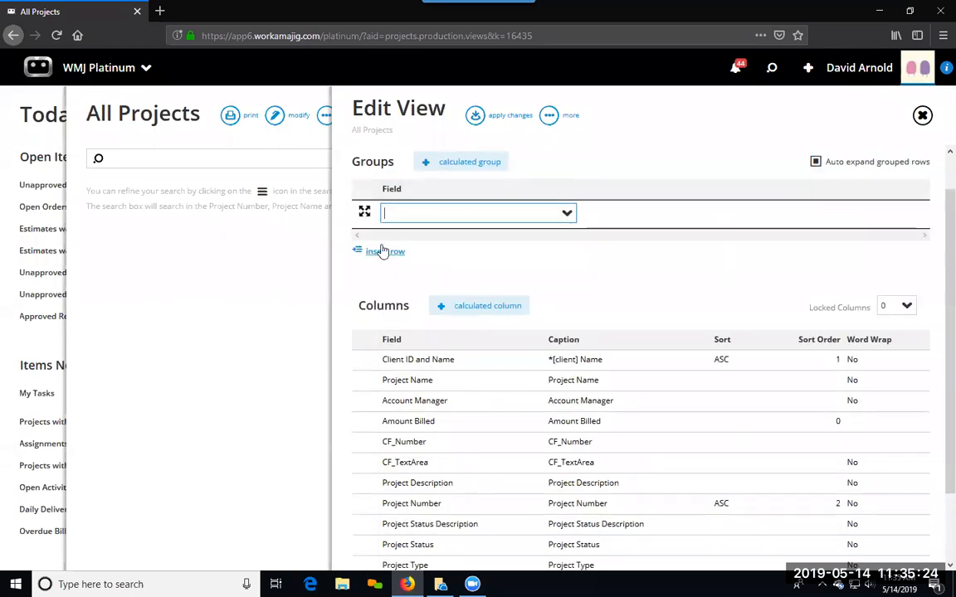
{"action": "type", "text": "Client"}
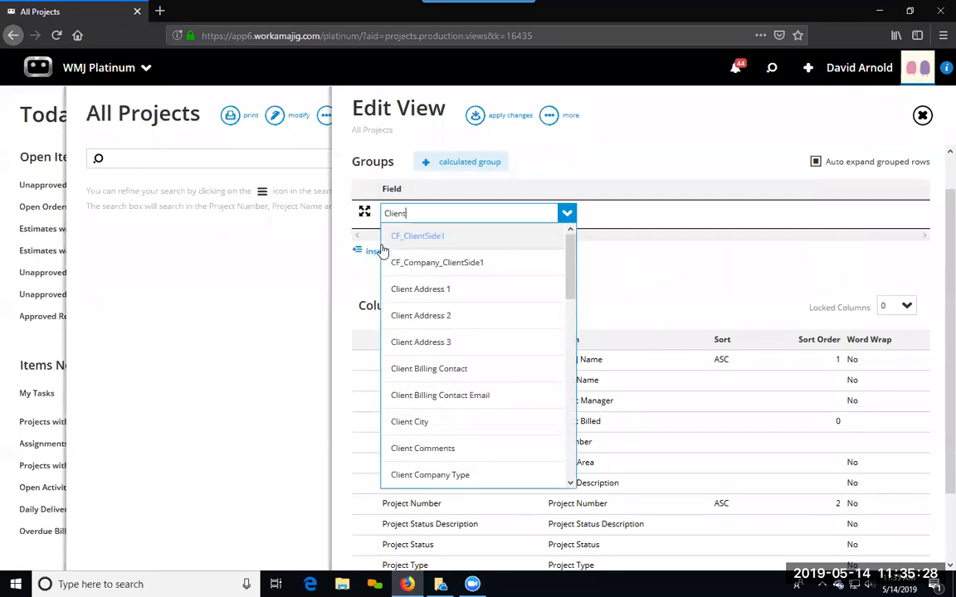
{"action": "scroll", "coordinate": [472, 292], "scroll_direction": "down", "scroll_amount": 3}
{"action": "scroll", "coordinate": [472, 297], "scroll_direction": "up", "scroll_amount": 2}
{"action": "type", "text": "nam"}
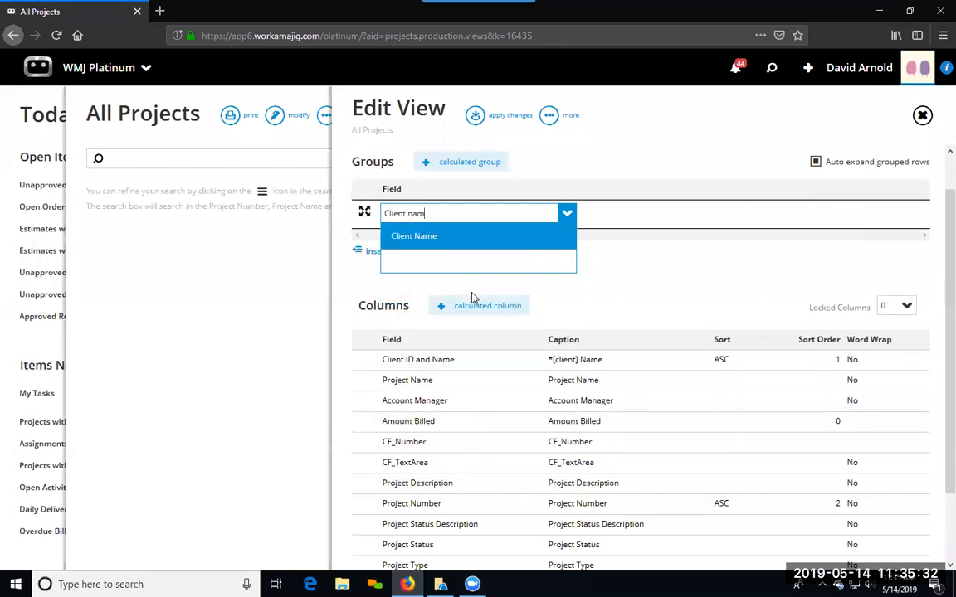
{"action": "left_click", "coordinate": [427, 243]}
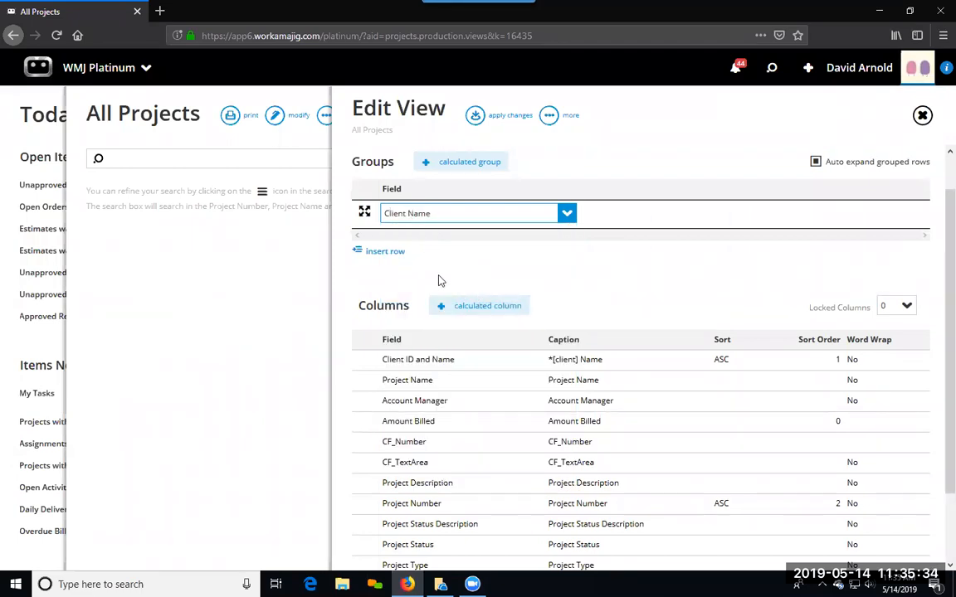
{"action": "left_click", "coordinate": [440, 281]}
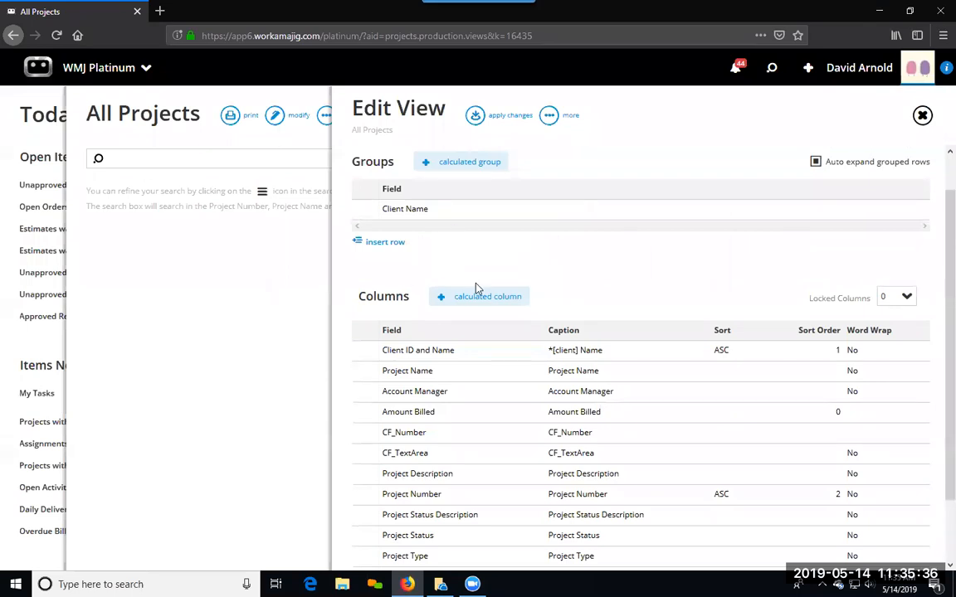
{"action": "left_click", "coordinate": [476, 117]}
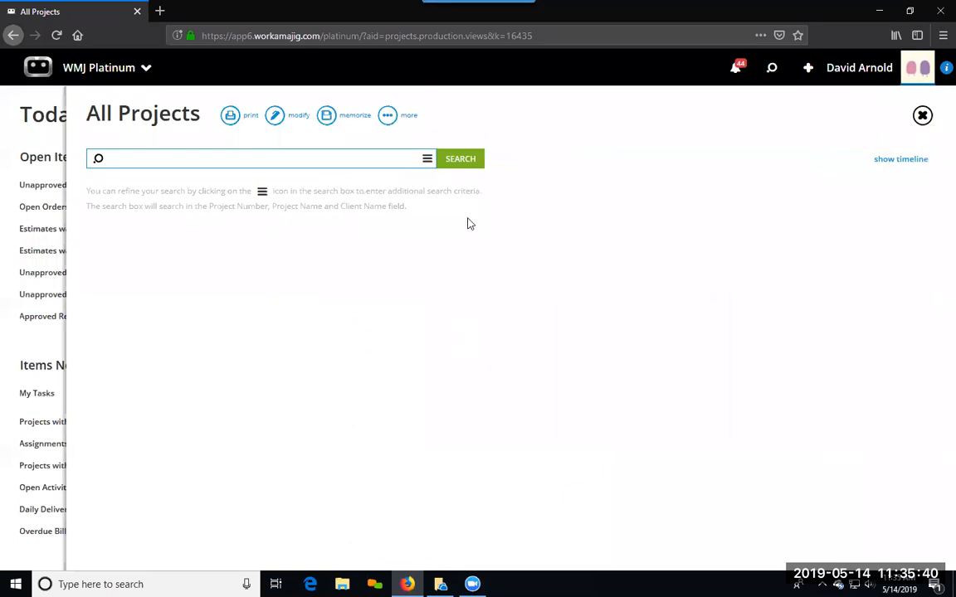
Step: Run the project search without criteria and inspect the New Corp Website project from the results, returning to the listing
{"action": "left_click", "coordinate": [463, 160]}
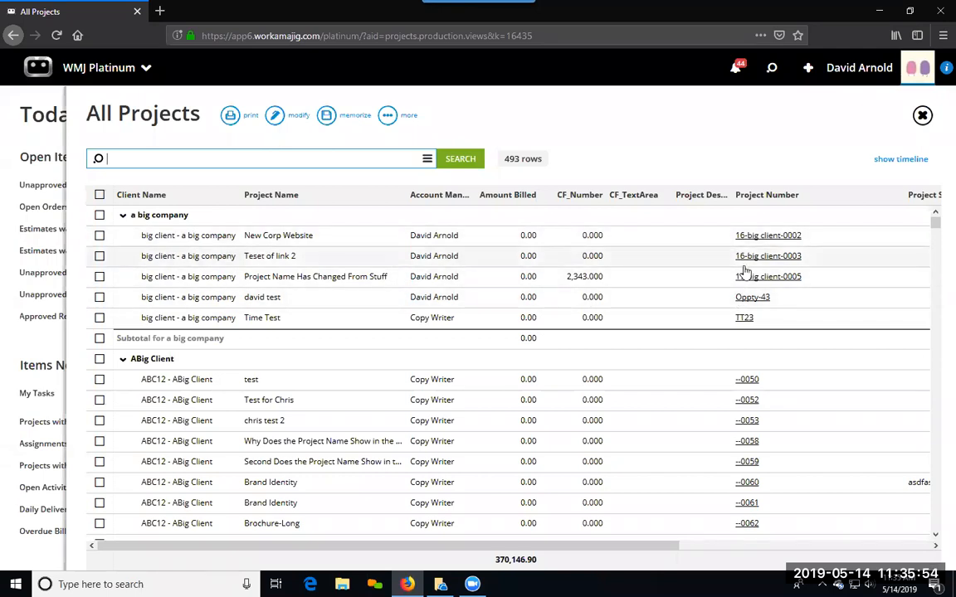
{"action": "left_click", "coordinate": [762, 237]}
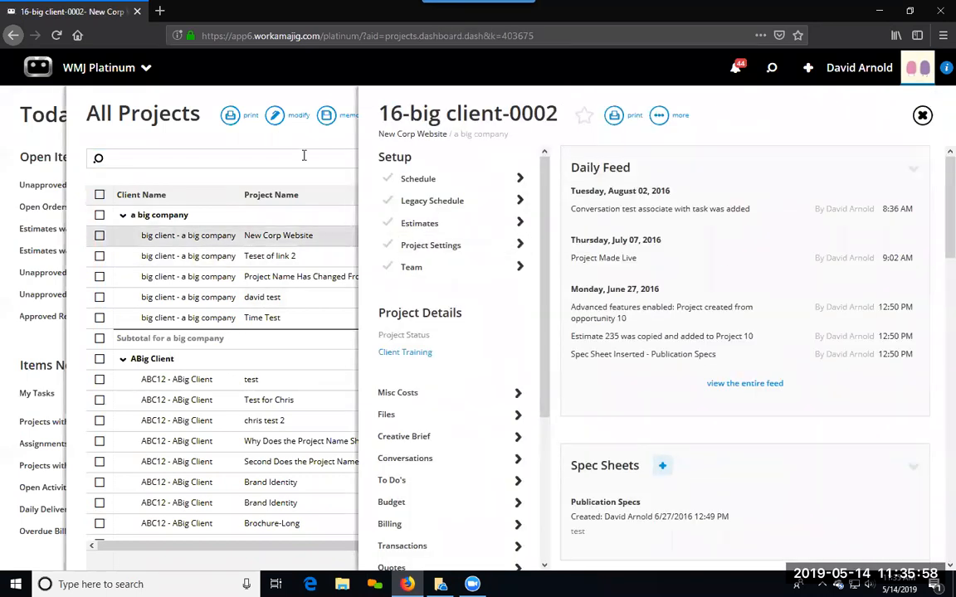
{"action": "left_click", "coordinate": [303, 158]}
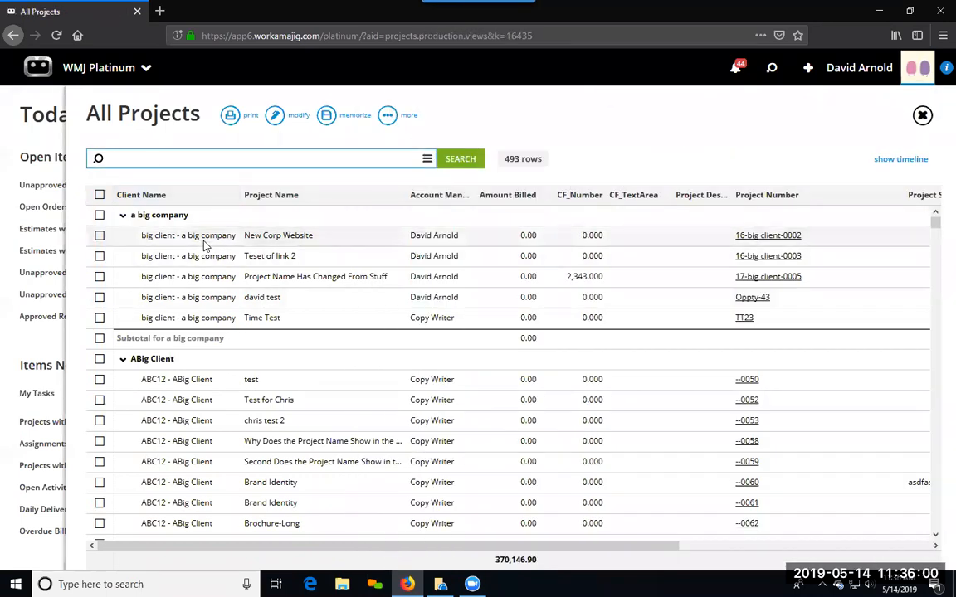
{"action": "left_click", "coordinate": [207, 240]}
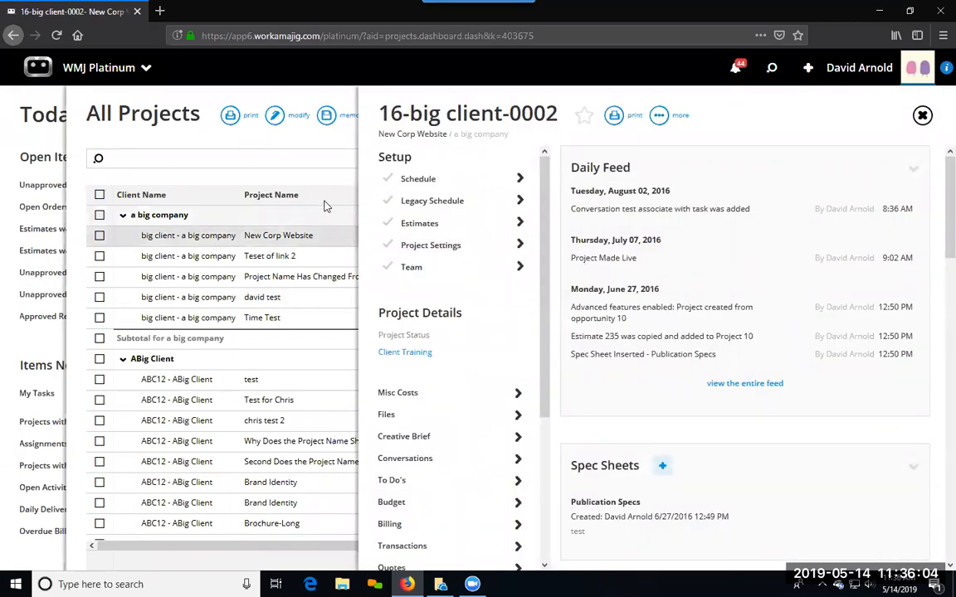
{"action": "left_click", "coordinate": [308, 152]}
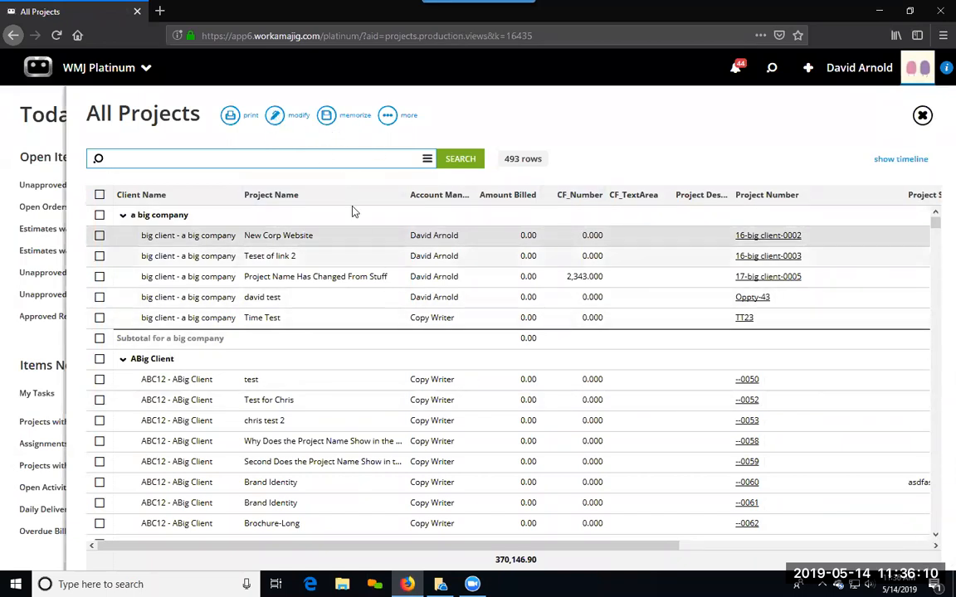
Step: Memorize the modified All Projects view, create a copy of it and apply that copy to the listing
{"action": "left_click", "coordinate": [328, 117]}
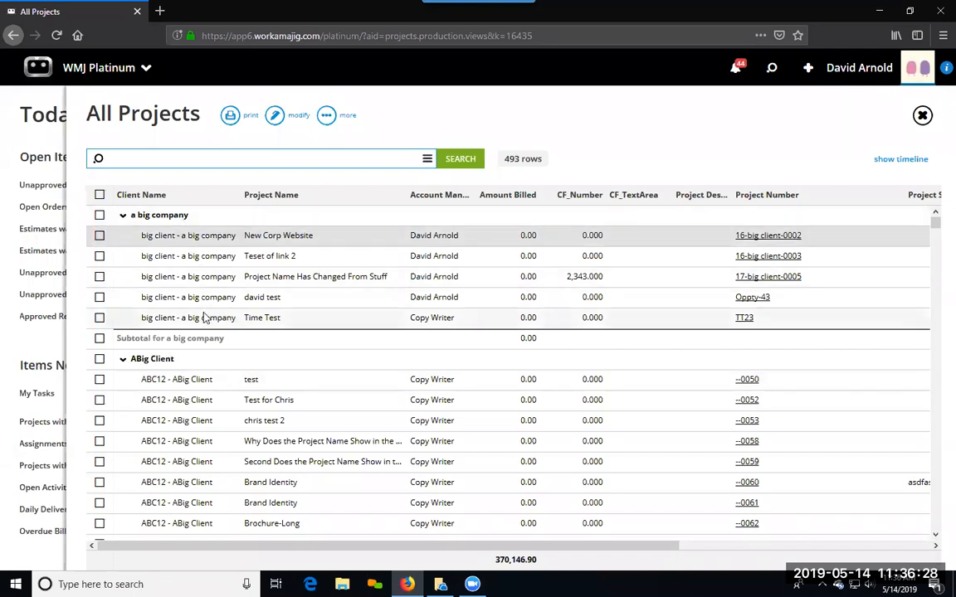
{"action": "left_click", "coordinate": [275, 120]}
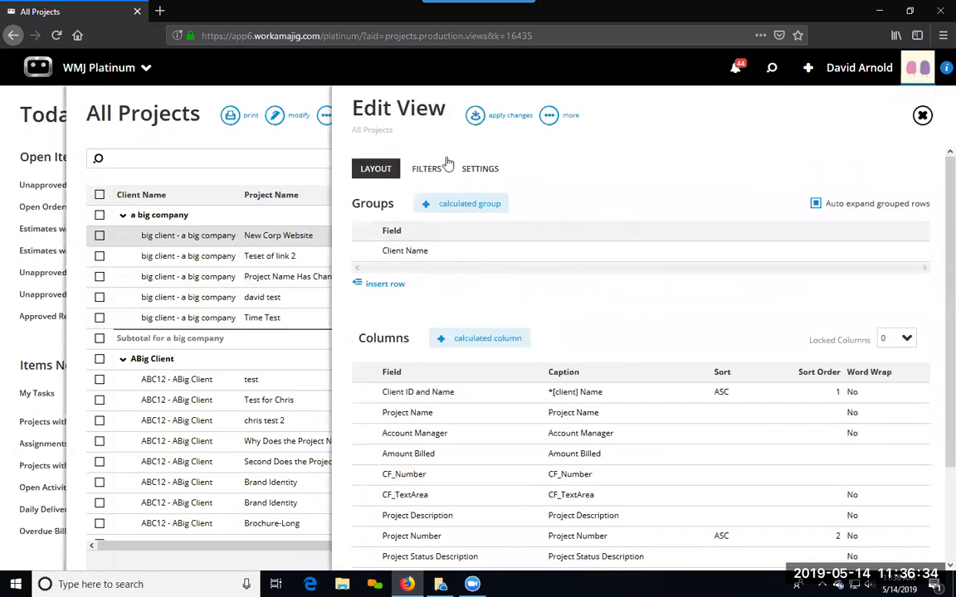
{"action": "left_click", "coordinate": [551, 118]}
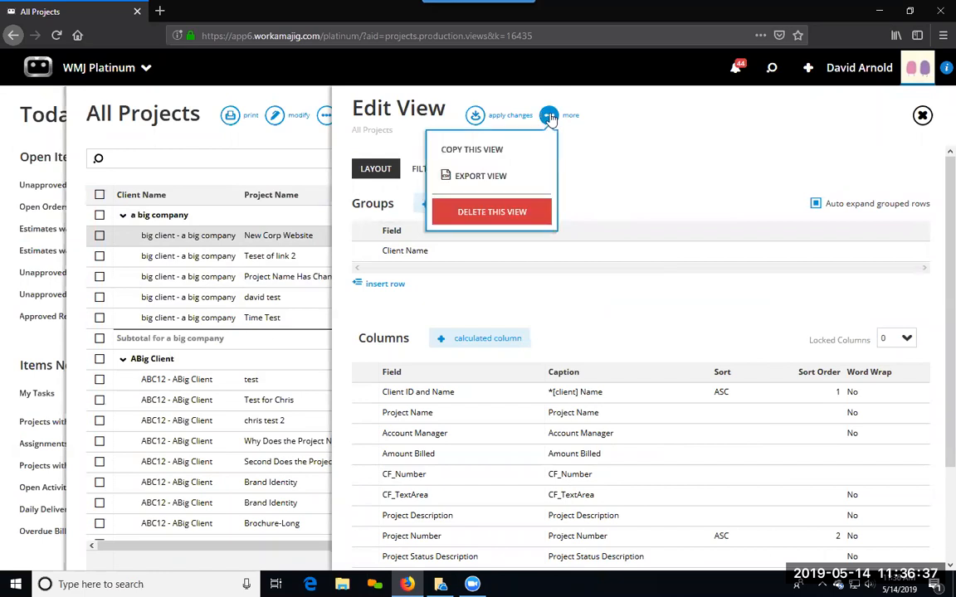
{"action": "left_click", "coordinate": [514, 152]}
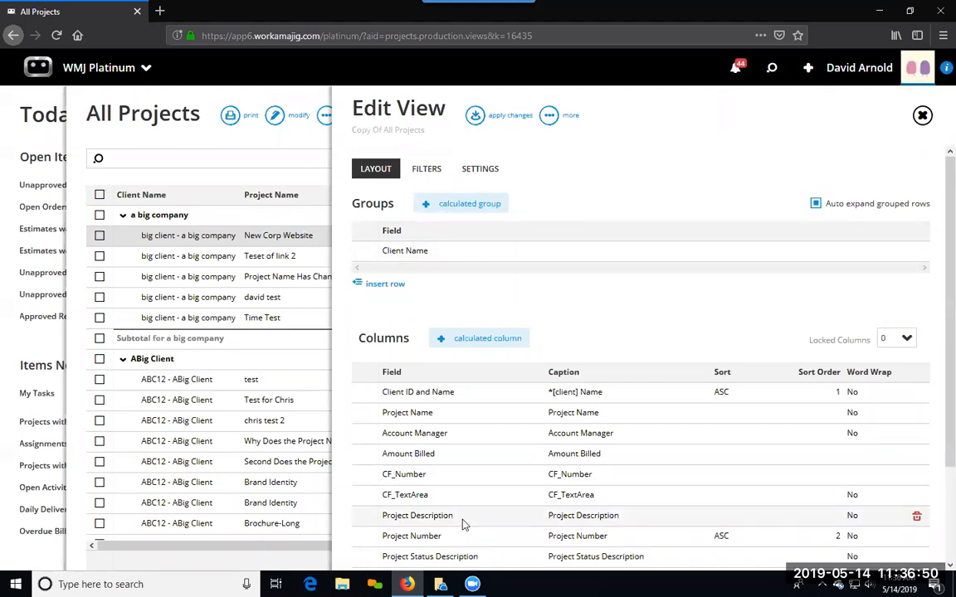
{"action": "scroll", "coordinate": [463, 522], "scroll_direction": "down", "scroll_amount": 1}
{"action": "scroll", "coordinate": [460, 521], "scroll_direction": "down", "scroll_amount": 2}
{"action": "scroll", "coordinate": [459, 505], "scroll_direction": "up", "scroll_amount": 3}
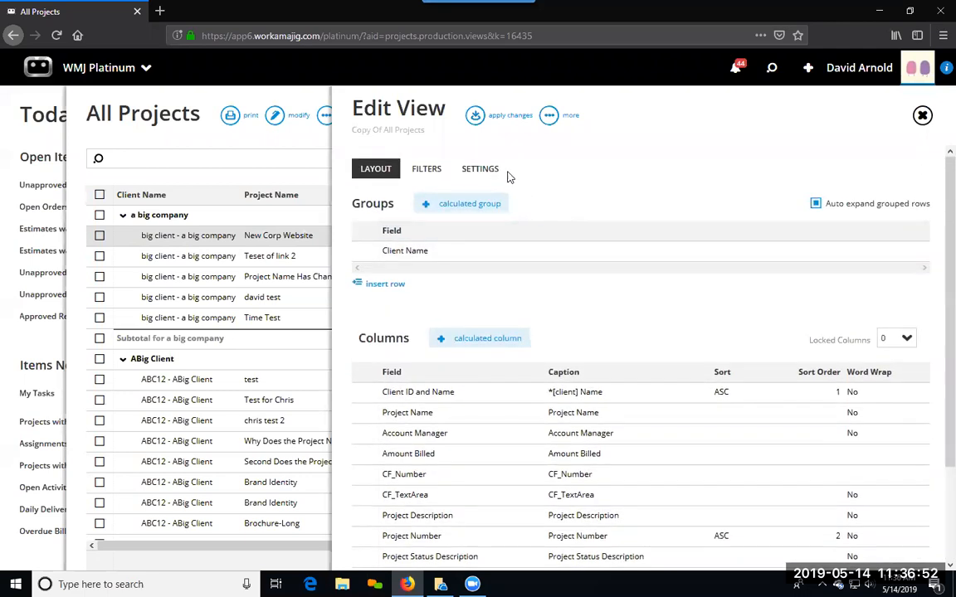
{"action": "left_click", "coordinate": [476, 120]}
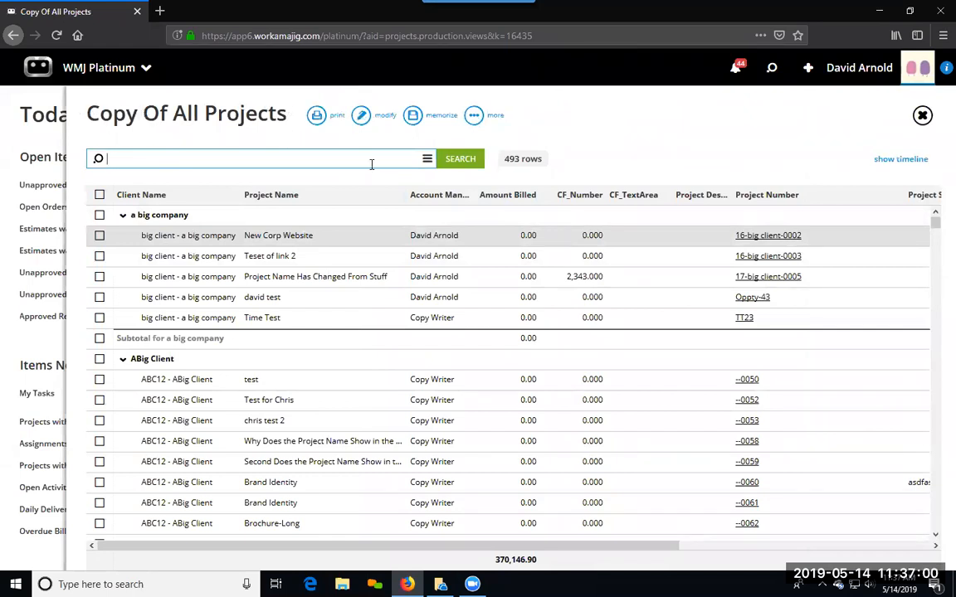
Step: Add a Parent Company group to the copied project view's layout and place it above the Client Name group
{"action": "left_click", "coordinate": [361, 117]}
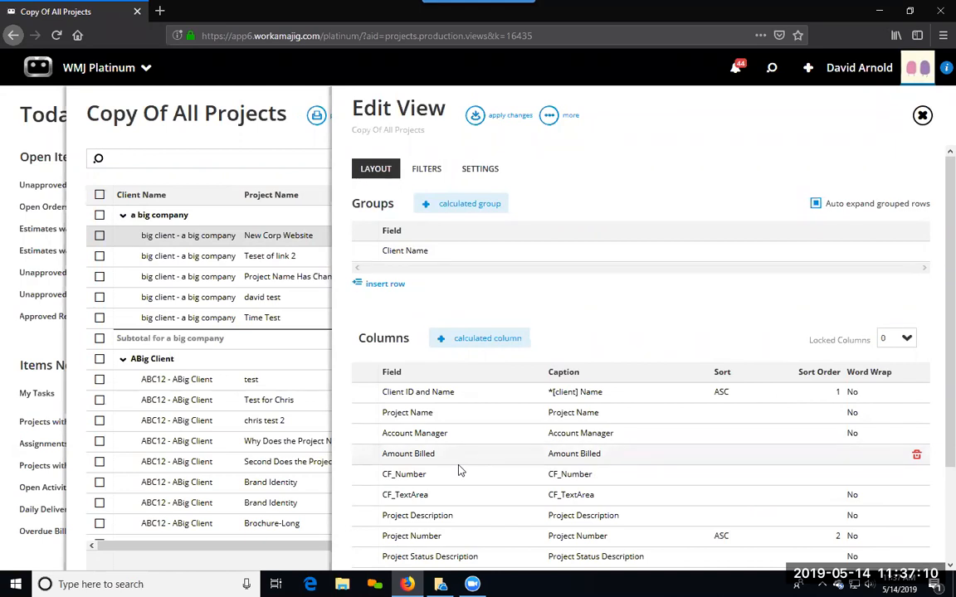
{"action": "left_click", "coordinate": [395, 284]}
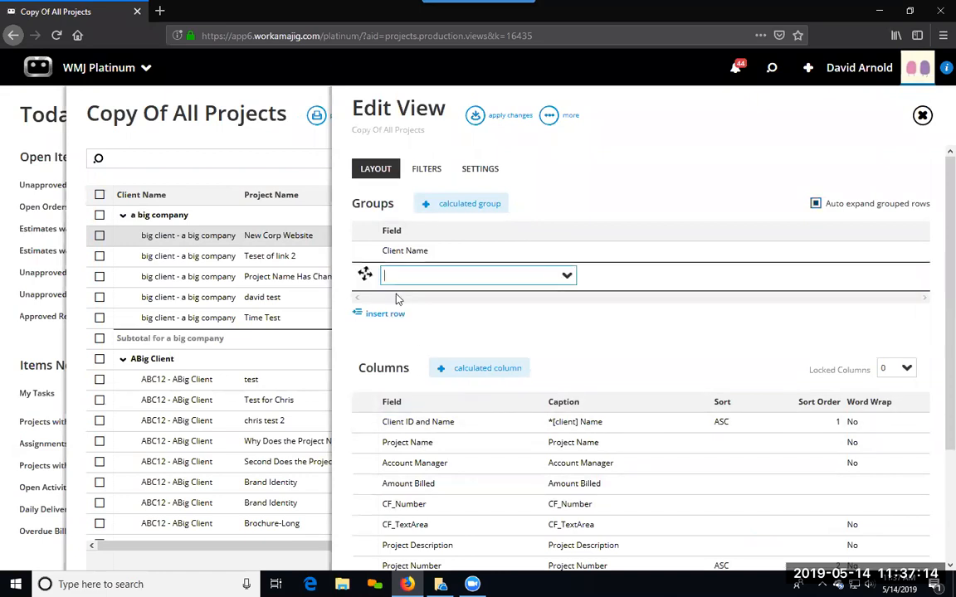
{"action": "type", "text": "Par"}
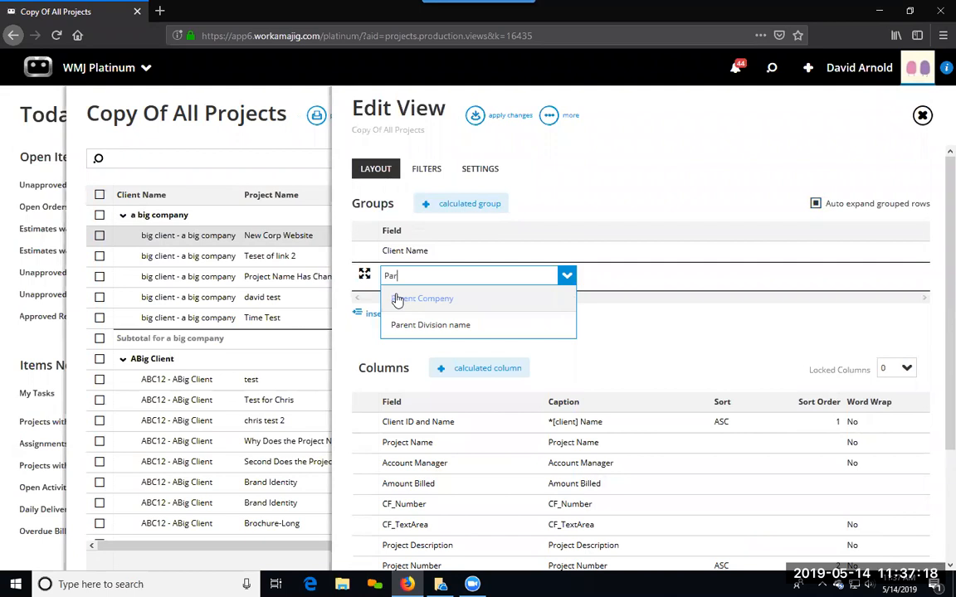
{"action": "left_click", "coordinate": [455, 302]}
{"action": "left_click", "coordinate": [464, 319]}
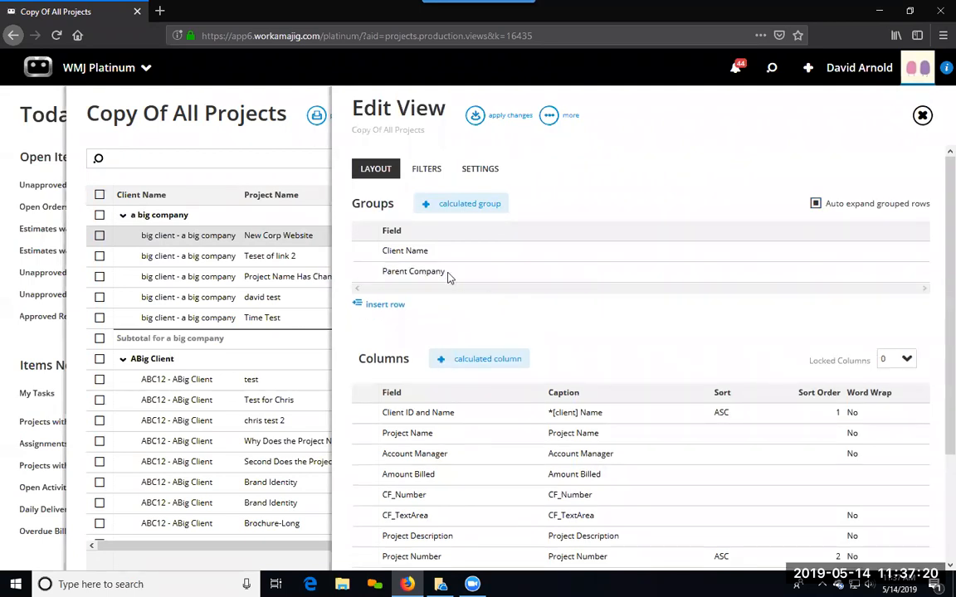
{"action": "left_click_drag", "start_coordinate": [446, 268], "coordinate": [446, 249]}
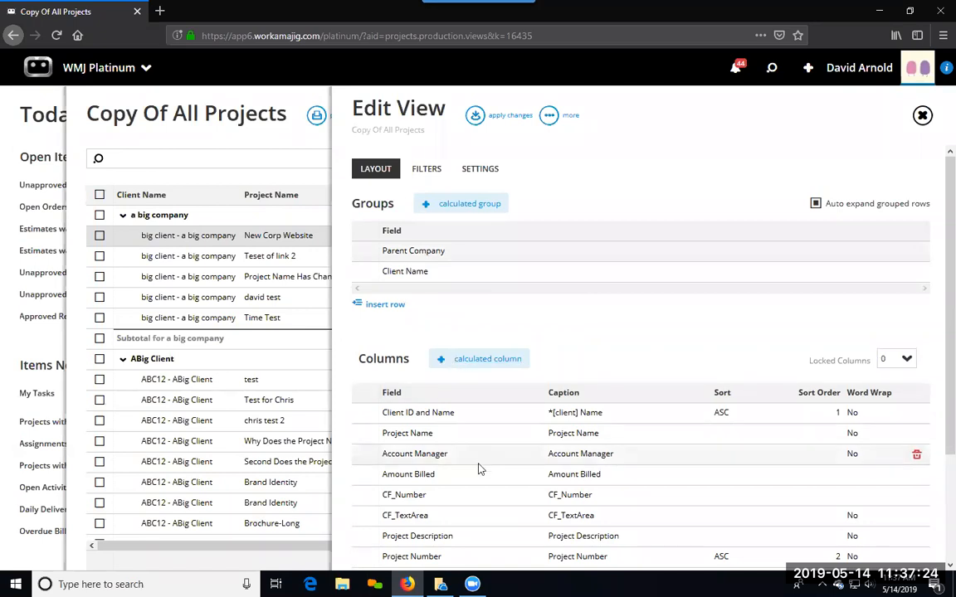
Step: Review the copied view's columns and filters, and set its report name and title to All Projects by Parent
{"action": "scroll", "coordinate": [464, 440], "scroll_direction": "down", "scroll_amount": 1}
{"action": "scroll", "coordinate": [523, 432], "scroll_direction": "down", "scroll_amount": 1}
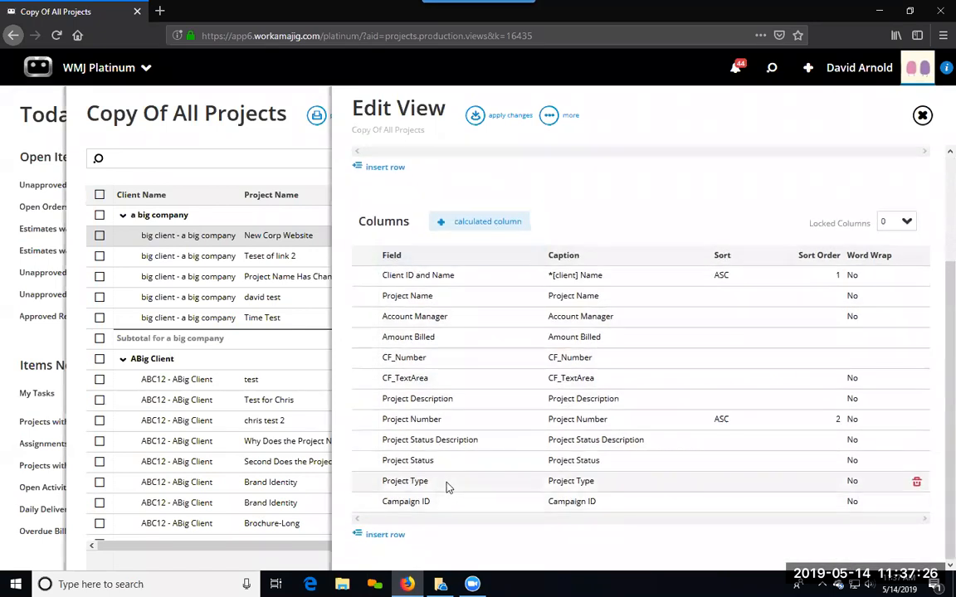
{"action": "scroll", "coordinate": [465, 451], "scroll_direction": "up", "scroll_amount": 2}
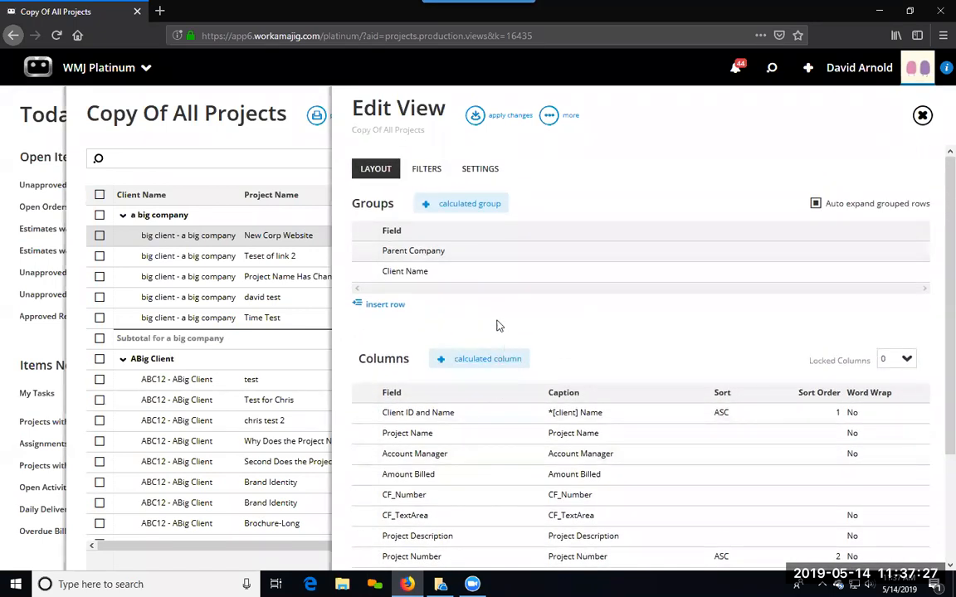
{"action": "left_click", "coordinate": [427, 168]}
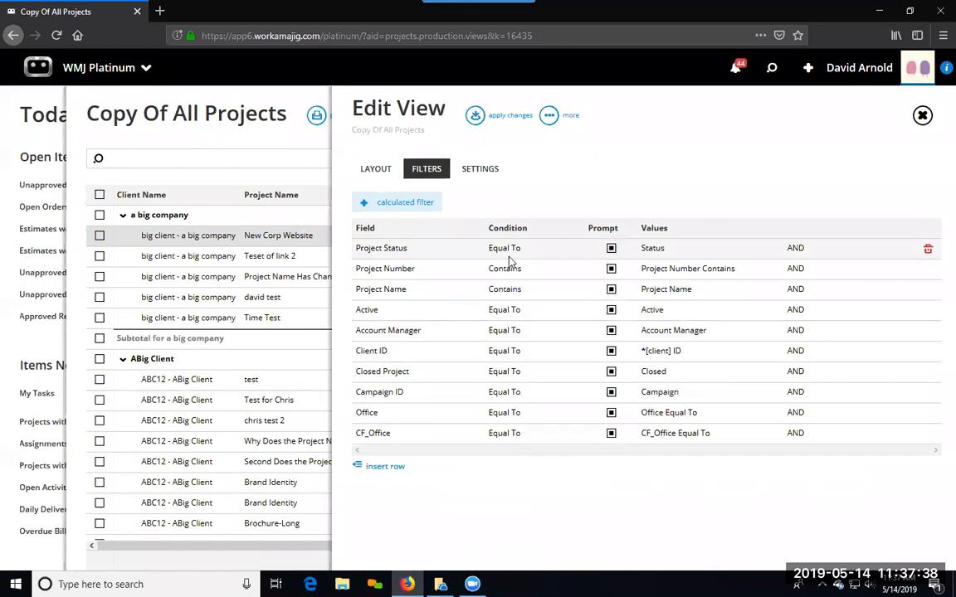
{"action": "left_click", "coordinate": [481, 171]}
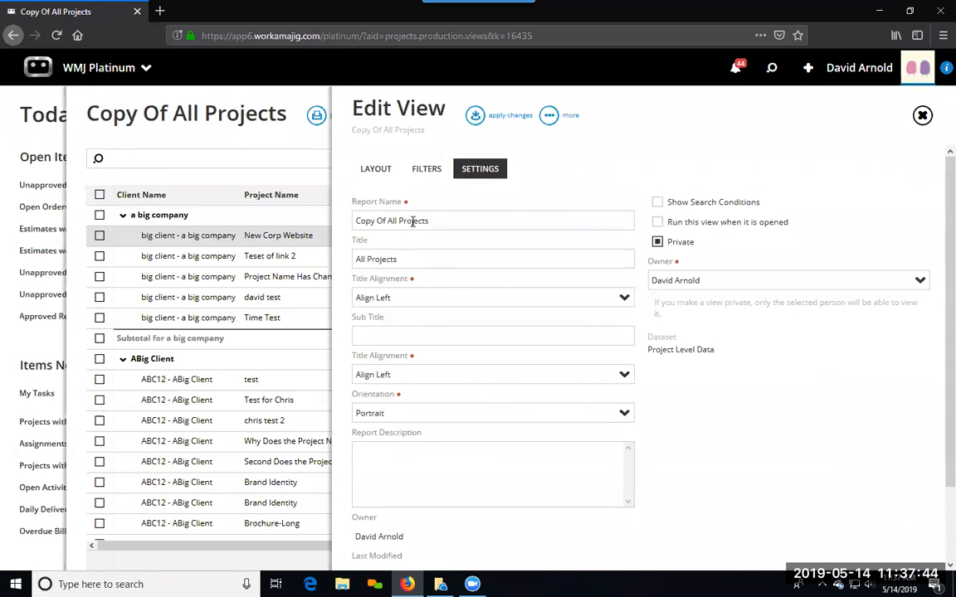
{"action": "left_click_drag", "start_coordinate": [387, 222], "coordinate": [352, 220]}
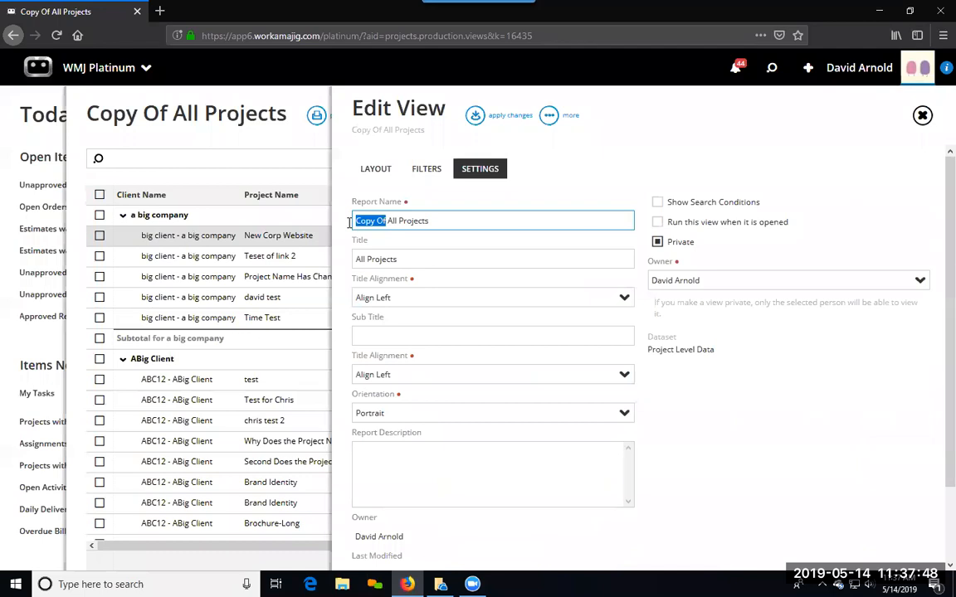
{"action": "key", "text": "BackSpace"}
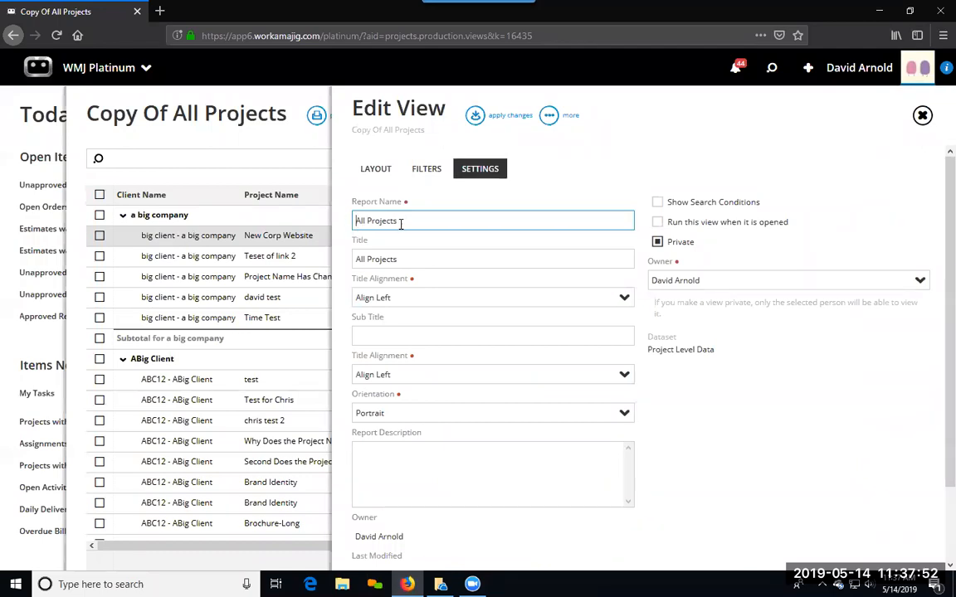
{"action": "type", "text": "by"}
{"action": "left_click", "coordinate": [482, 257]}
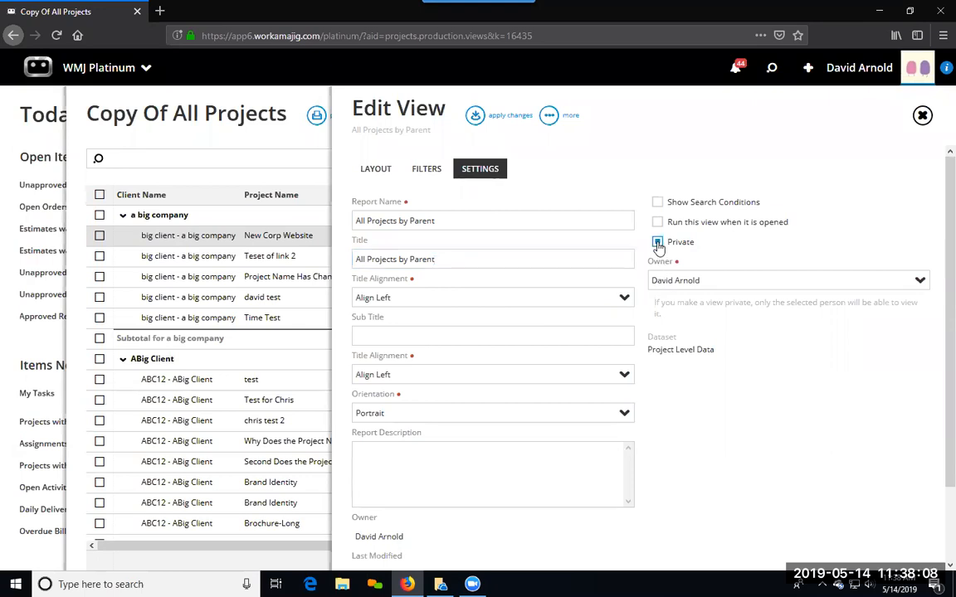
Step: Make the view non-private and visible to the Accounting, Managers, Super Admin and Test New Group security groups
{"action": "left_click", "coordinate": [657, 243]}
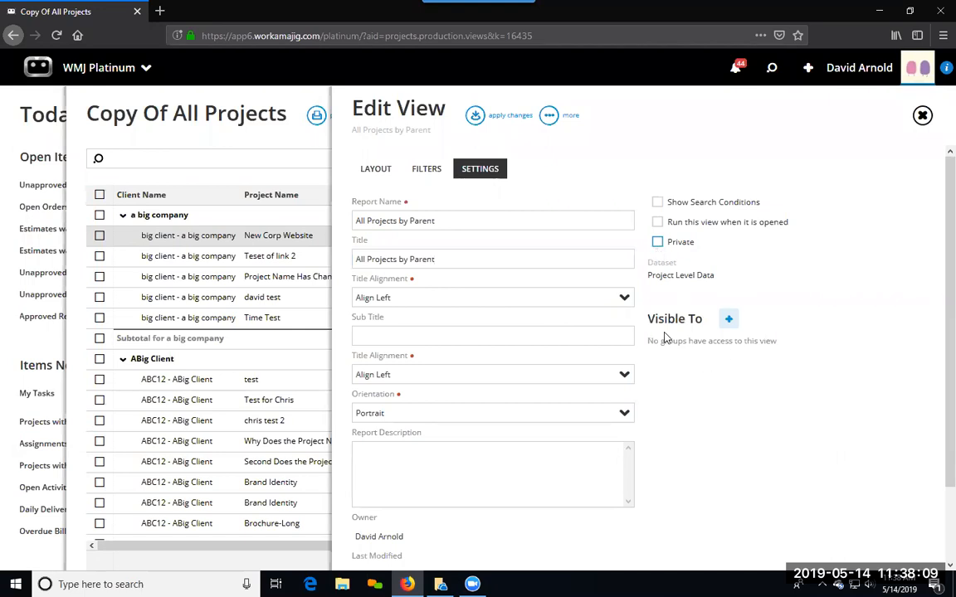
{"action": "left_click", "coordinate": [729, 318]}
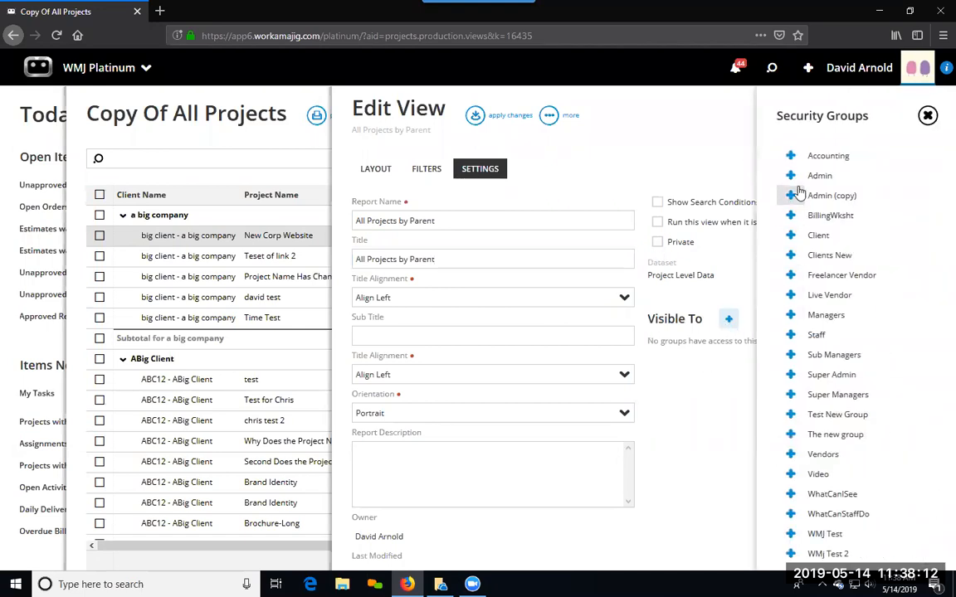
{"action": "left_click", "coordinate": [789, 157]}
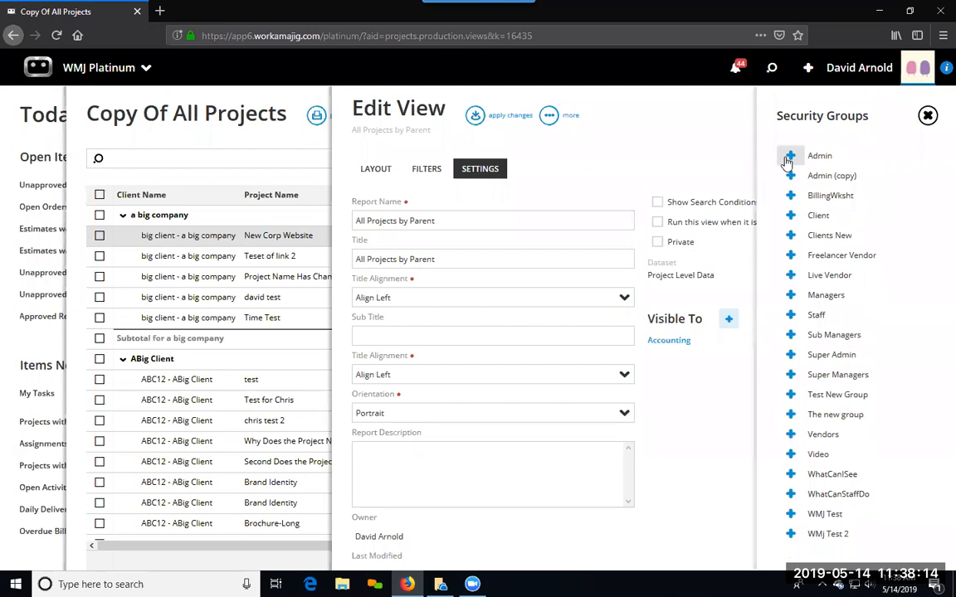
{"action": "left_click", "coordinate": [789, 295]}
{"action": "left_click", "coordinate": [786, 337]}
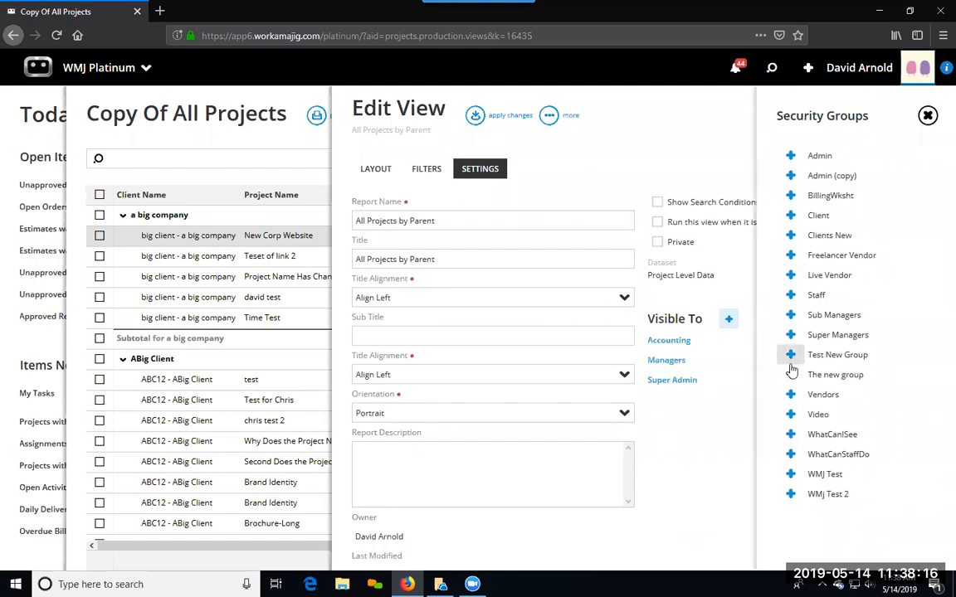
{"action": "left_click", "coordinate": [789, 355]}
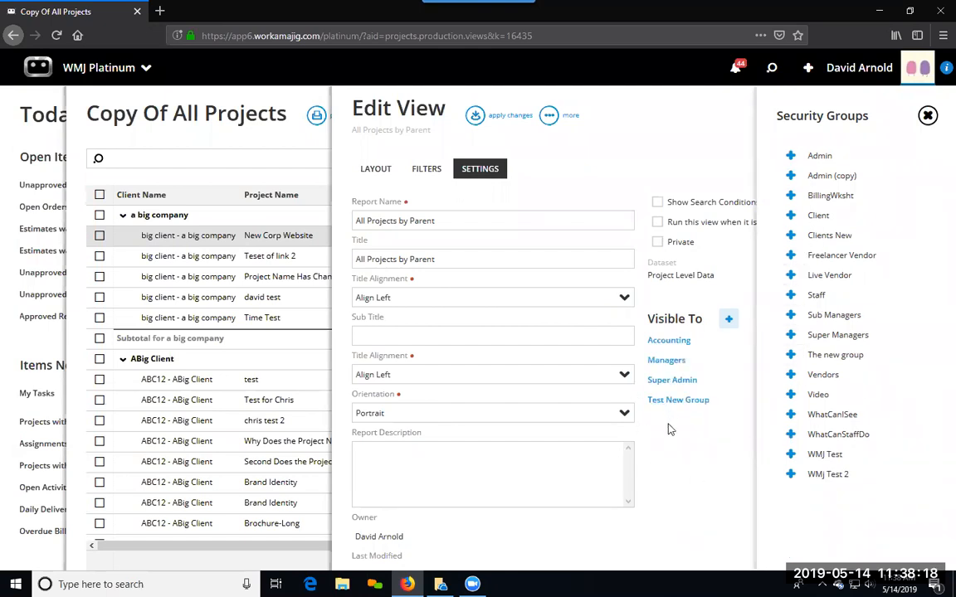
{"action": "left_click", "coordinate": [592, 167]}
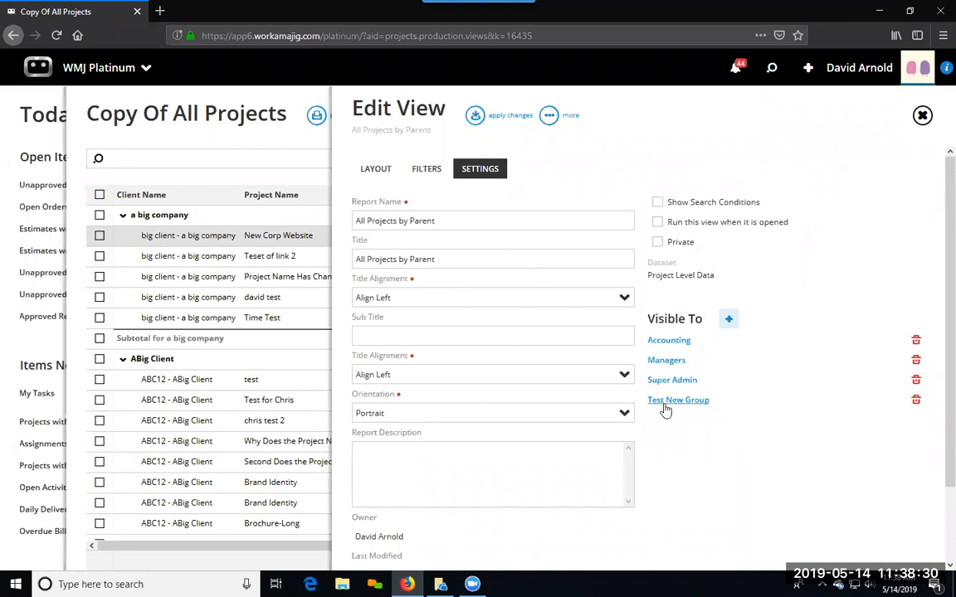
Step: Apply the changes and memorize the All Projects by Parent view
{"action": "left_click", "coordinate": [480, 123]}
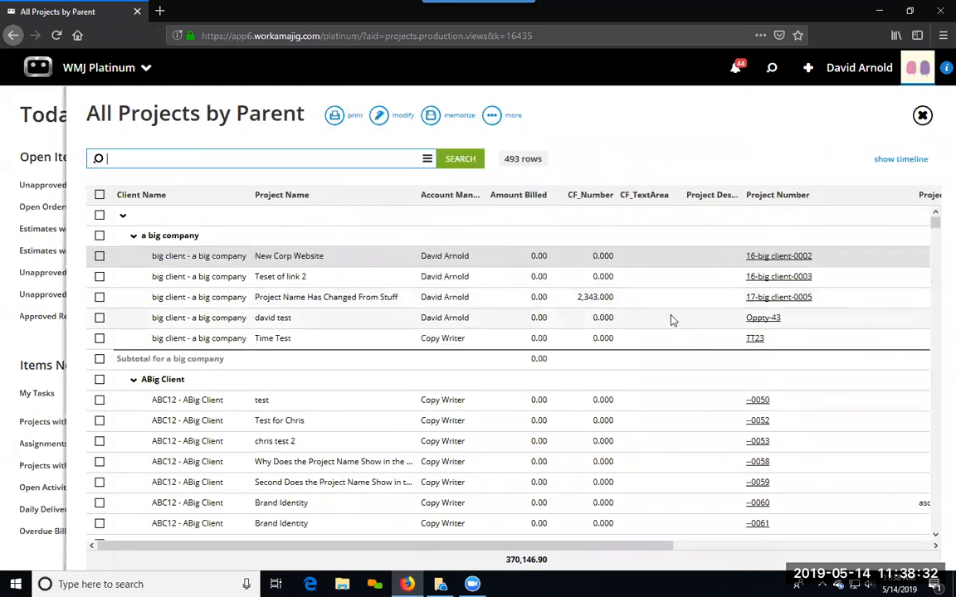
{"action": "left_click", "coordinate": [430, 116]}
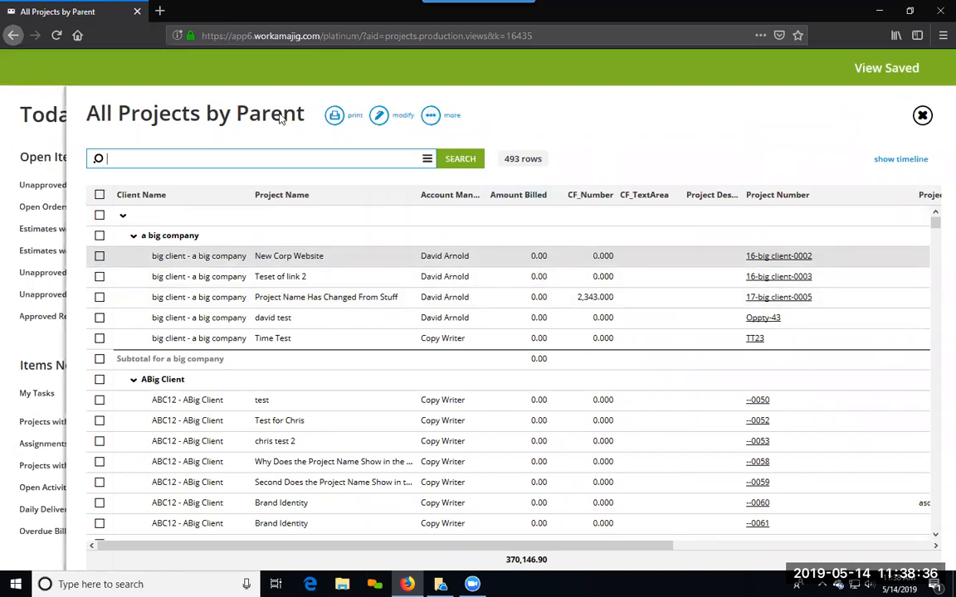
Step: Return to the Today page, reload it and look through the list of Projects views for All Projects by Parent
{"action": "left_click", "coordinate": [47, 344]}
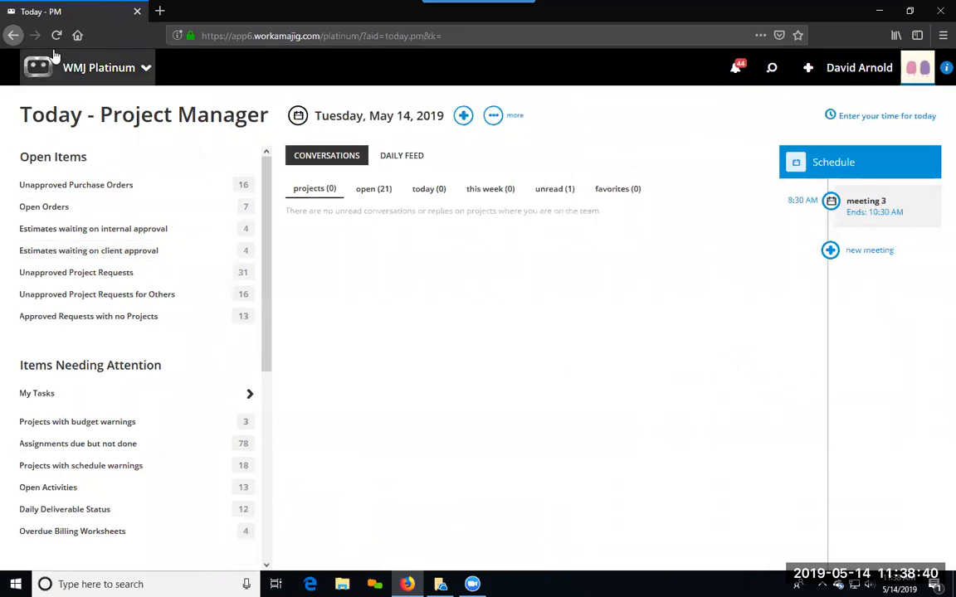
{"action": "left_click", "coordinate": [57, 35]}
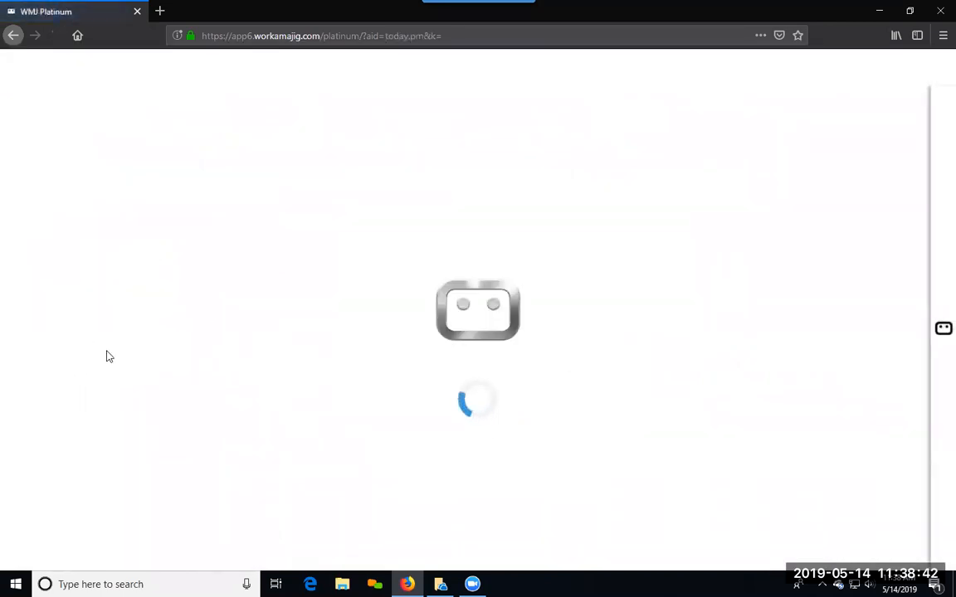
{"action": "scroll", "coordinate": [239, 301], "scroll_direction": "down", "scroll_amount": 5}
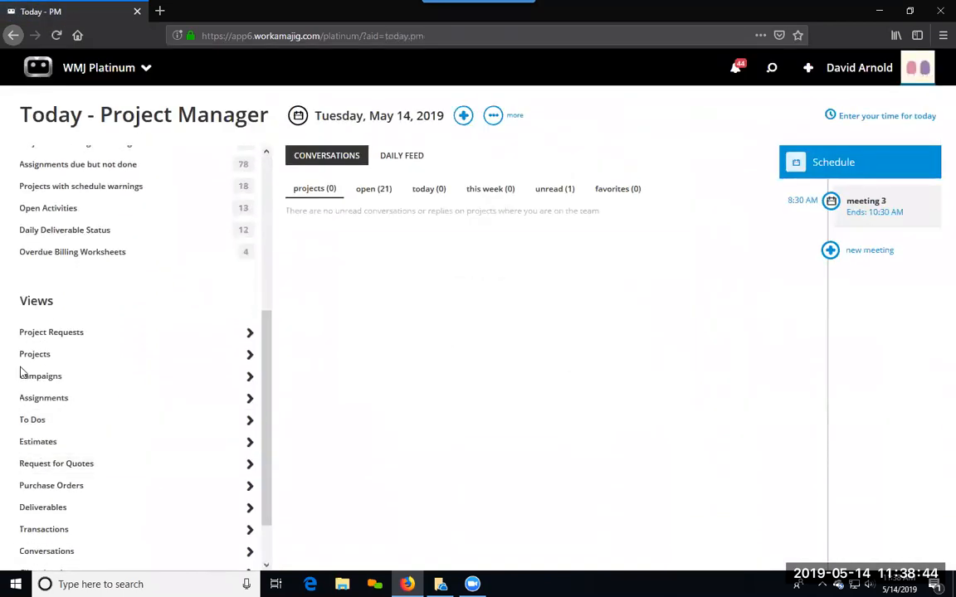
{"action": "left_click", "coordinate": [28, 357]}
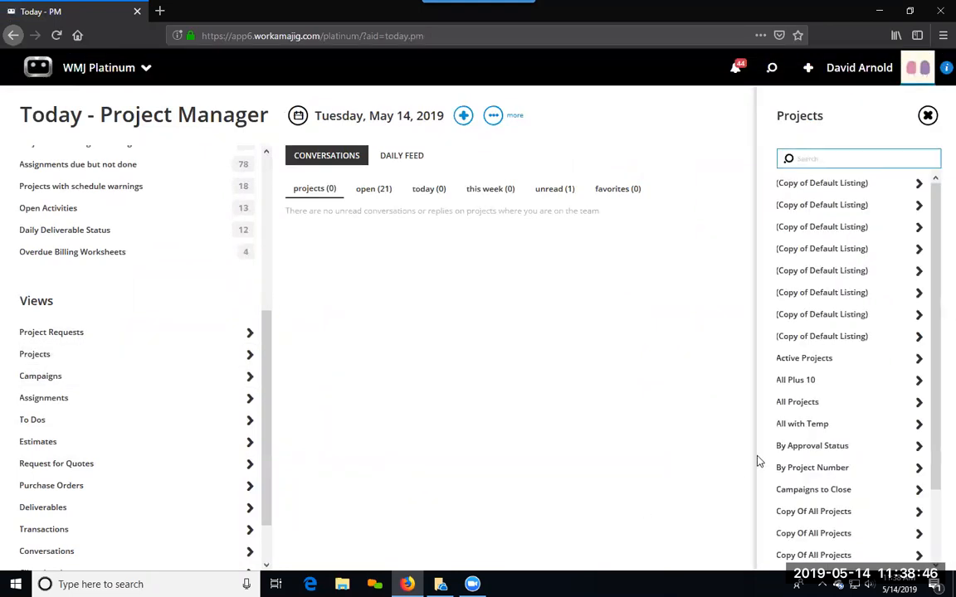
{"action": "scroll", "coordinate": [862, 463], "scroll_direction": "down", "scroll_amount": 2}
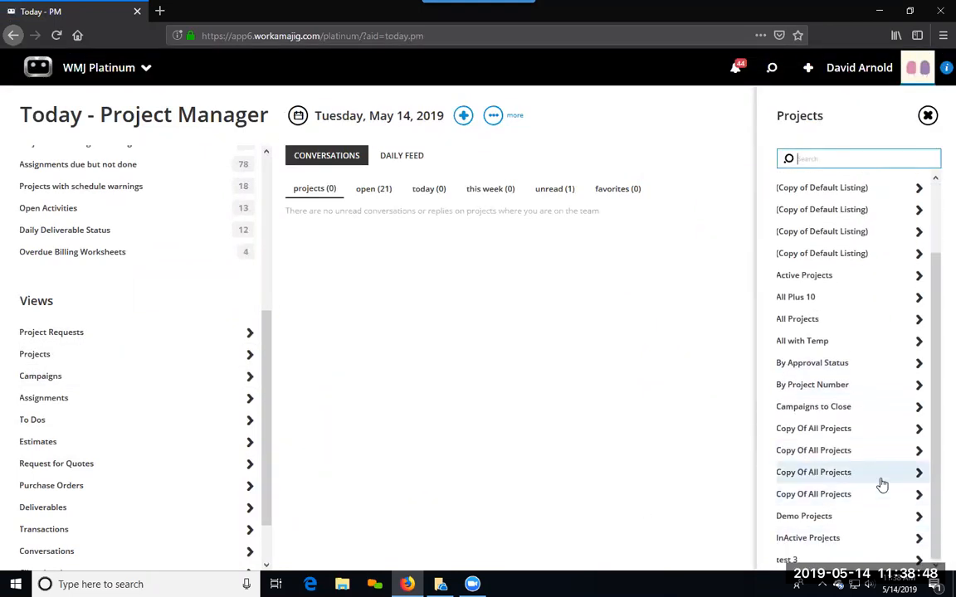
{"action": "scroll", "coordinate": [883, 493], "scroll_direction": "up", "scroll_amount": 2}
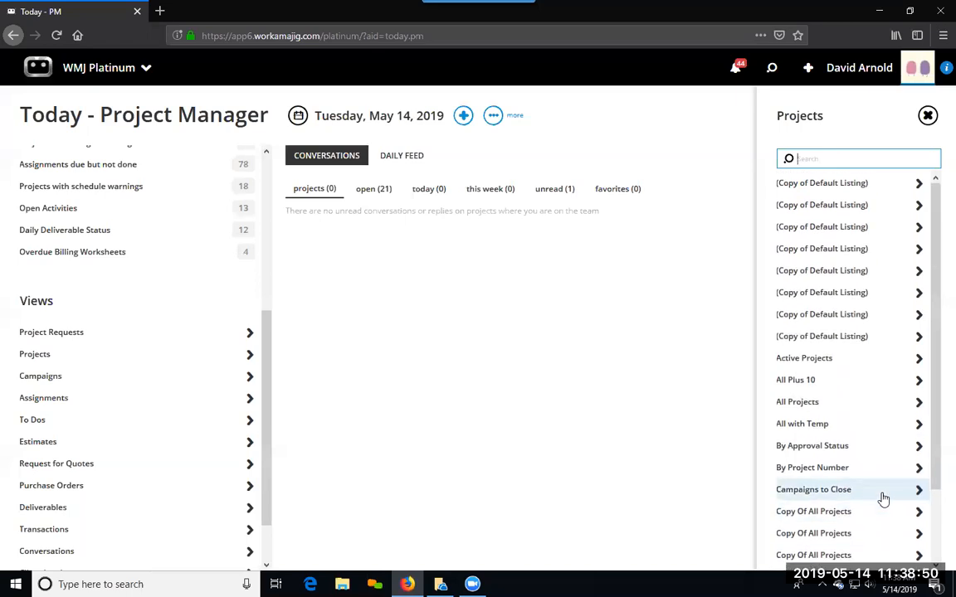
{"action": "scroll", "coordinate": [882, 496], "scroll_direction": "down", "scroll_amount": 2}
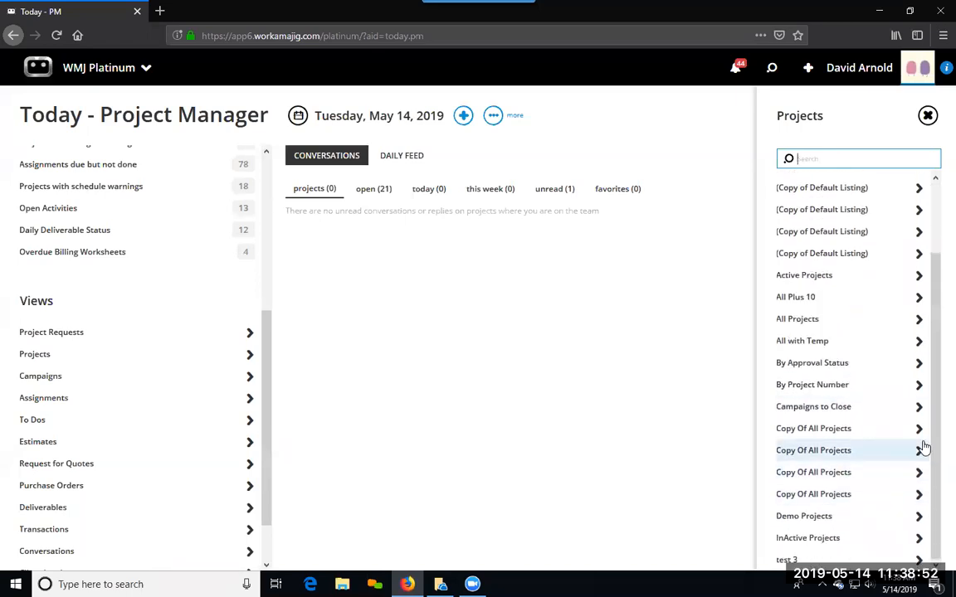
{"action": "mouse_move", "coordinate": [935, 435]}
{"action": "left_mouse_down"}
{"action": "mouse_move", "coordinate": [936, 472]}
{"action": "mouse_move", "coordinate": [935, 447]}
{"action": "left_mouse_up"}
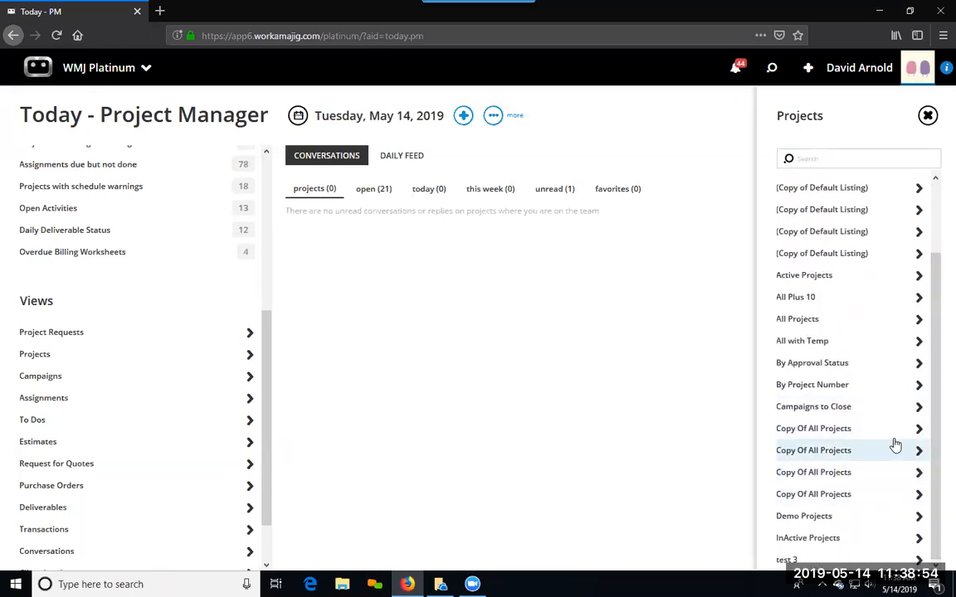
Step: Check the recent items in the system-wide search and return to the Today page
{"action": "left_click", "coordinate": [772, 67]}
{"action": "left_click", "coordinate": [685, 155]}
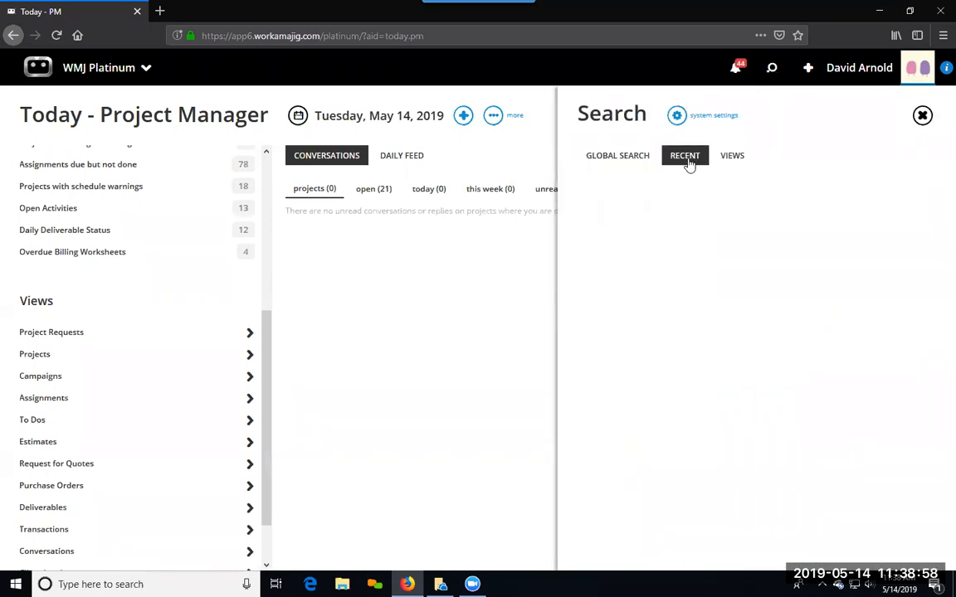
{"action": "left_click", "coordinate": [380, 265]}
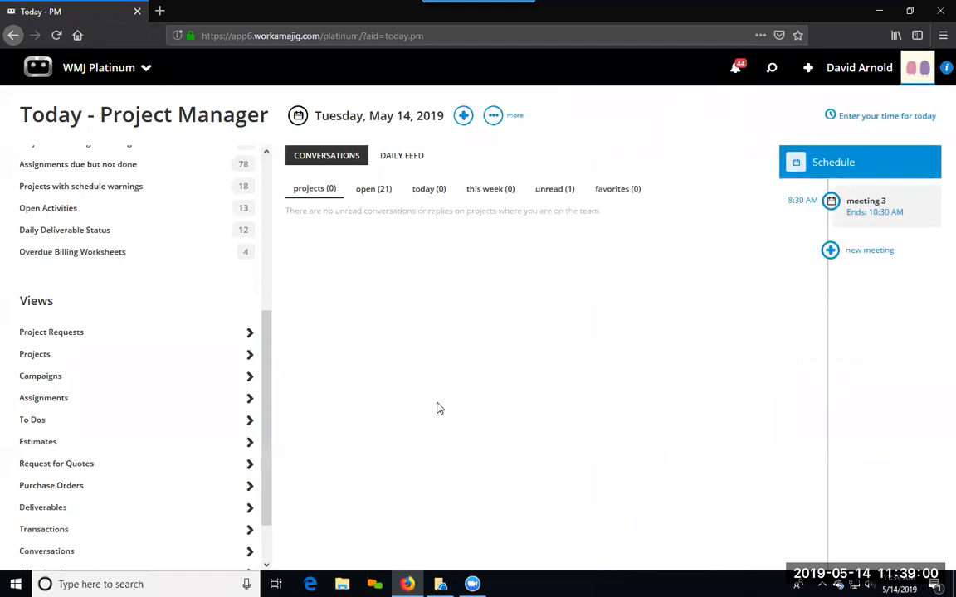
Step: Open the All Projects view for modification and examine its Private option and the security groups it is visible to
{"action": "left_click", "coordinate": [118, 363]}
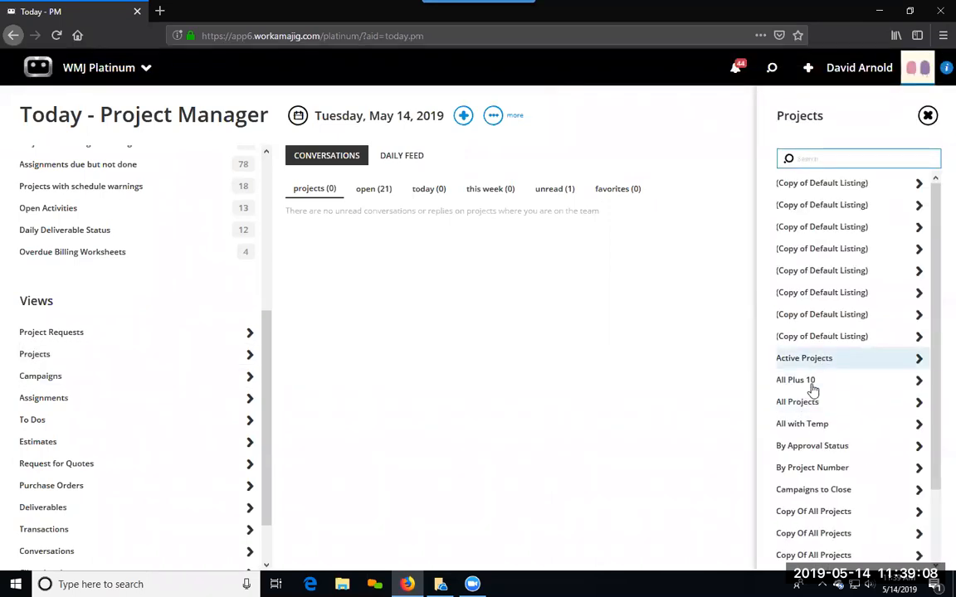
{"action": "left_click", "coordinate": [802, 404]}
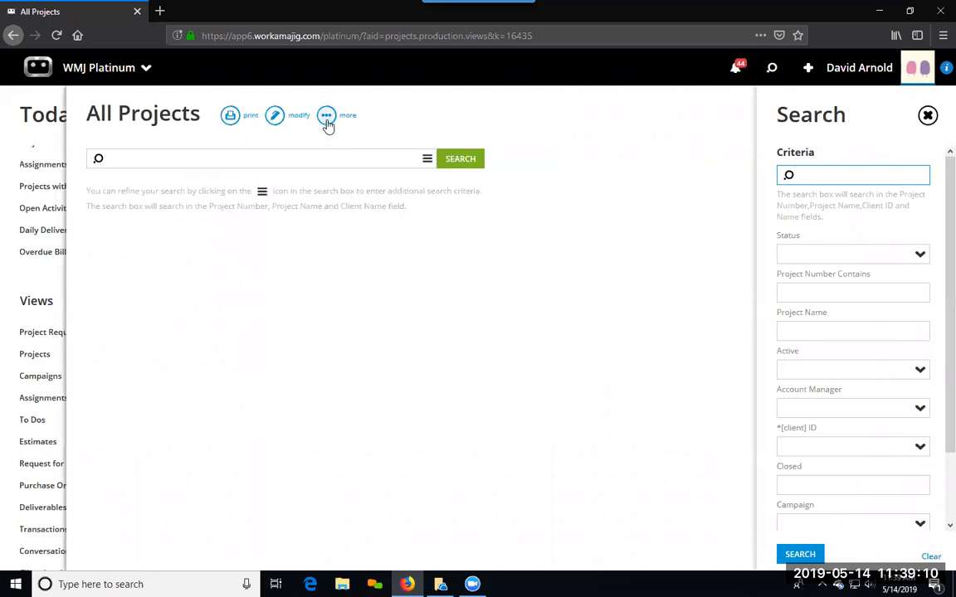
{"action": "left_click", "coordinate": [326, 116]}
{"action": "left_click", "coordinate": [276, 116]}
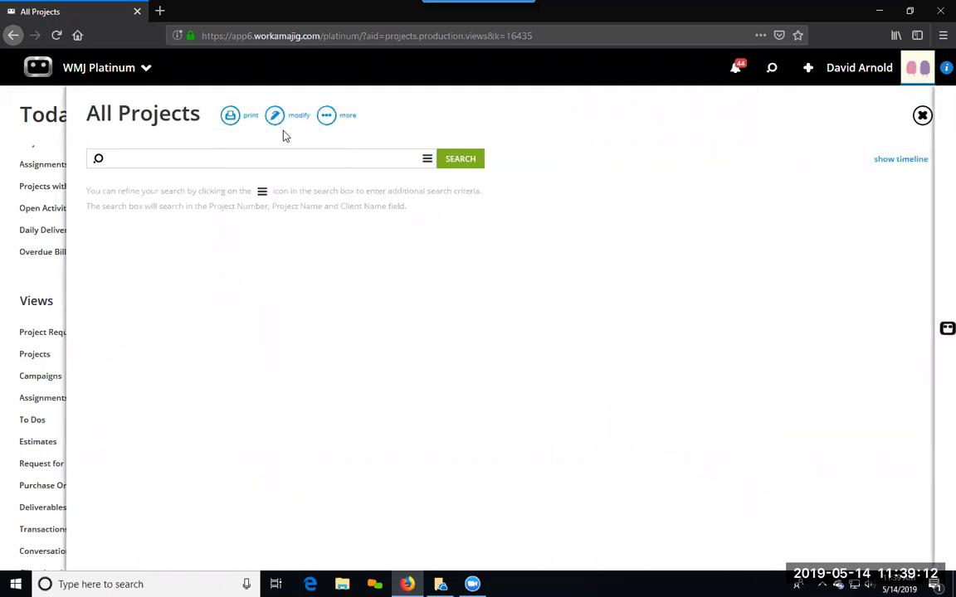
{"action": "left_click", "coordinate": [482, 171]}
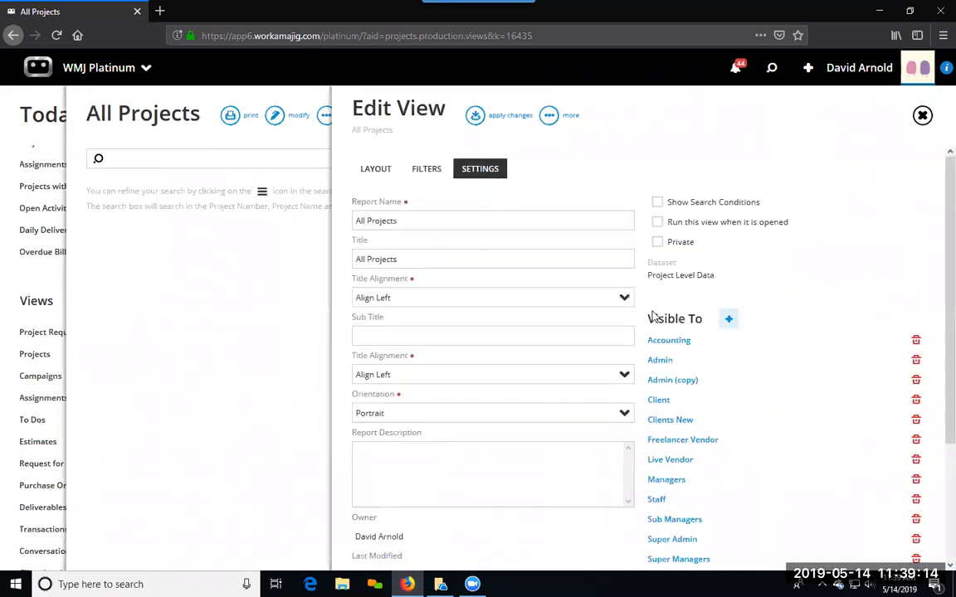
{"action": "left_click", "coordinate": [657, 243]}
{"action": "left_click", "coordinate": [657, 242]}
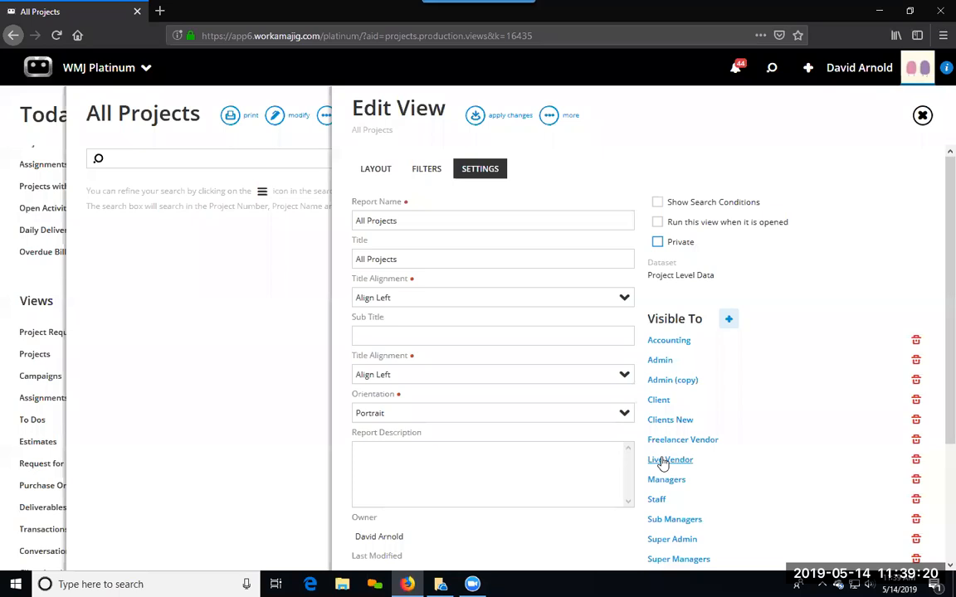
Step: View the users in the Accounting security group, then close the All Projects view editor without saving and return to the Today page
{"action": "left_click", "coordinate": [674, 341]}
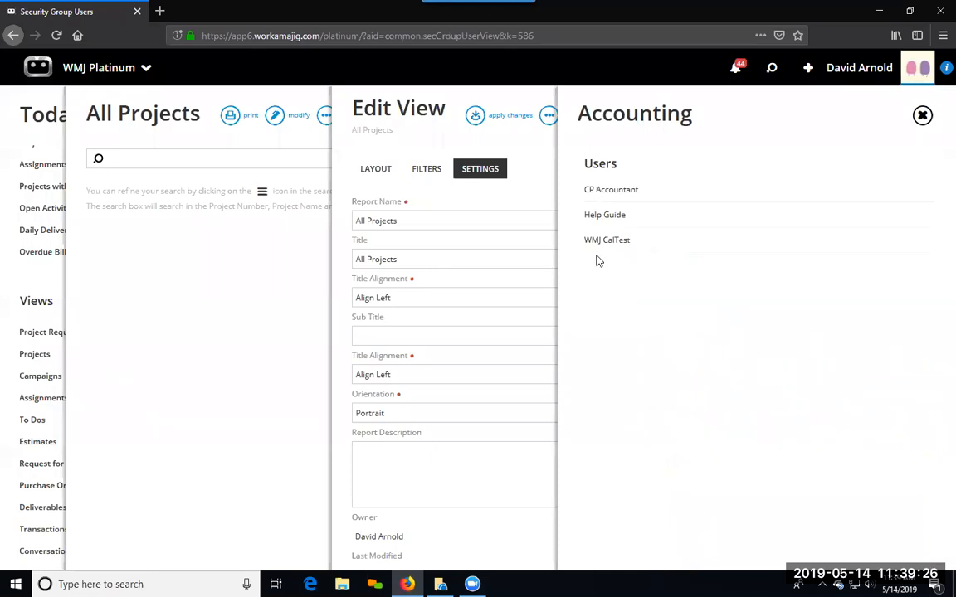
{"action": "left_click", "coordinate": [546, 179]}
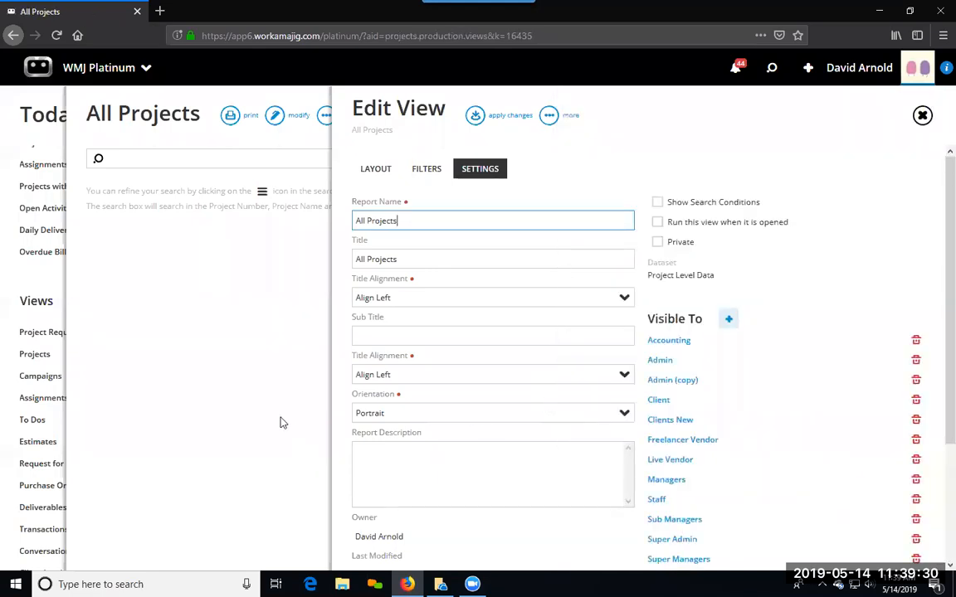
{"action": "left_click", "coordinate": [237, 399]}
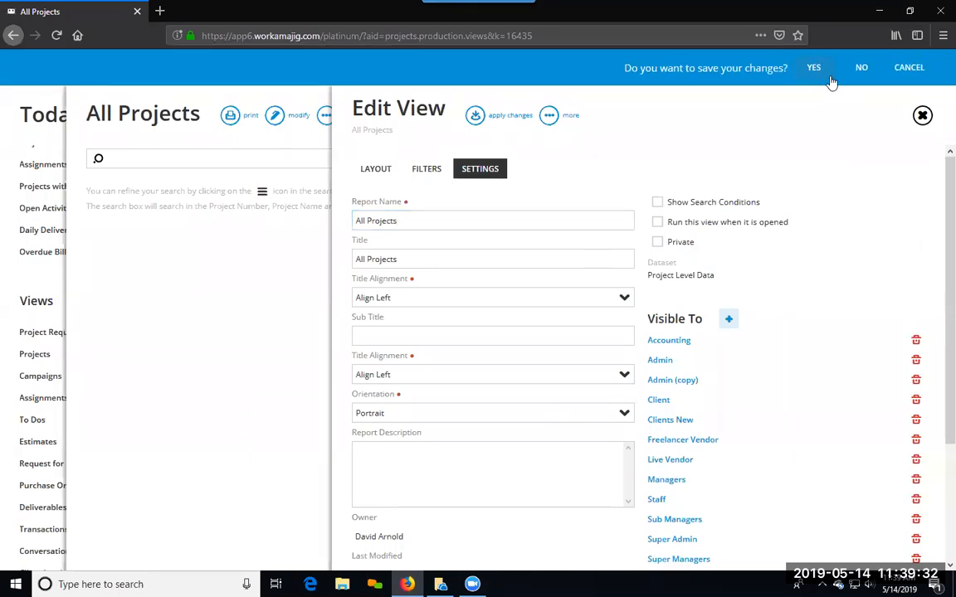
{"action": "left_click", "coordinate": [863, 73]}
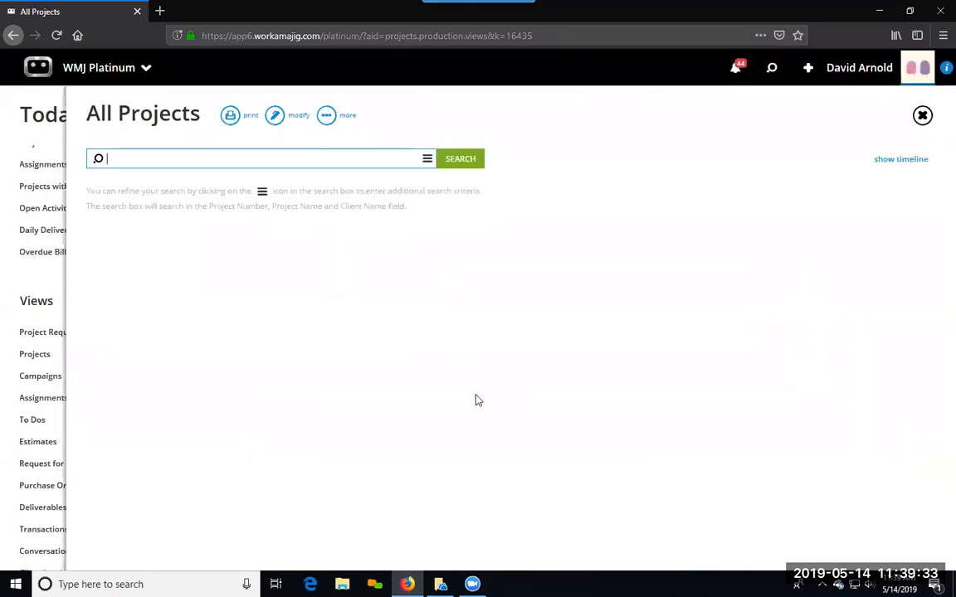
{"action": "left_click", "coordinate": [14, 282]}
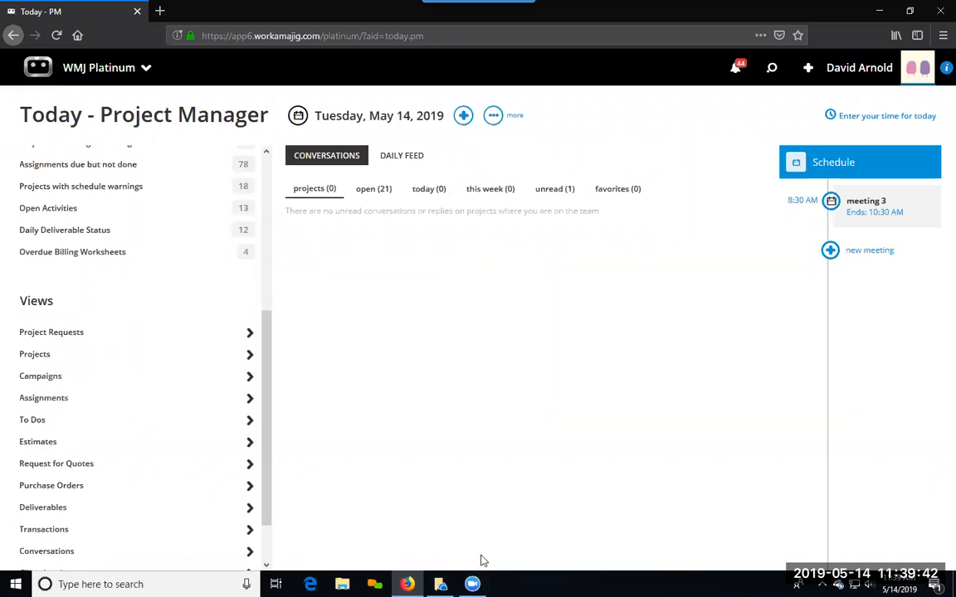
Step: Open Project Budget Analysis from the report center's Project Financial Reports, run it with its preset criteria and return to the criteria
{"action": "mouse_move", "coordinate": [490, 578]}
{"action": "left_click", "coordinate": [63, 71]}
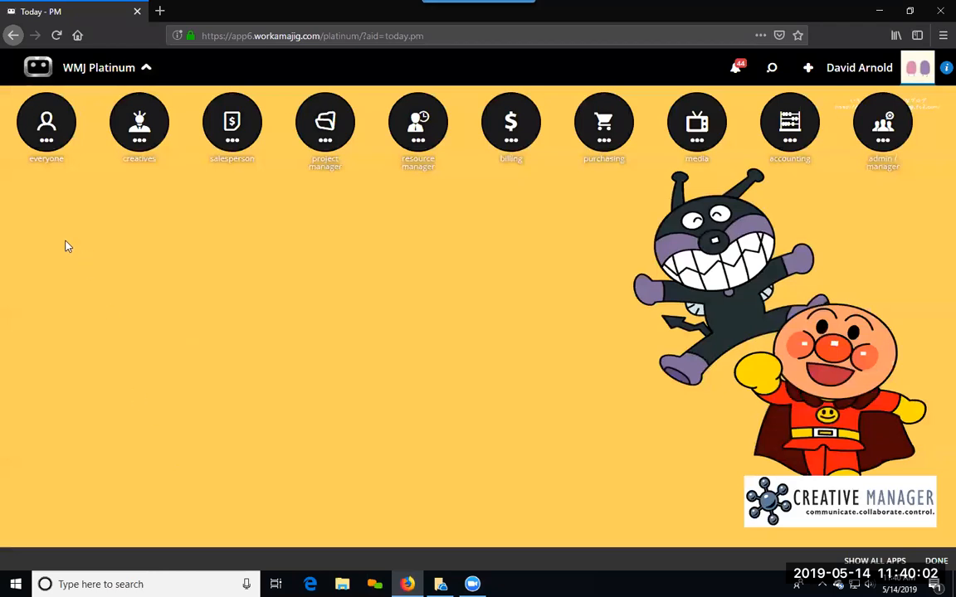
{"action": "left_click", "coordinate": [37, 124]}
{"action": "left_click", "coordinate": [313, 247]}
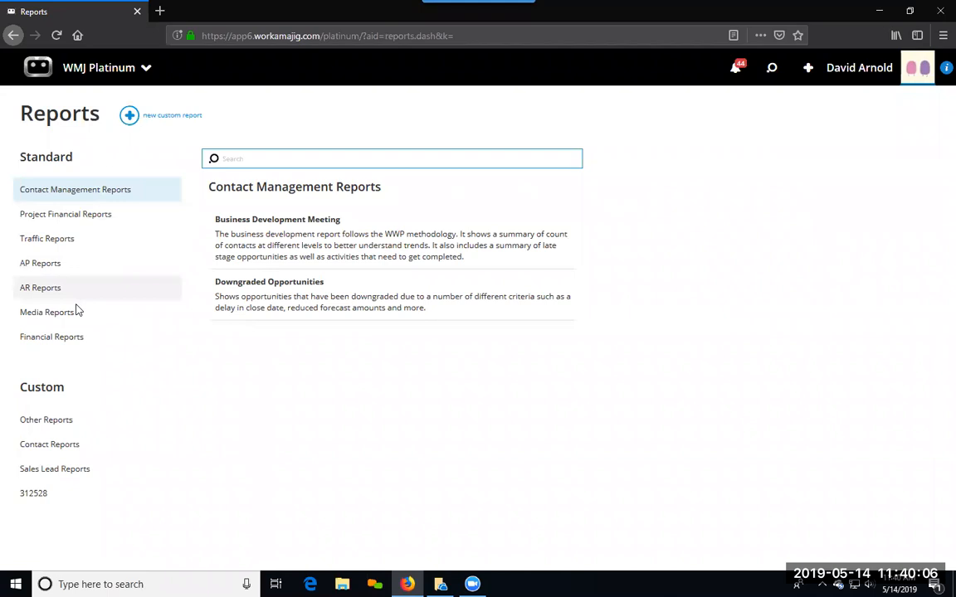
{"action": "left_click", "coordinate": [85, 216]}
{"action": "scroll", "coordinate": [278, 451], "scroll_direction": "down", "scroll_amount": 2}
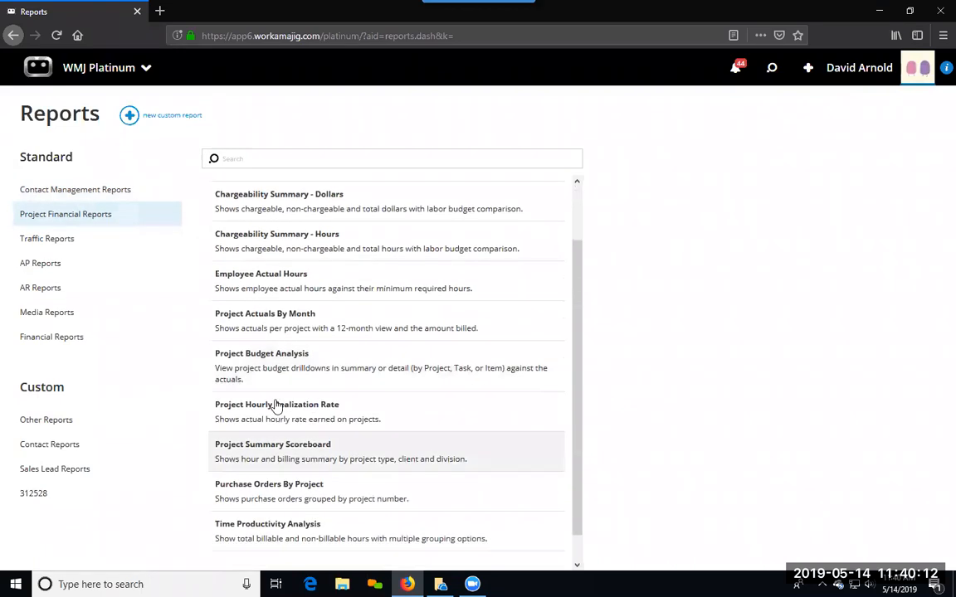
{"action": "left_click", "coordinate": [272, 357]}
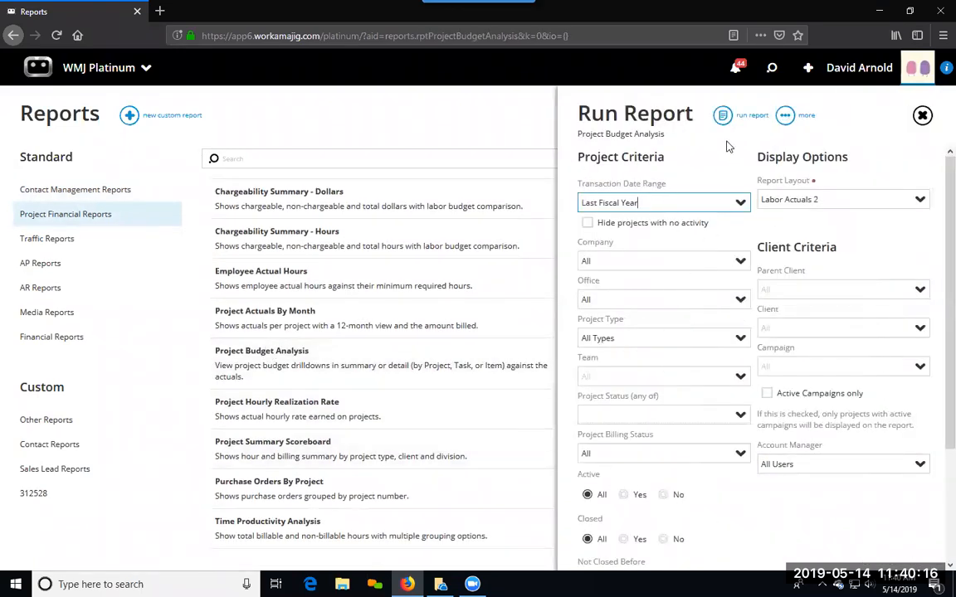
{"action": "left_click", "coordinate": [722, 116]}
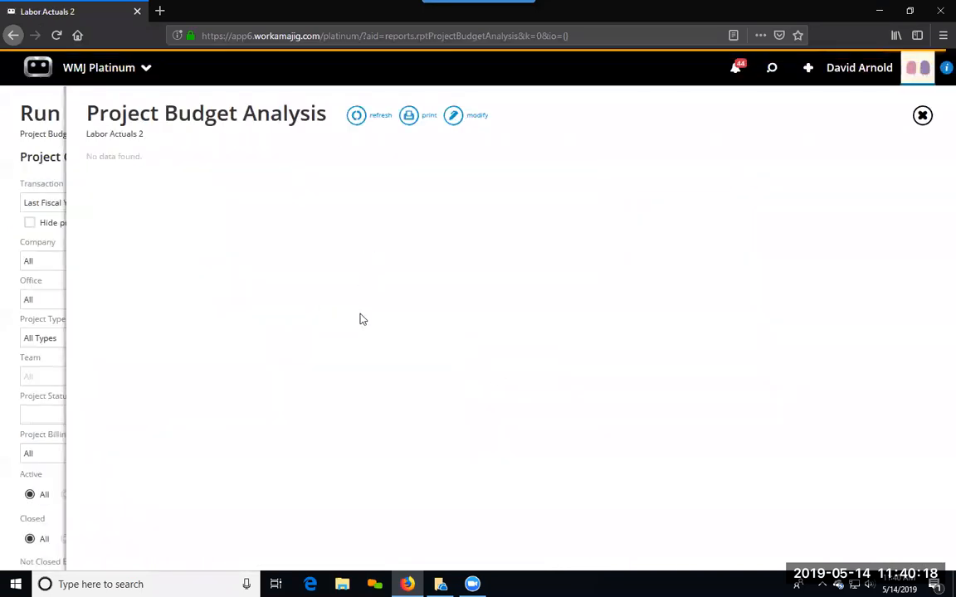
{"action": "left_click", "coordinate": [25, 187]}
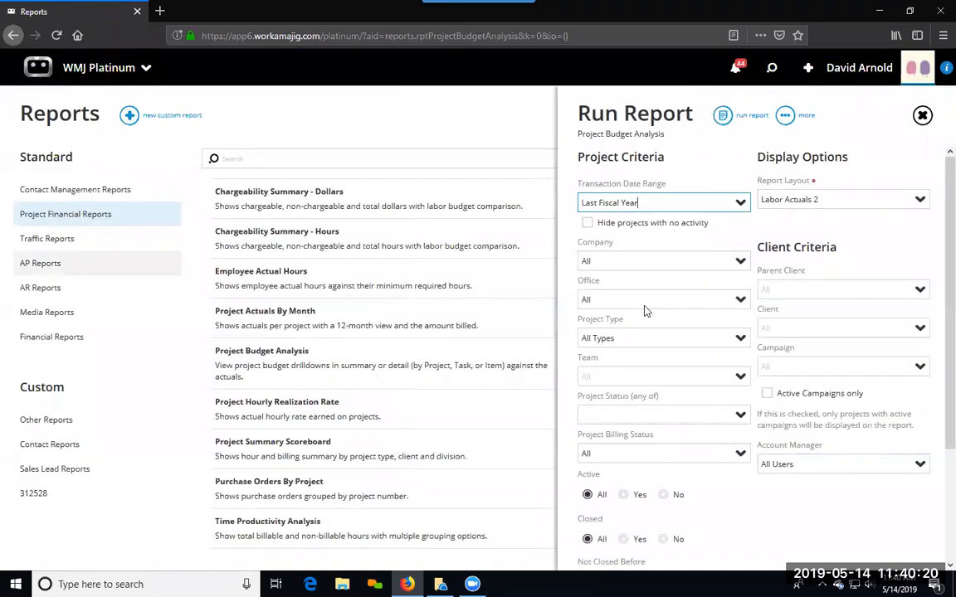
Step: Set the Transaction Date Range to All, run the Project Budget Analysis report again and return to its criteria
{"action": "left_click", "coordinate": [738, 201]}
{"action": "scroll", "coordinate": [712, 349], "scroll_direction": "down", "scroll_amount": 1}
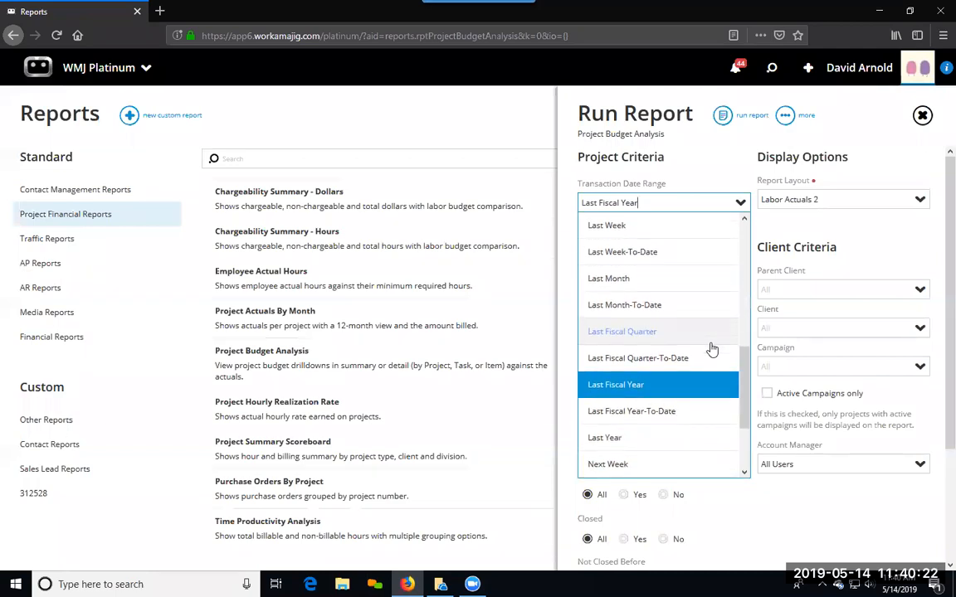
{"action": "scroll", "coordinate": [710, 348], "scroll_direction": "up", "scroll_amount": 5}
{"action": "left_click", "coordinate": [659, 253]}
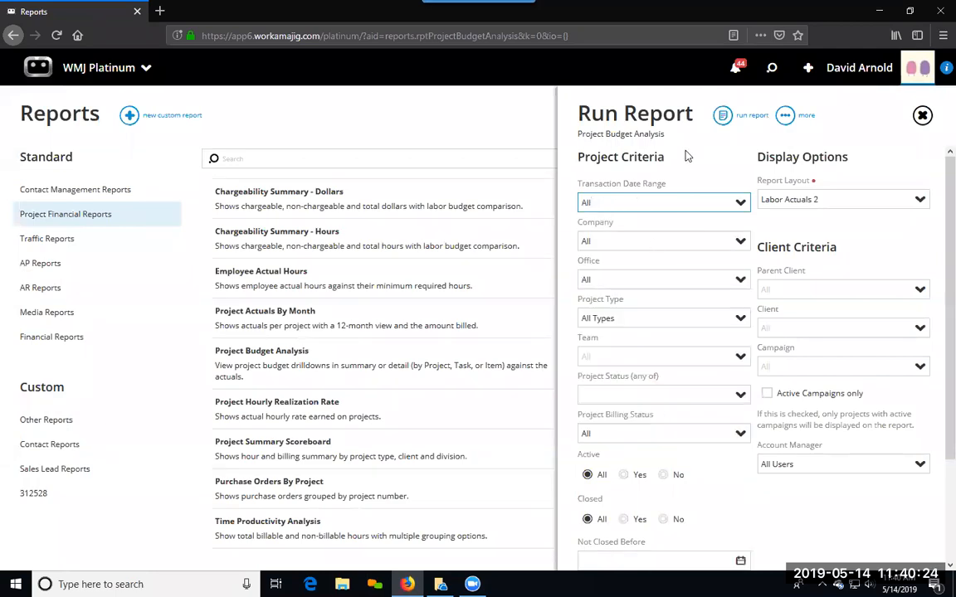
{"action": "left_click", "coordinate": [723, 114]}
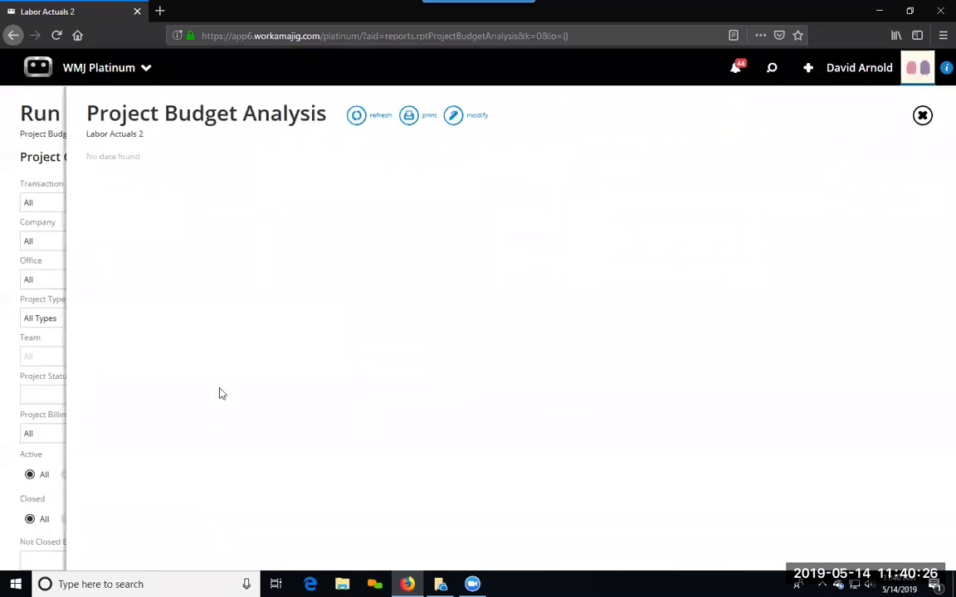
{"action": "left_click", "coordinate": [30, 157]}
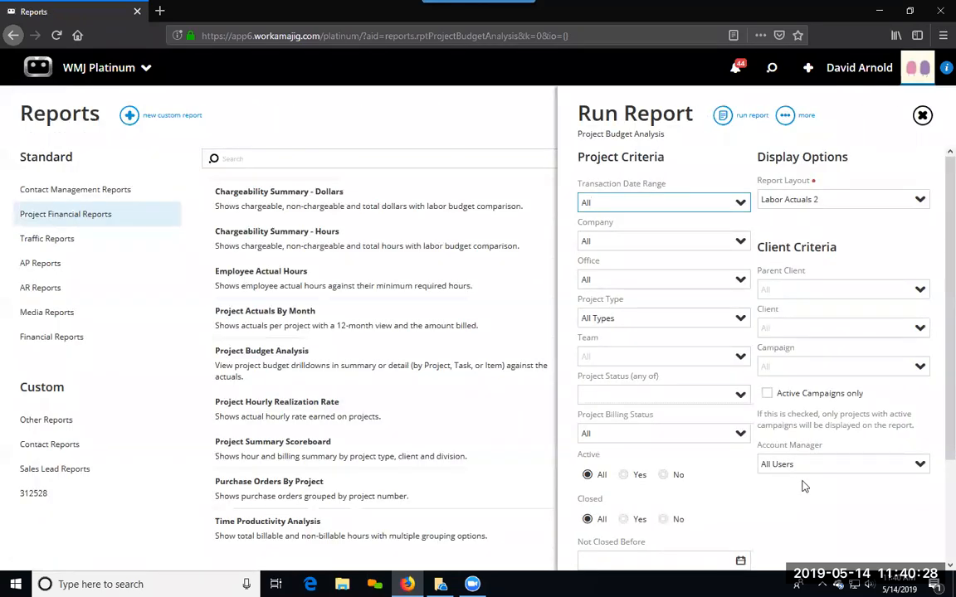
Step: Set the report layout to Labor Actuals 3 and limit the report to active campaigns only
{"action": "scroll", "coordinate": [792, 445], "scroll_direction": "down", "scroll_amount": 3}
{"action": "scroll", "coordinate": [793, 445], "scroll_direction": "up", "scroll_amount": 3}
{"action": "left_click", "coordinate": [917, 199]}
{"action": "left_click", "coordinate": [851, 249]}
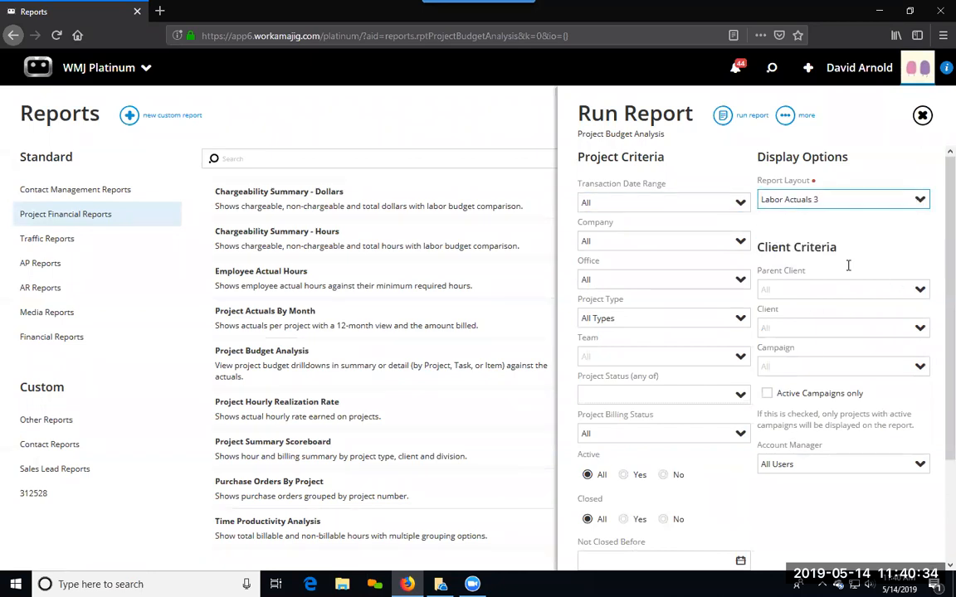
{"action": "scroll", "coordinate": [815, 489], "scroll_direction": "down", "scroll_amount": 2}
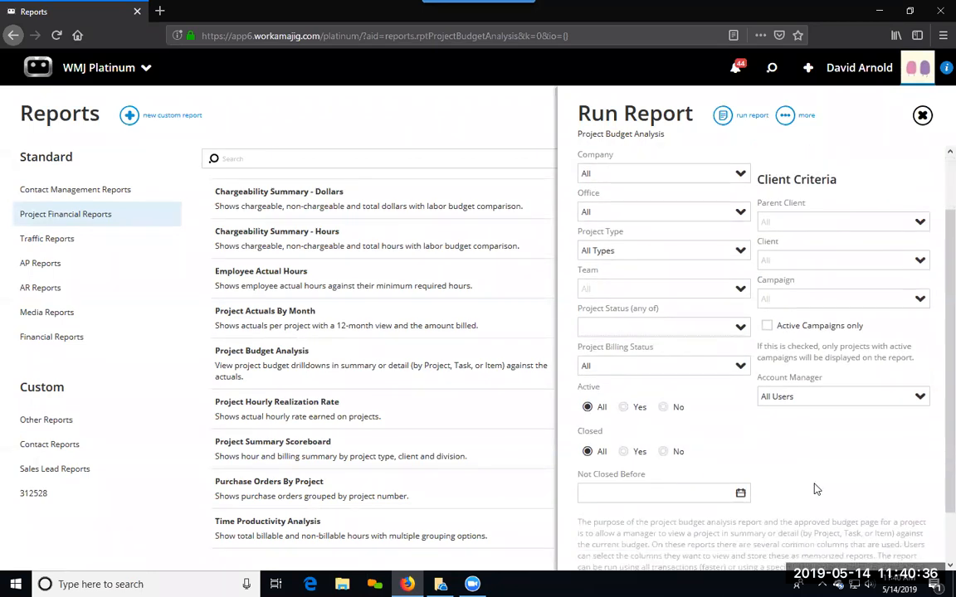
{"action": "left_click", "coordinate": [767, 327]}
{"action": "scroll", "coordinate": [813, 439], "scroll_direction": "up", "scroll_amount": 2}
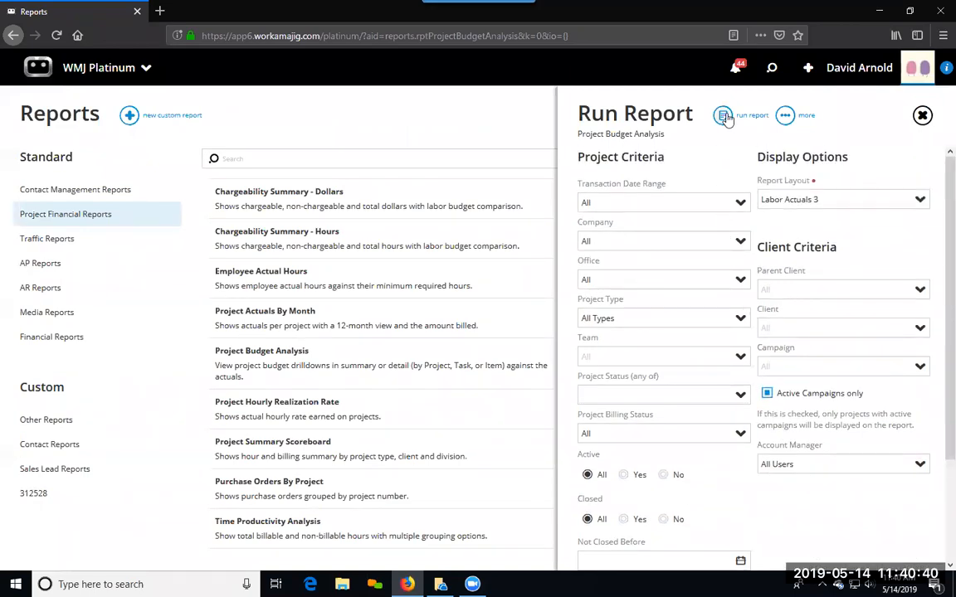
Step: Limit the company to East Coast Operations, run the report and expand the ABC12 group
{"action": "left_click", "coordinate": [740, 242]}
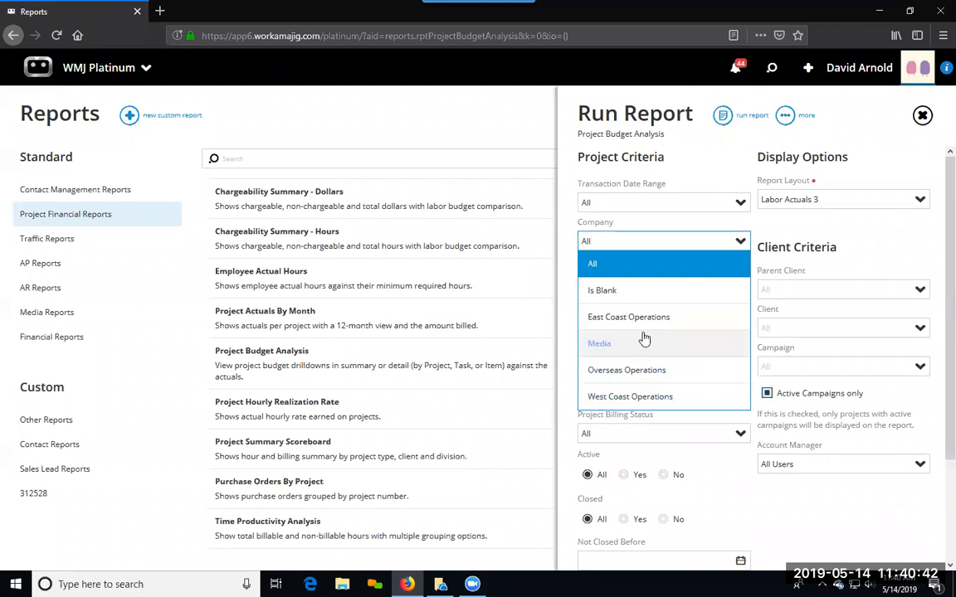
{"action": "left_click", "coordinate": [646, 322]}
{"action": "left_click", "coordinate": [723, 115]}
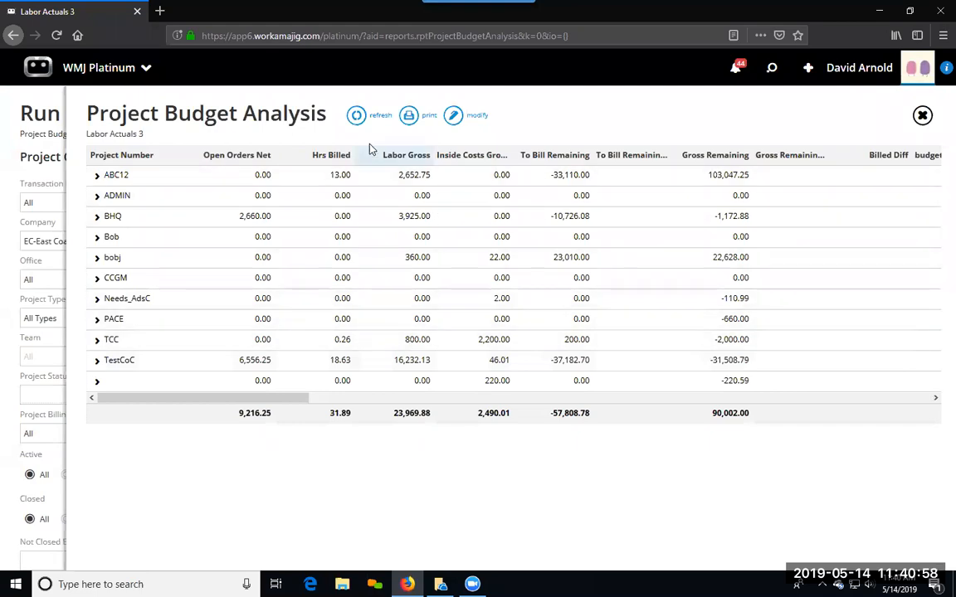
{"action": "left_click", "coordinate": [97, 177]}
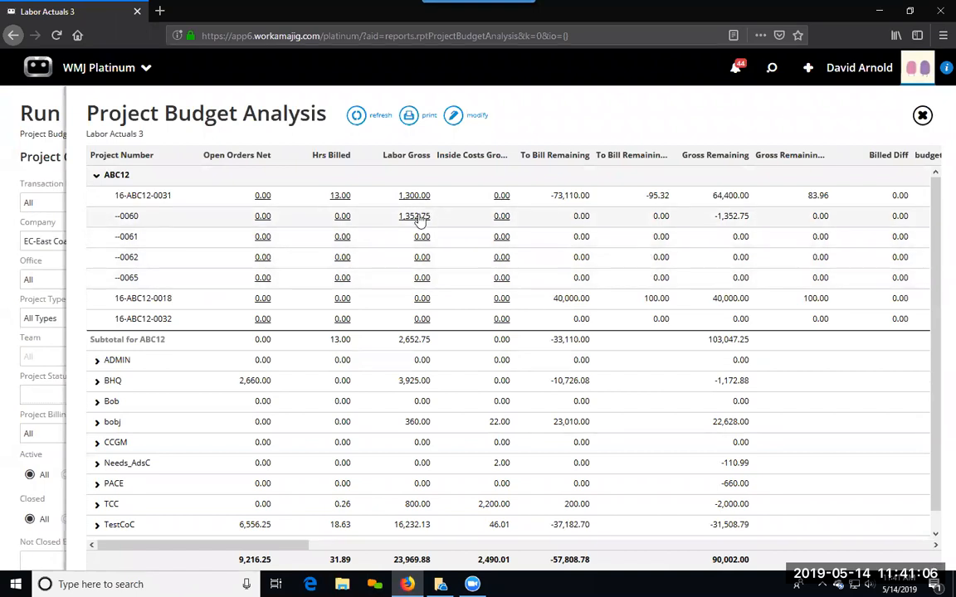
Step: Return to the report center and start a new custom report
{"action": "mouse_move", "coordinate": [472, 584]}
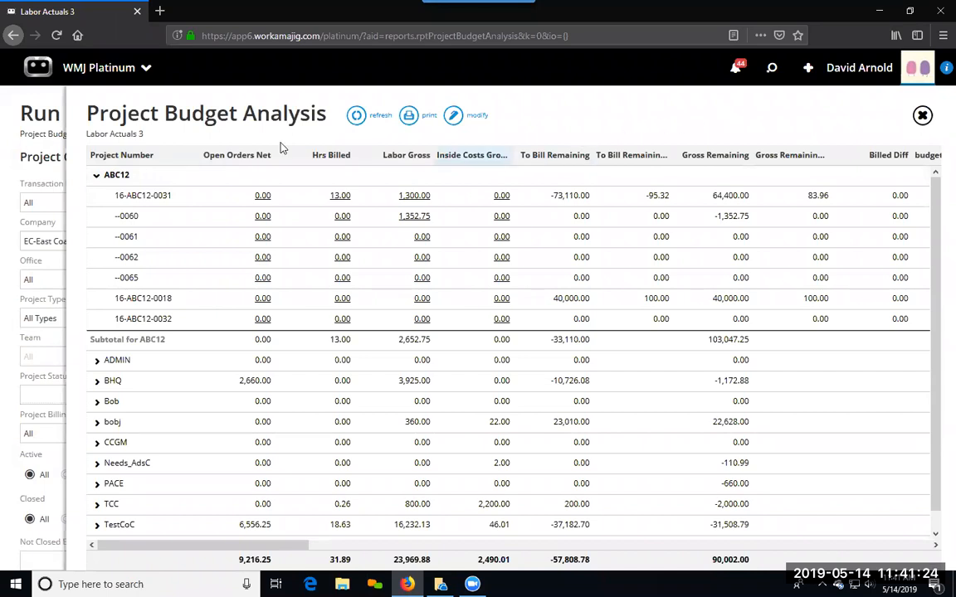
{"action": "left_click", "coordinate": [93, 74]}
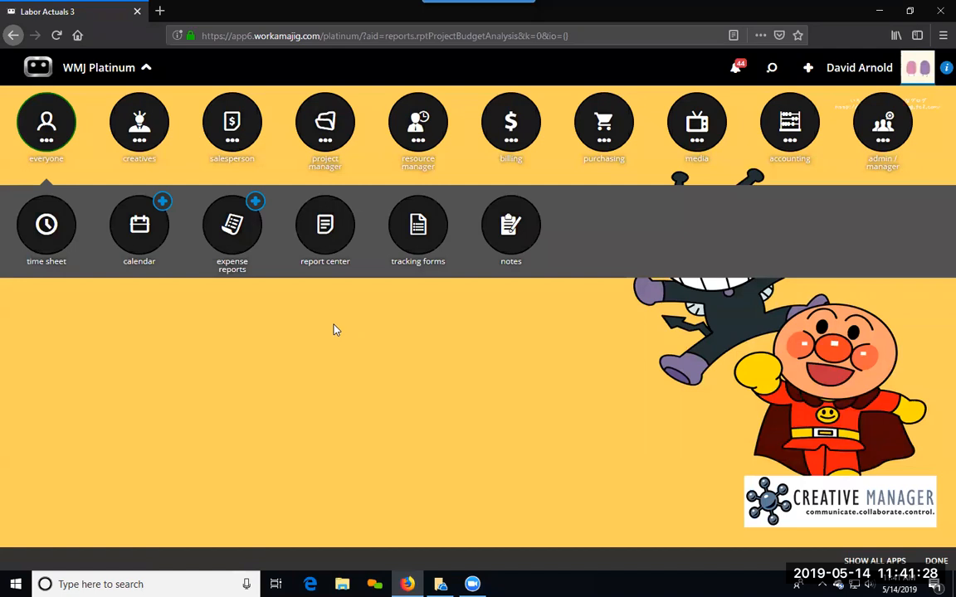
{"action": "left_click", "coordinate": [321, 241]}
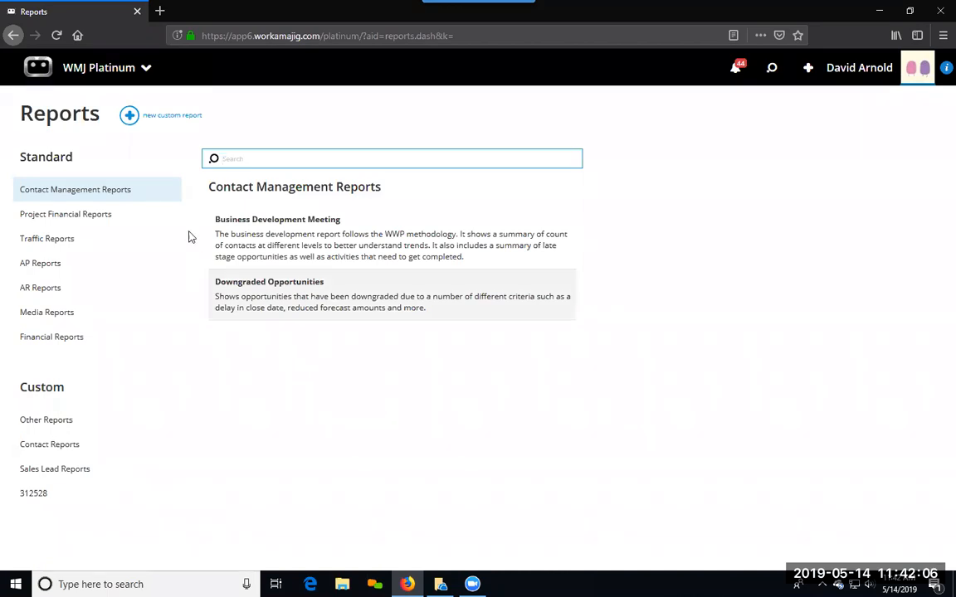
{"action": "left_click", "coordinate": [126, 70]}
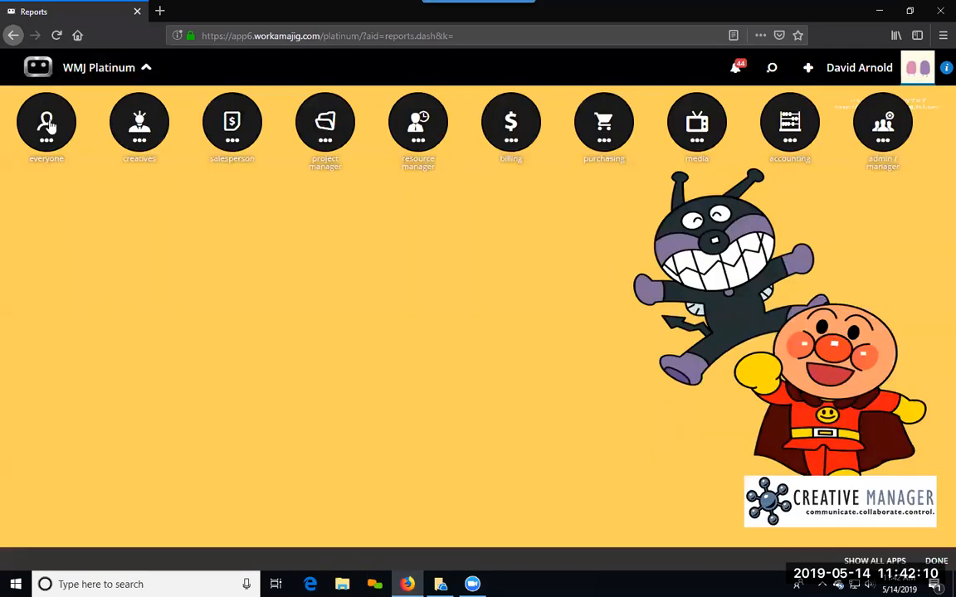
{"action": "left_click", "coordinate": [328, 222]}
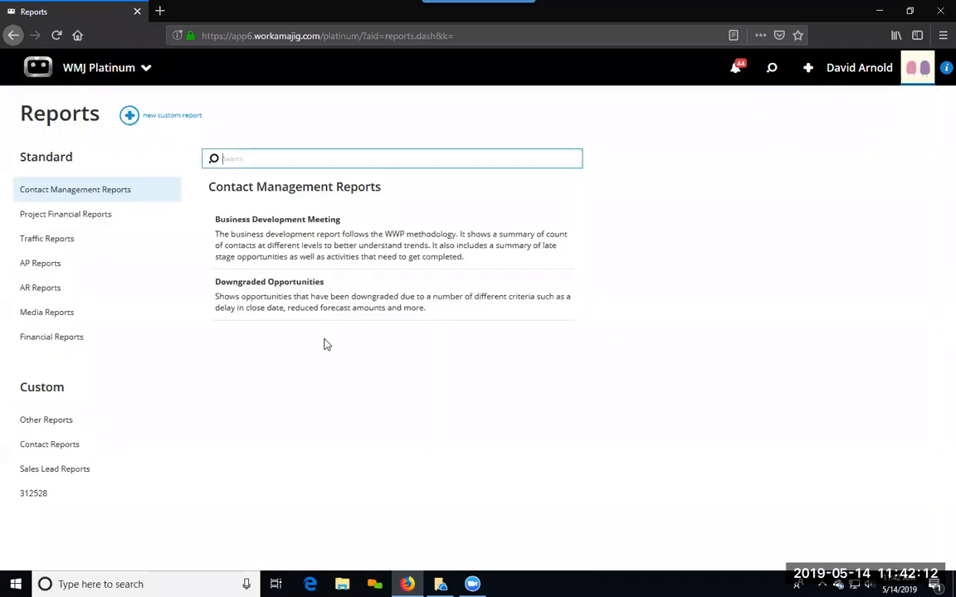
{"action": "left_click", "coordinate": [128, 118]}
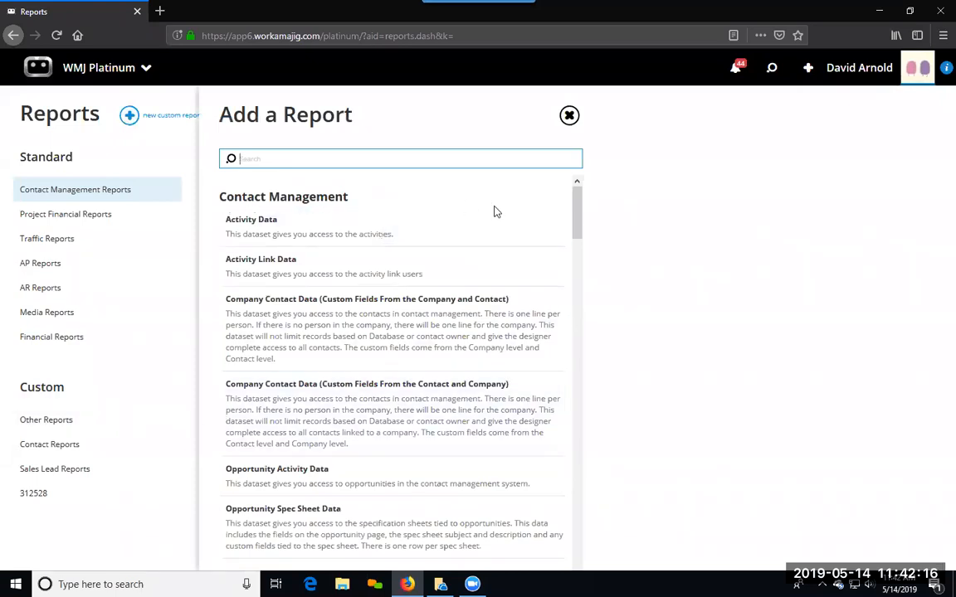
Step: Look through the project, purchasing and billing datasets and choose Time Detail Data for the custom report
{"action": "scroll", "coordinate": [394, 485], "scroll_direction": "down", "scroll_amount": 6}
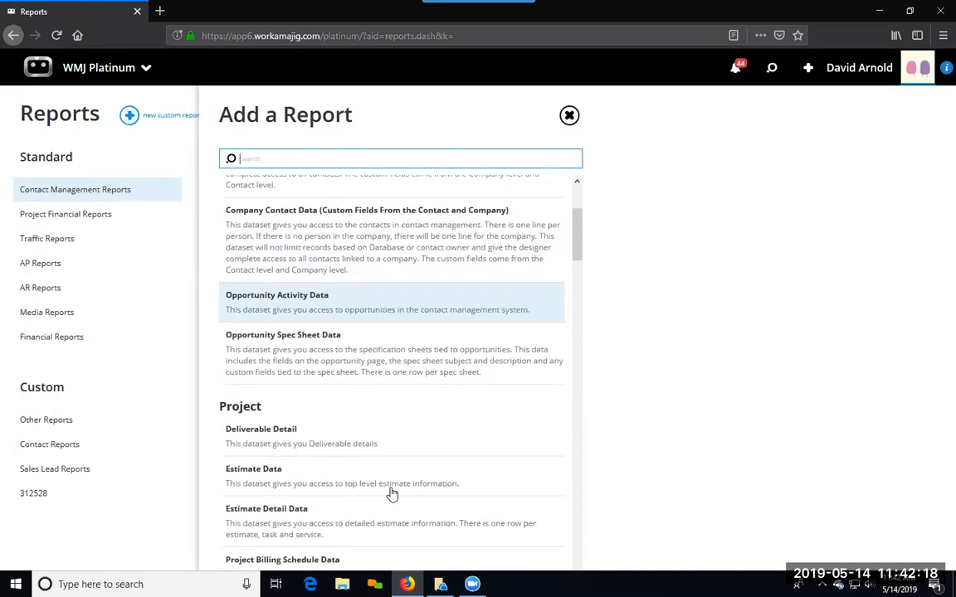
{"action": "scroll", "coordinate": [393, 492], "scroll_direction": "down", "scroll_amount": 7}
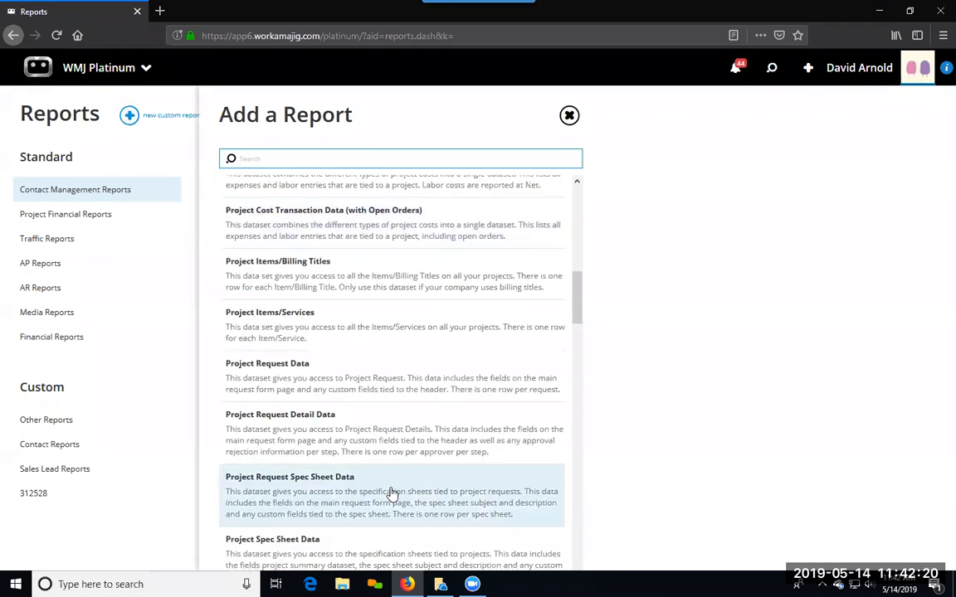
{"action": "scroll", "coordinate": [391, 495], "scroll_direction": "down", "scroll_amount": 4}
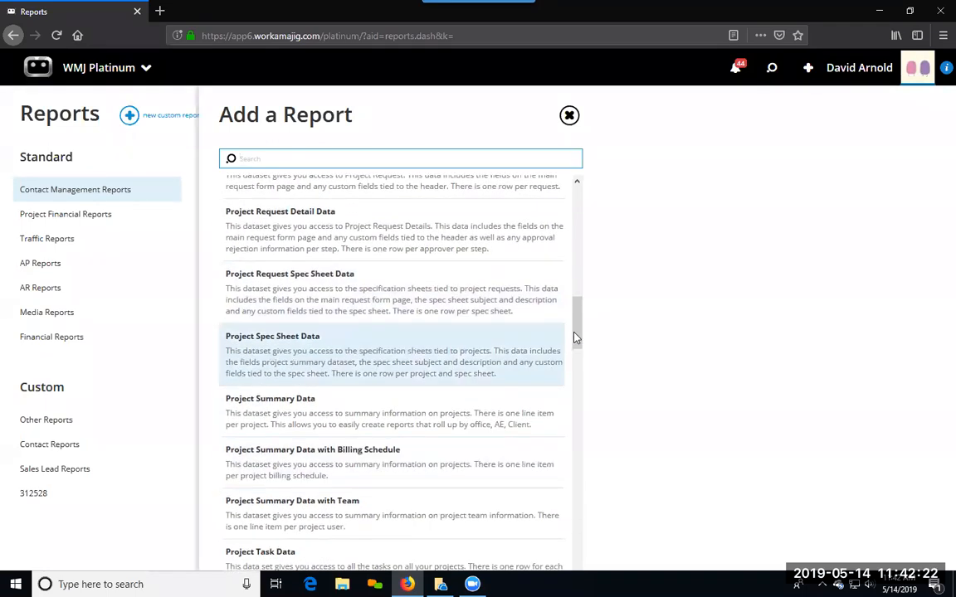
{"action": "left_click_drag", "start_coordinate": [579, 331], "coordinate": [573, 393]}
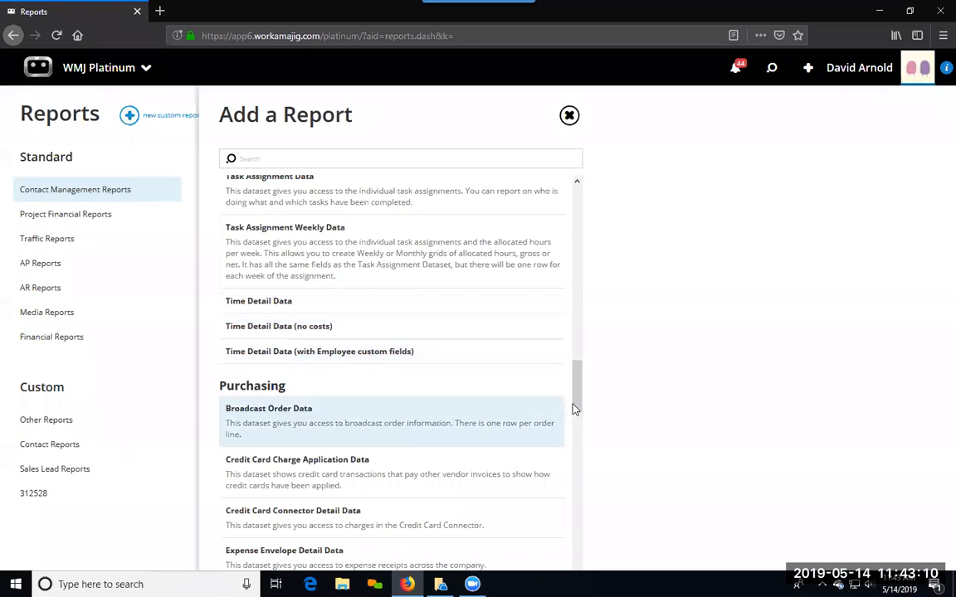
{"action": "left_click_drag", "start_coordinate": [574, 367], "coordinate": [577, 481]}
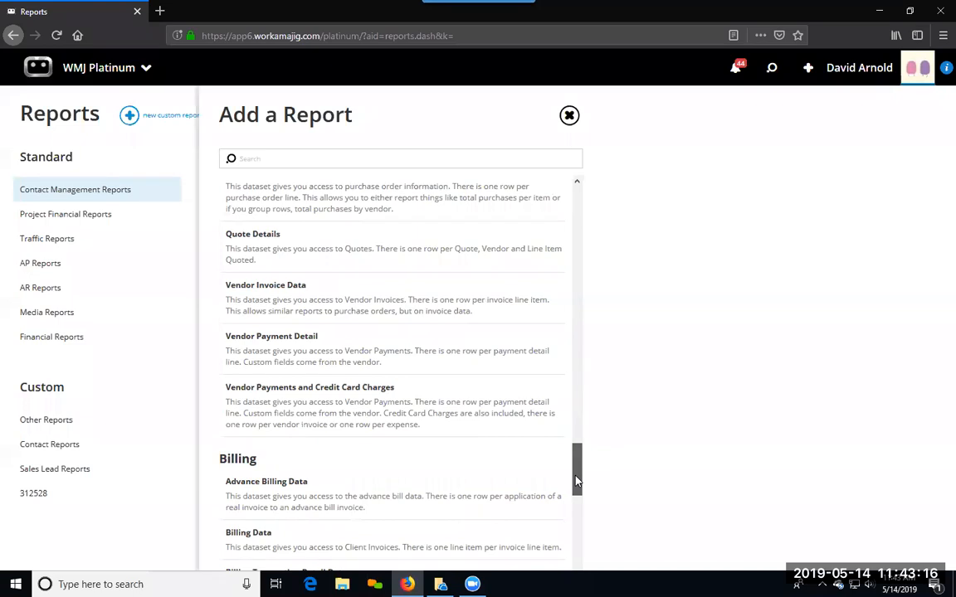
{"action": "left_click_drag", "start_coordinate": [577, 481], "coordinate": [578, 509]}
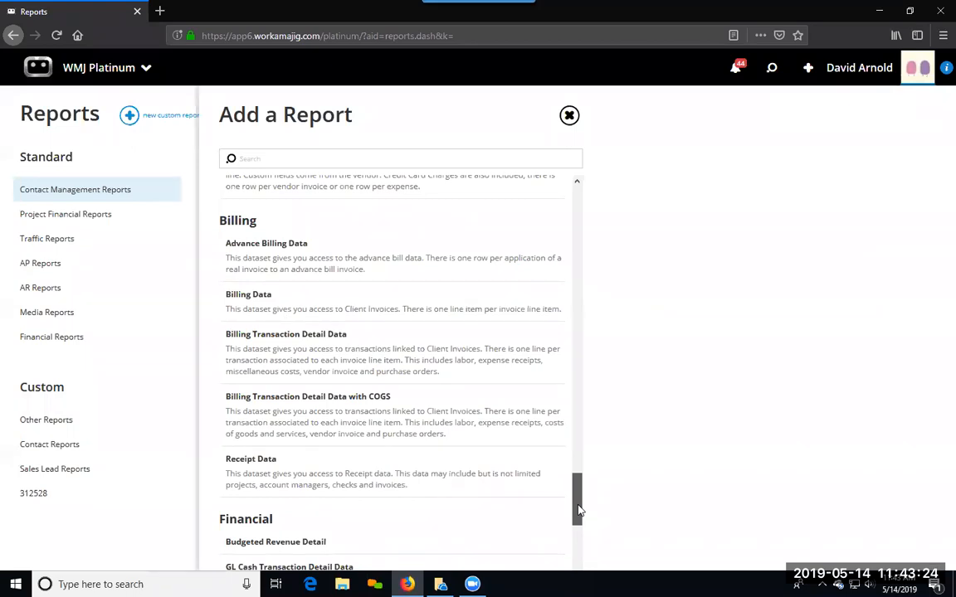
{"action": "left_click_drag", "start_coordinate": [578, 511], "coordinate": [579, 395]}
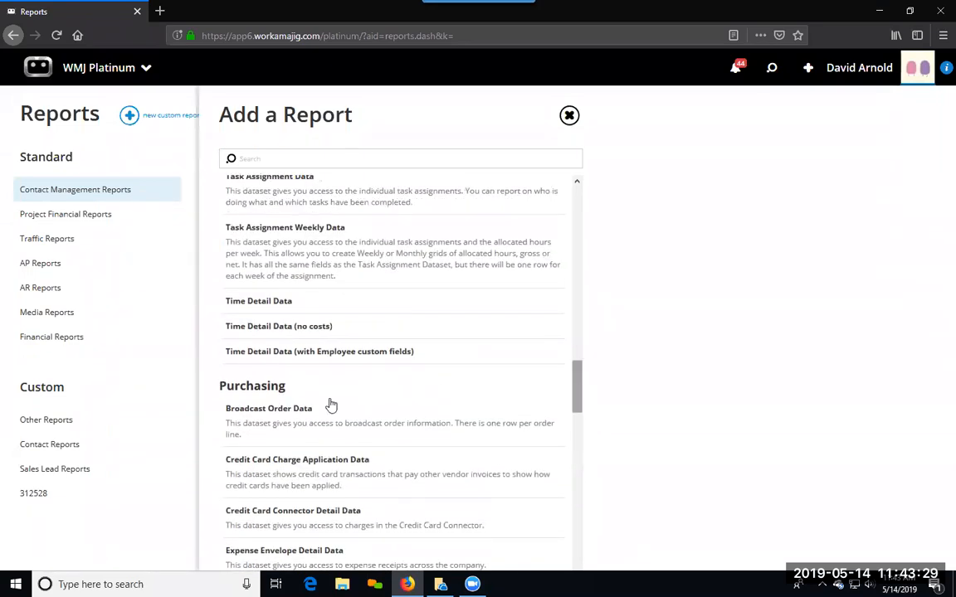
{"action": "left_click", "coordinate": [260, 304]}
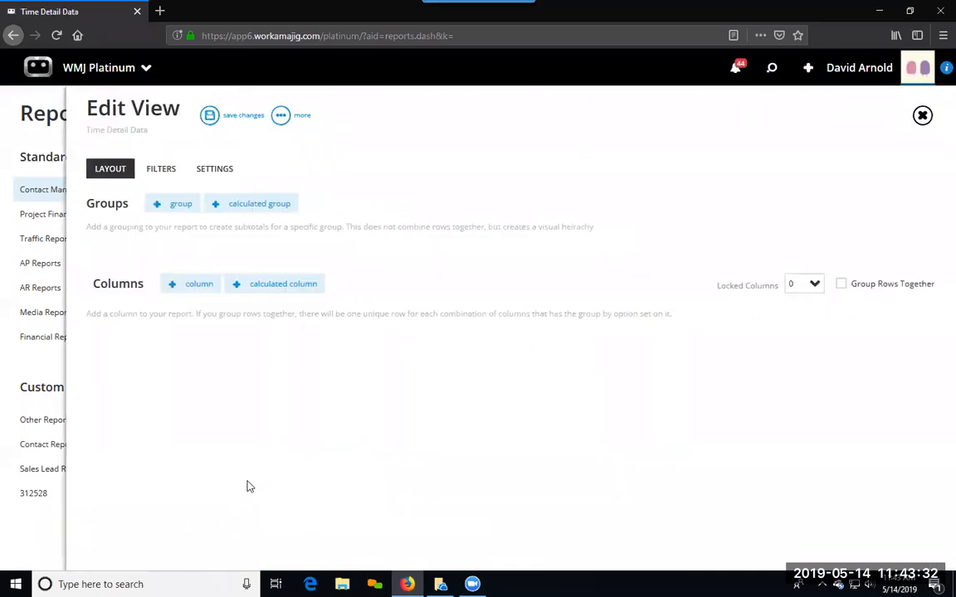
Step: Add User Name and Actual Hours Worked as the first two columns of the Time Detail Data view
{"action": "left_click", "coordinate": [199, 286]}
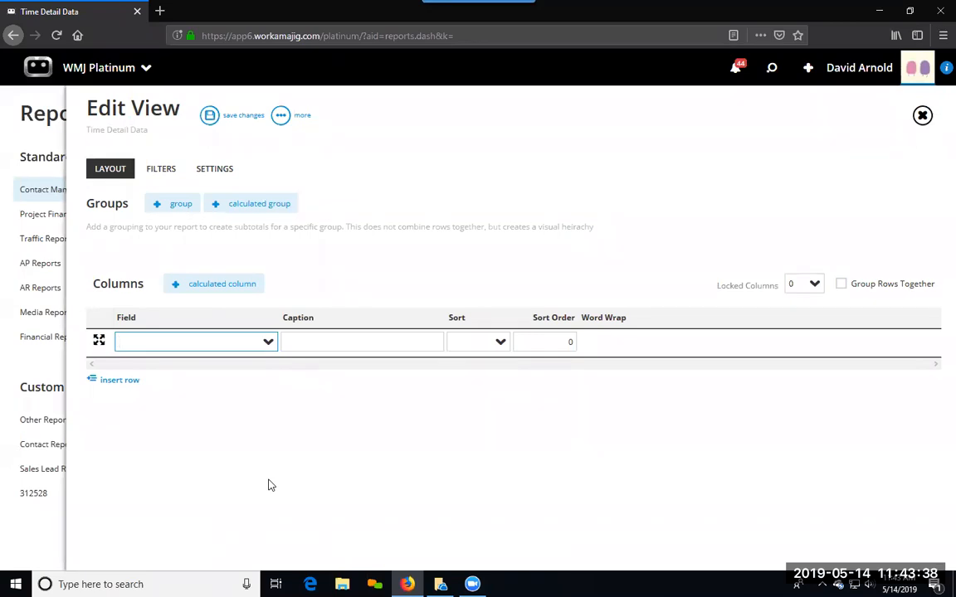
{"action": "type", "text": "us"}
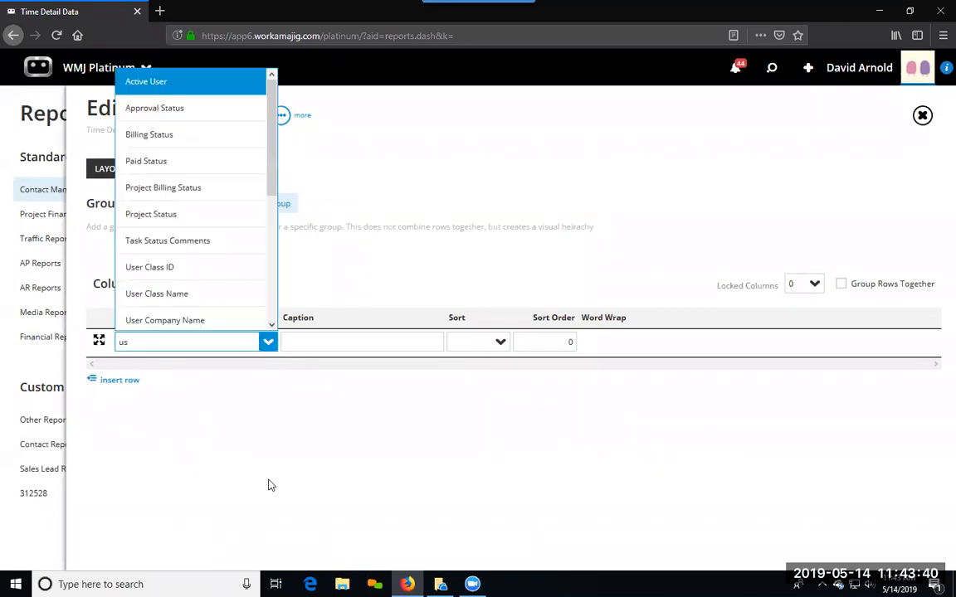
{"action": "type", "text": "er"}
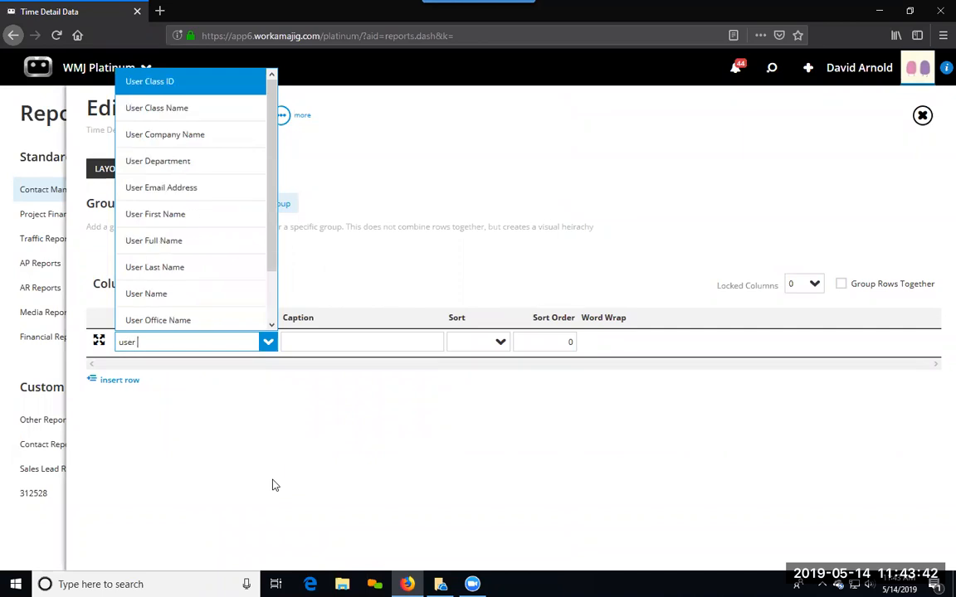
{"action": "left_click", "coordinate": [193, 296]}
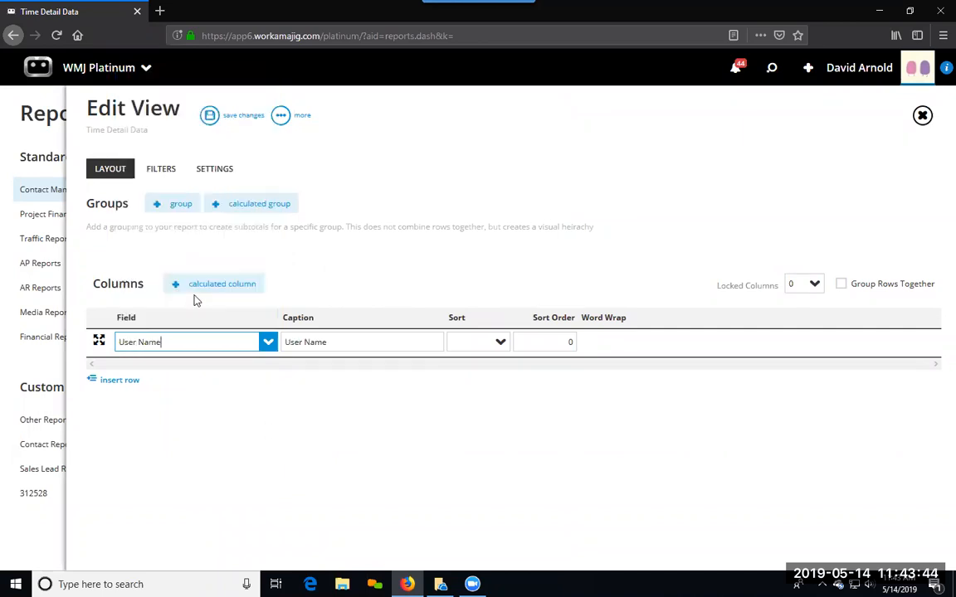
{"action": "left_click", "coordinate": [118, 380]}
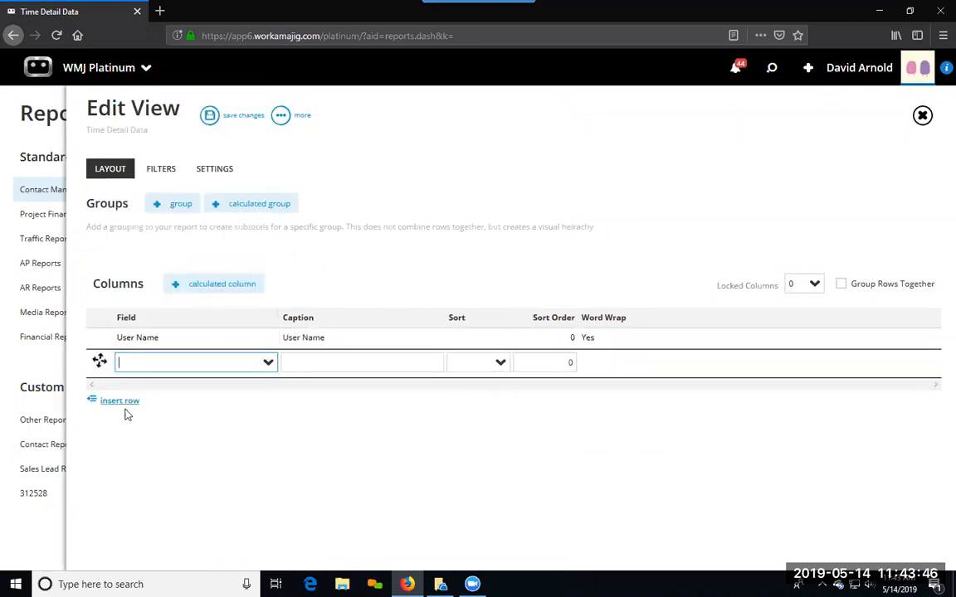
{"action": "type", "text": "a"}
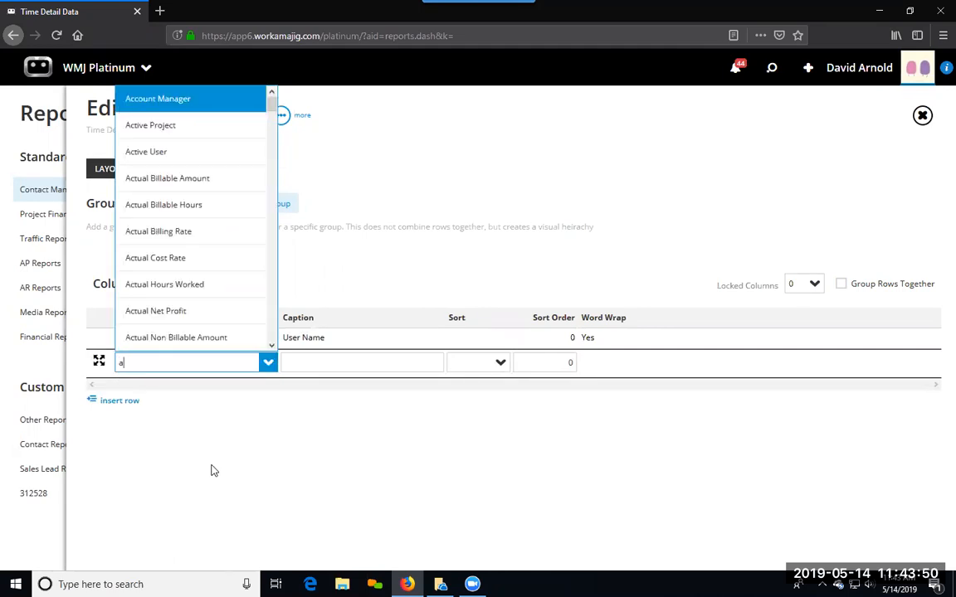
{"action": "left_click", "coordinate": [191, 286]}
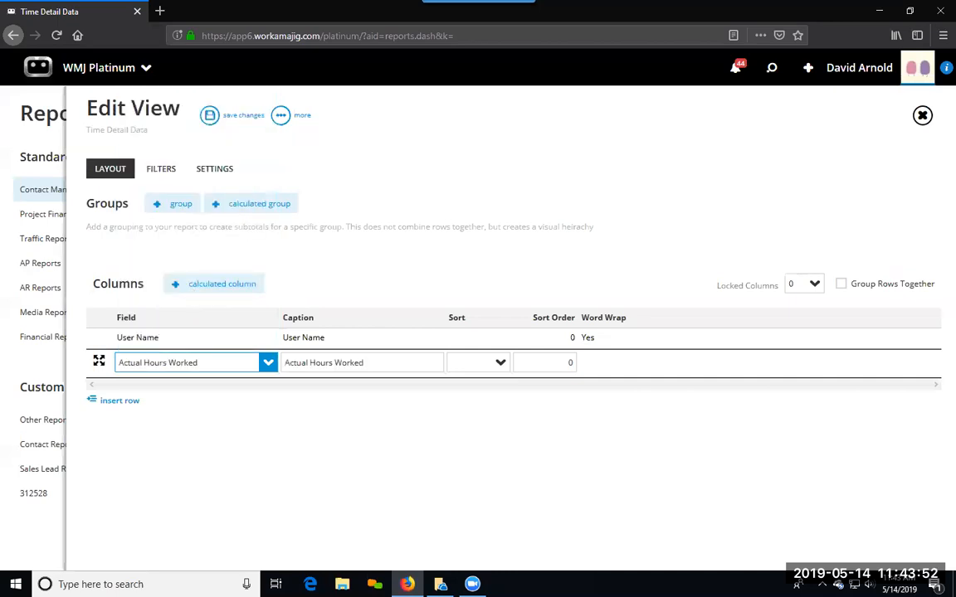
Step: Add Actual Billable Hours and Actual Non Billable Hours columns below Actual Hours Worked
{"action": "left_click", "coordinate": [121, 403]}
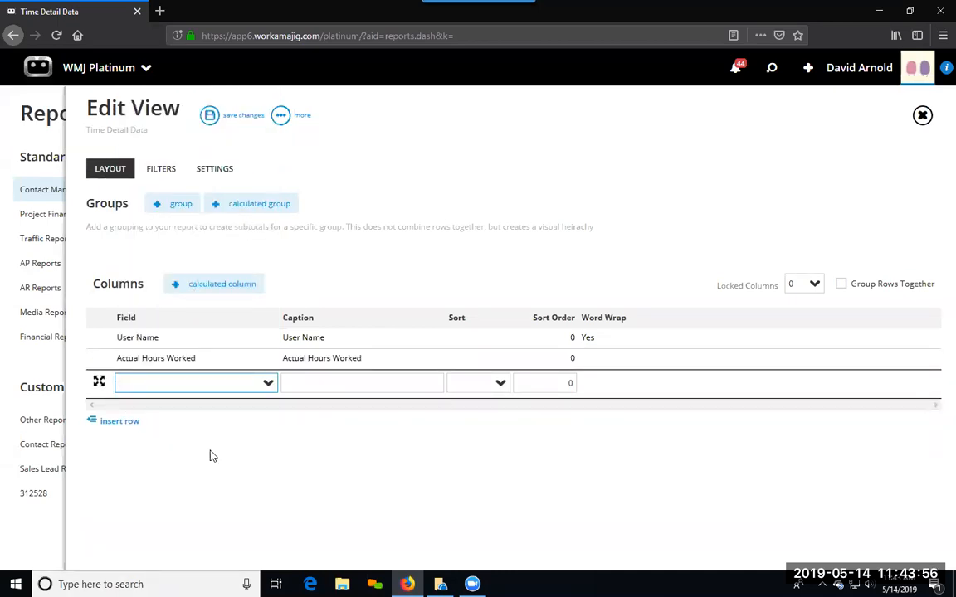
{"action": "type", "text": "billa"}
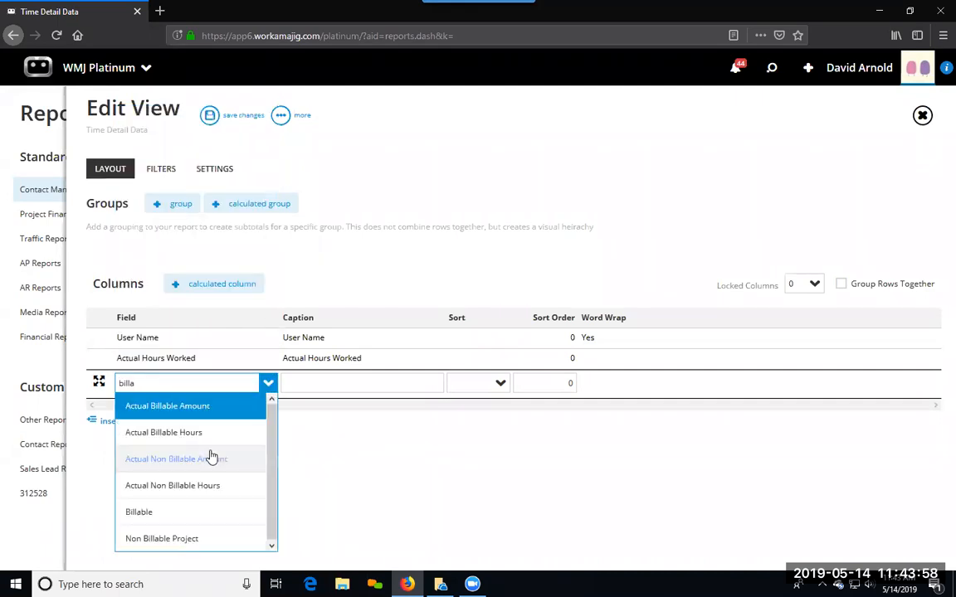
{"action": "left_click", "coordinate": [201, 433]}
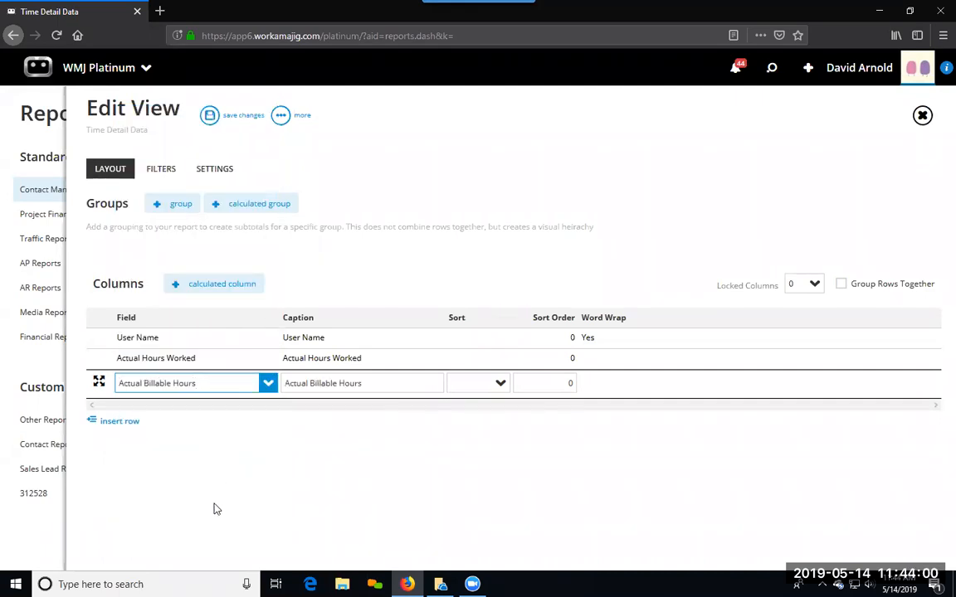
{"action": "left_click", "coordinate": [135, 423]}
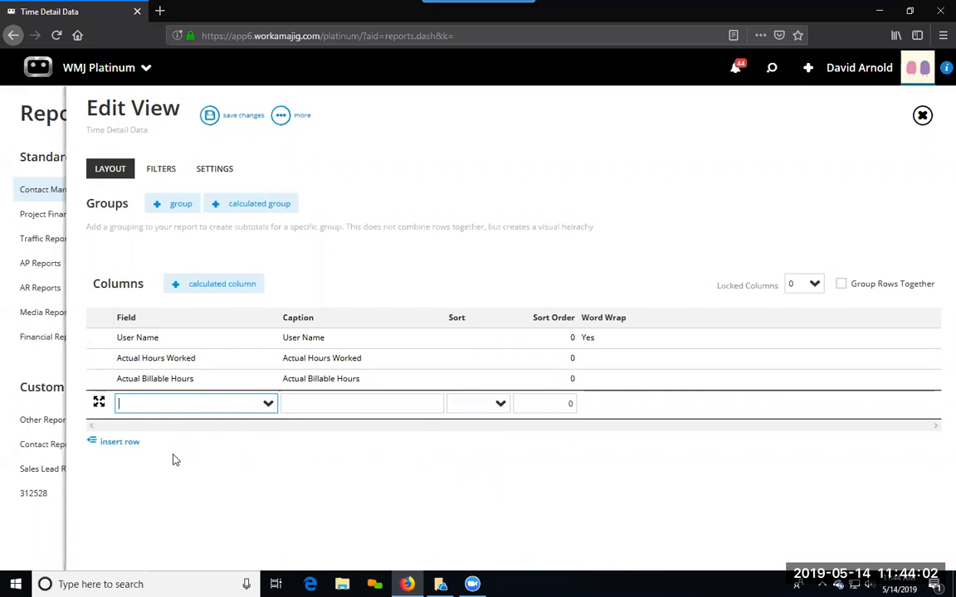
{"action": "type", "text": "actu"}
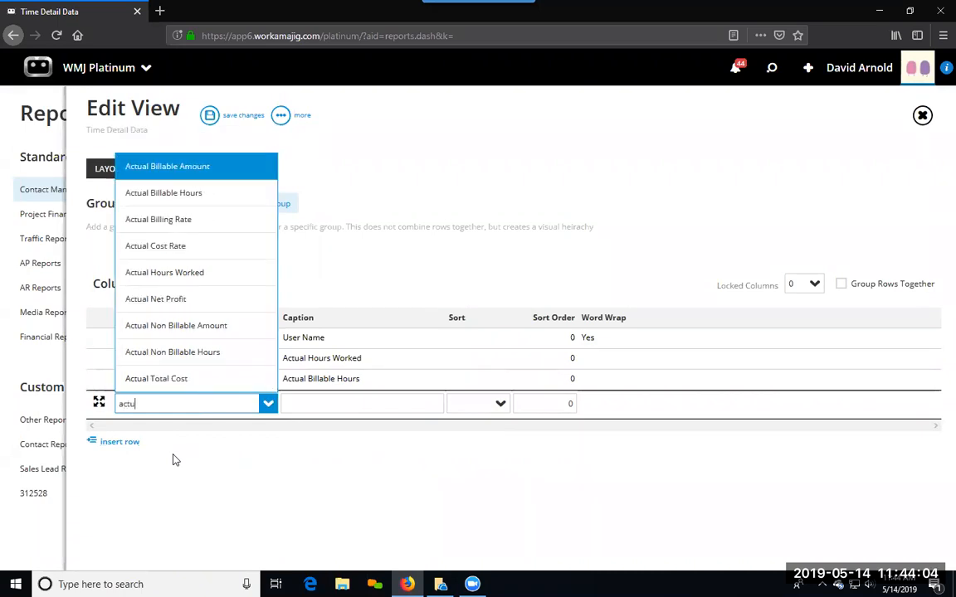
{"action": "left_click", "coordinate": [222, 355]}
{"action": "left_click", "coordinate": [206, 504]}
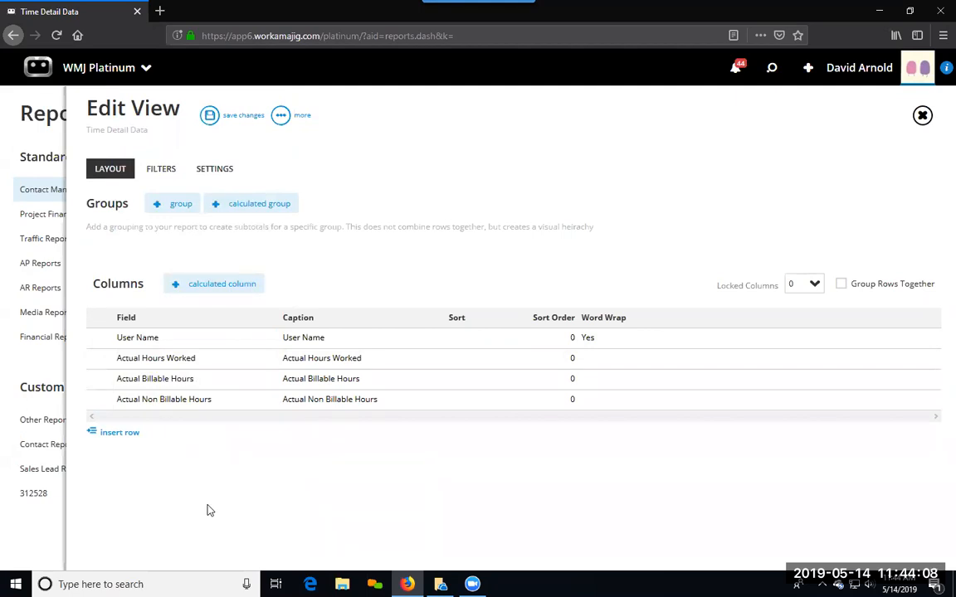
Step: Save the view, run the Time Detail Data report and look through its rows
{"action": "left_click", "coordinate": [210, 116]}
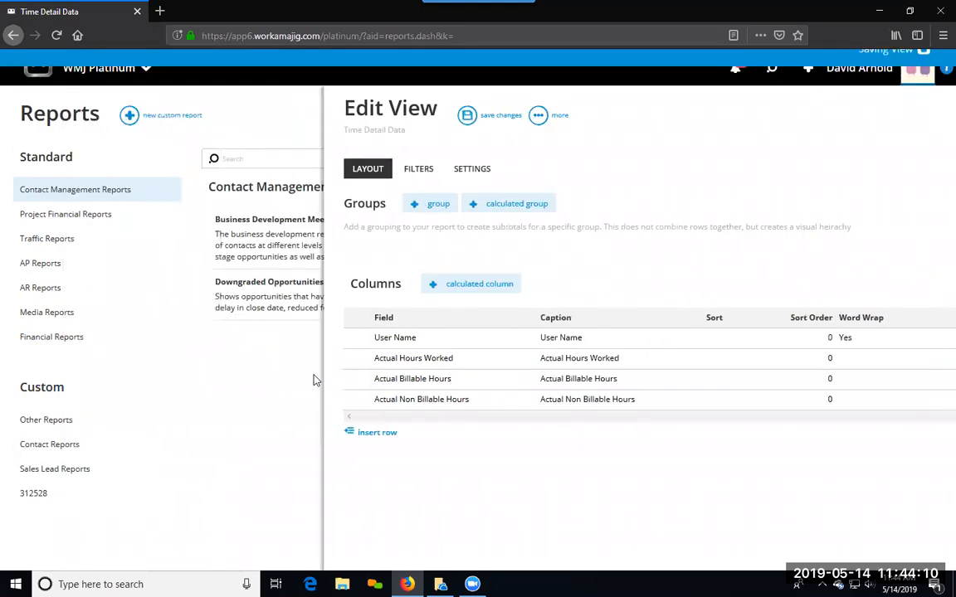
{"action": "left_click", "coordinate": [464, 163]}
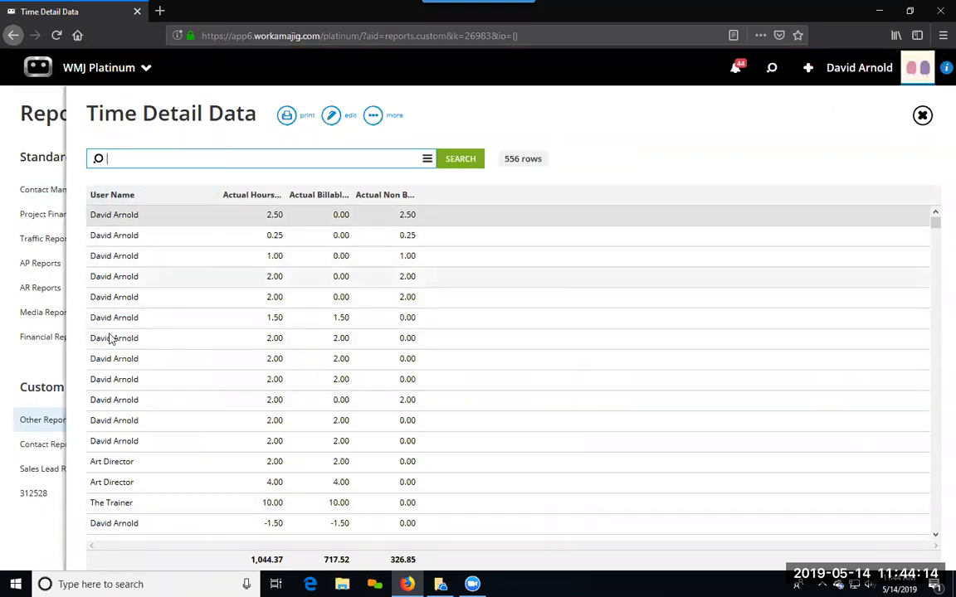
{"action": "scroll", "coordinate": [138, 485], "scroll_direction": "down", "scroll_amount": 3}
{"action": "scroll", "coordinate": [133, 431], "scroll_direction": "down", "scroll_amount": 2}
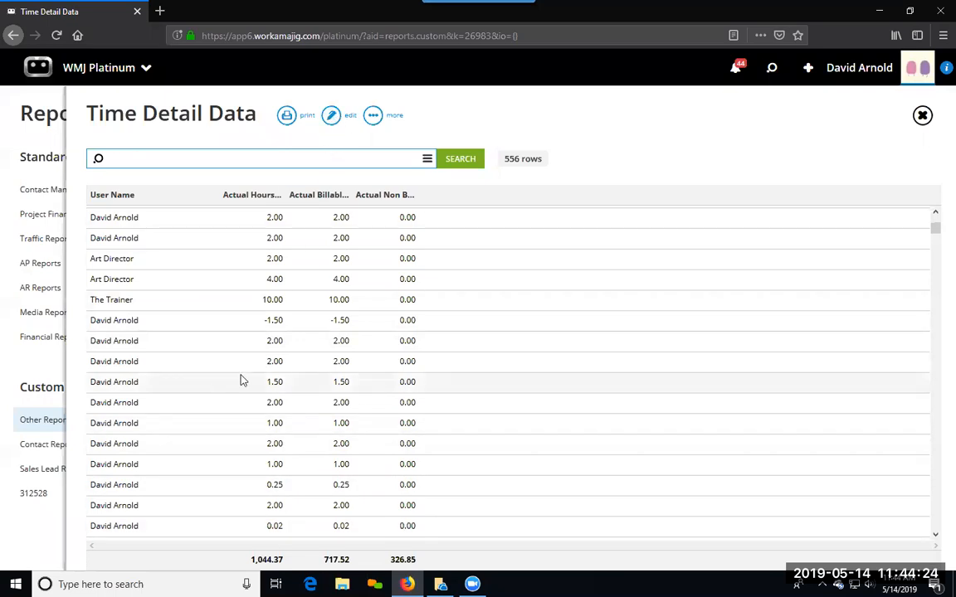
Step: Edit the view to group rows together, apply the change and rerun the report
{"action": "left_click", "coordinate": [331, 116]}
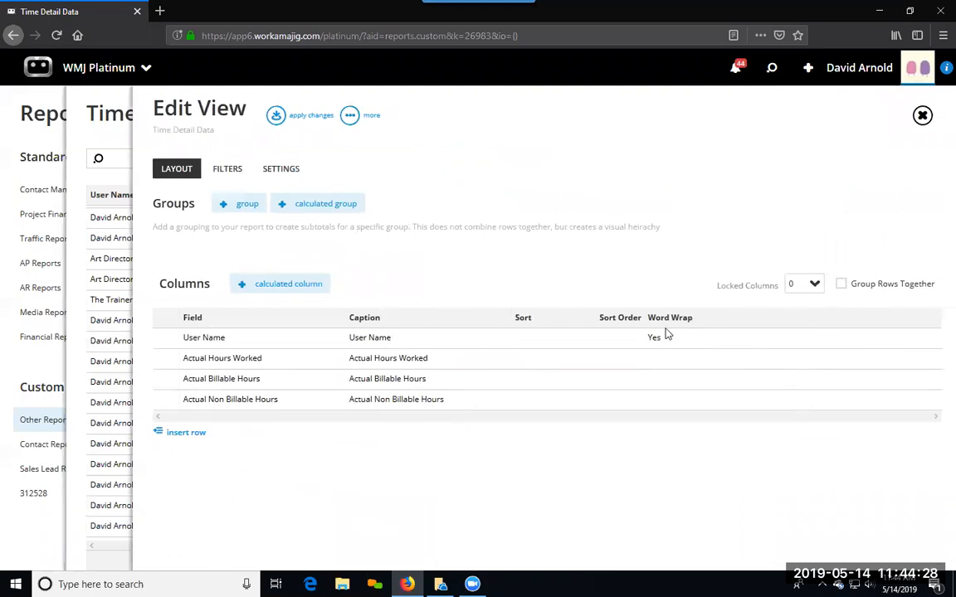
{"action": "left_click", "coordinate": [840, 284]}
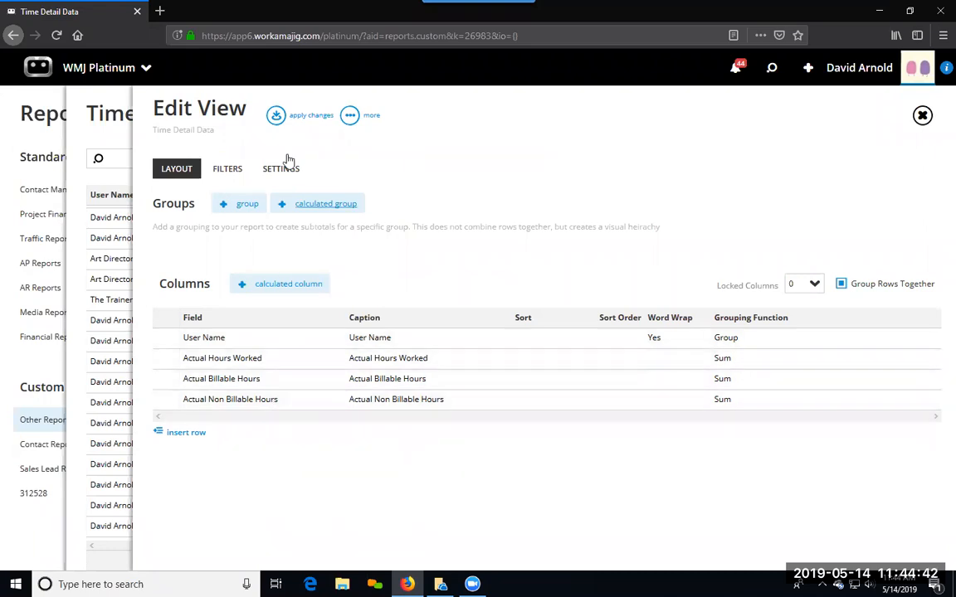
{"action": "left_click", "coordinate": [276, 116]}
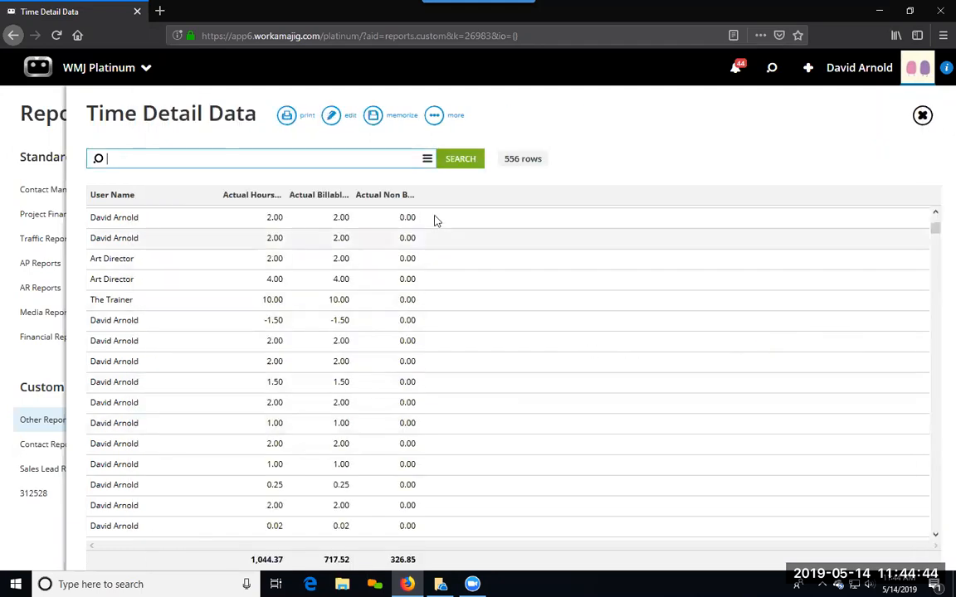
{"action": "left_click", "coordinate": [449, 165]}
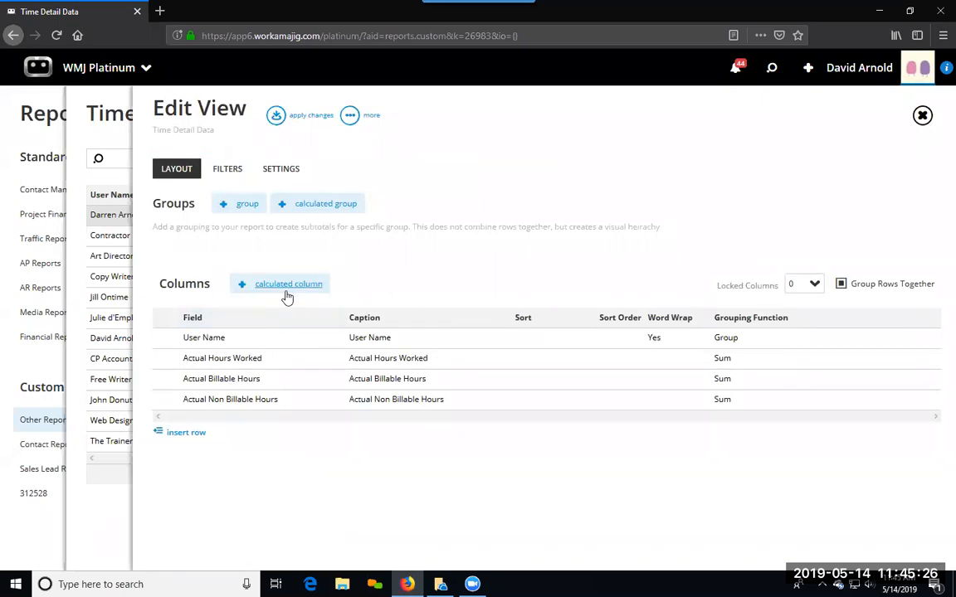
Step: Add a calculated column to the report view with the caption Pct Billable
{"action": "left_click", "coordinate": [282, 285]}
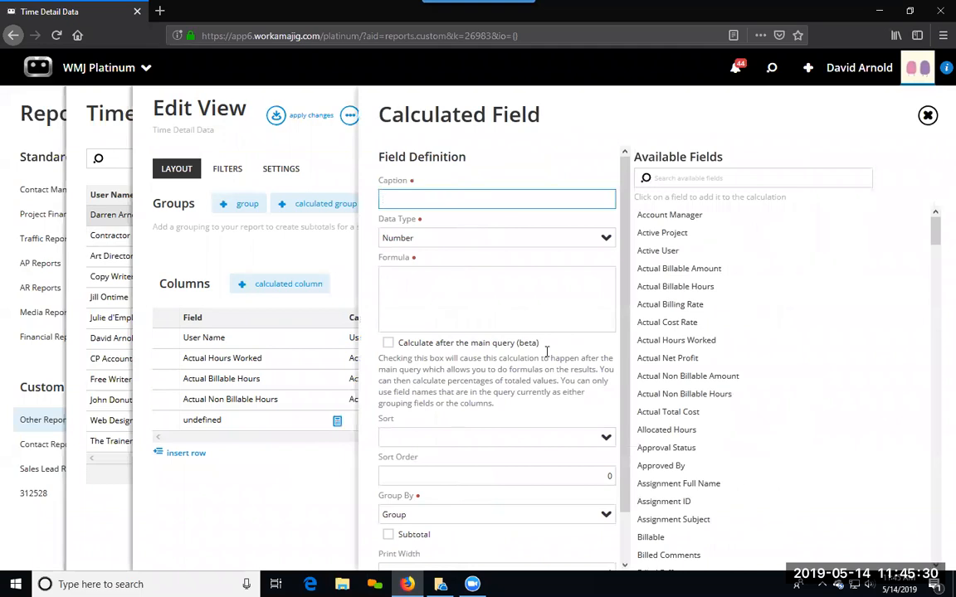
{"action": "left_click", "coordinate": [398, 199]}
{"action": "type", "text": "Pct Billable"}
Step: Enter the formula [Actual Billable Hours]/ [Actual Hours Worked] for the Pct Billable field
{"action": "left_click", "coordinate": [411, 276]}
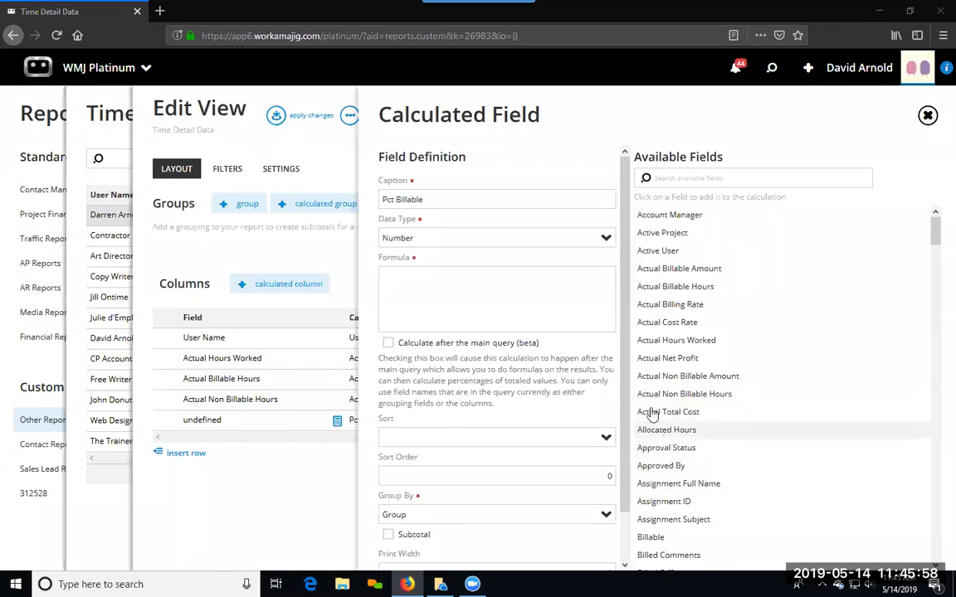
{"action": "scroll", "coordinate": [666, 298], "scroll_direction": "down", "scroll_amount": 5}
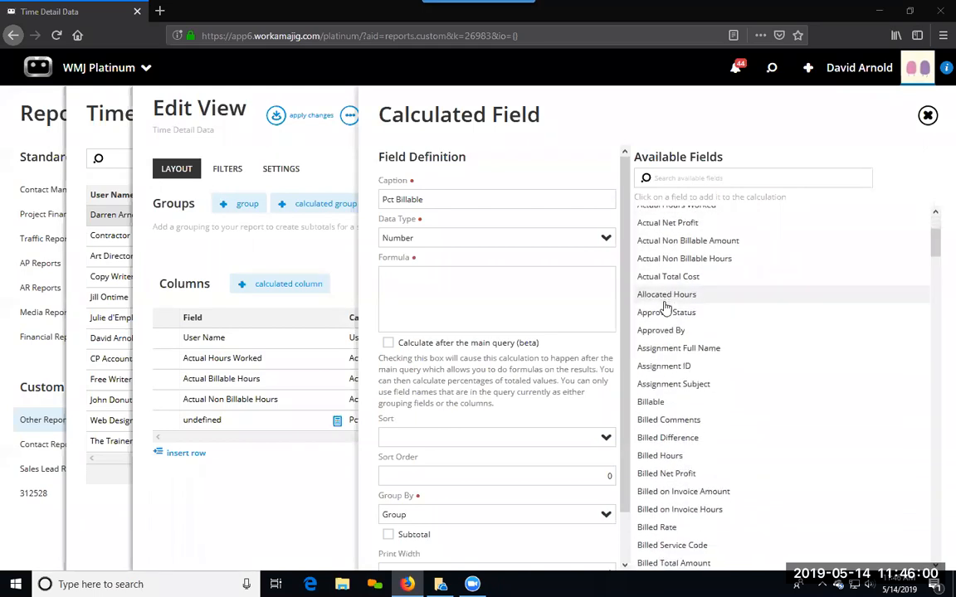
{"action": "scroll", "coordinate": [672, 385], "scroll_direction": "up", "scroll_amount": 5}
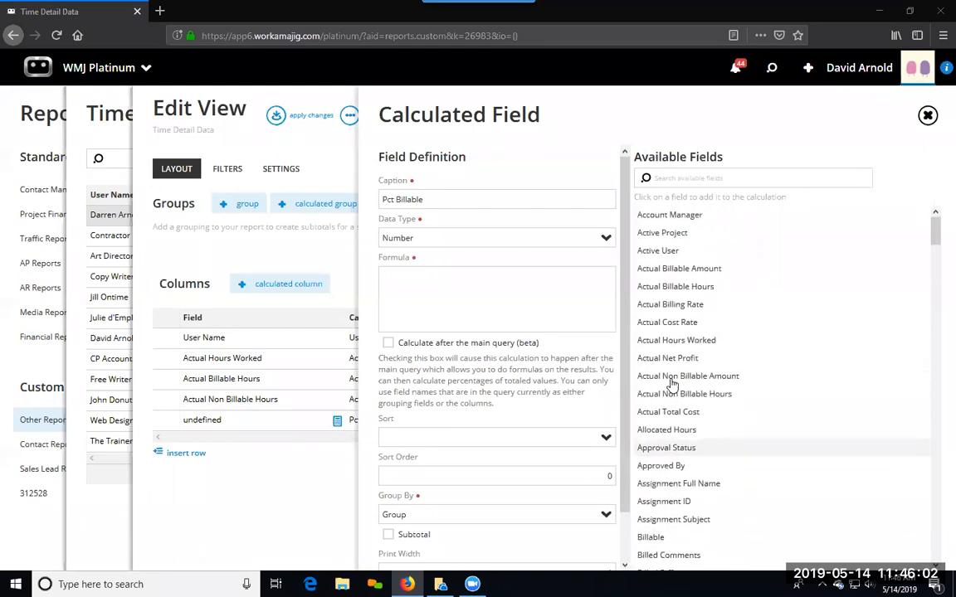
{"action": "left_click", "coordinate": [674, 286]}
{"action": "left_click", "coordinate": [477, 278]}
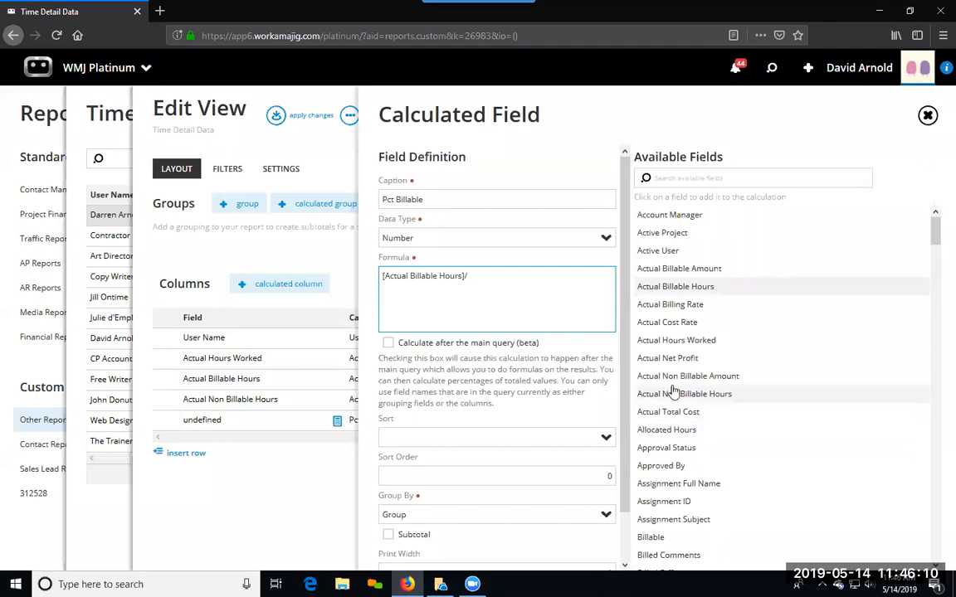
{"action": "left_click", "coordinate": [671, 342]}
{"action": "left_click", "coordinate": [474, 277]}
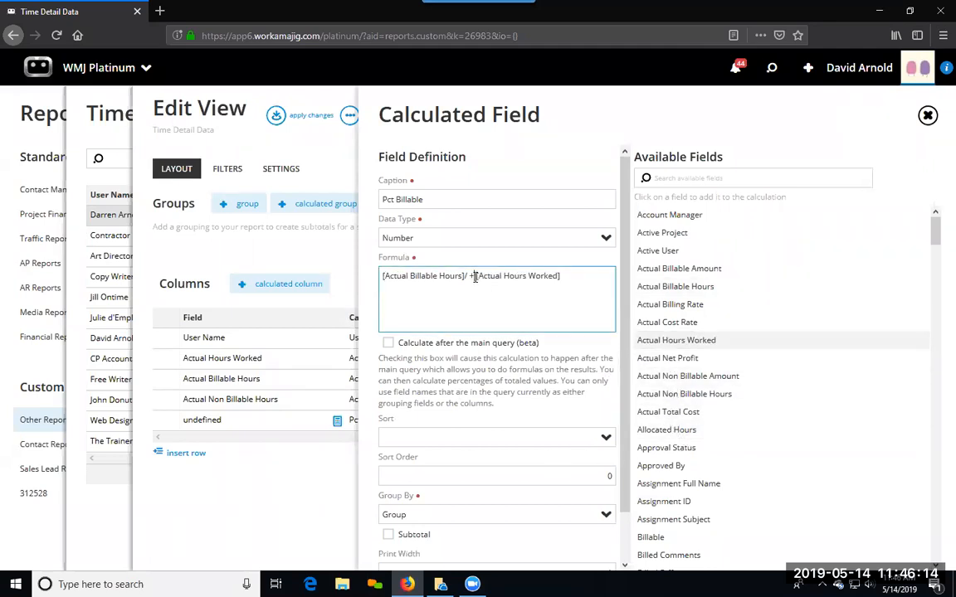
{"action": "key", "text": "BackSpace"}
{"action": "key", "text": "BackSpace"}
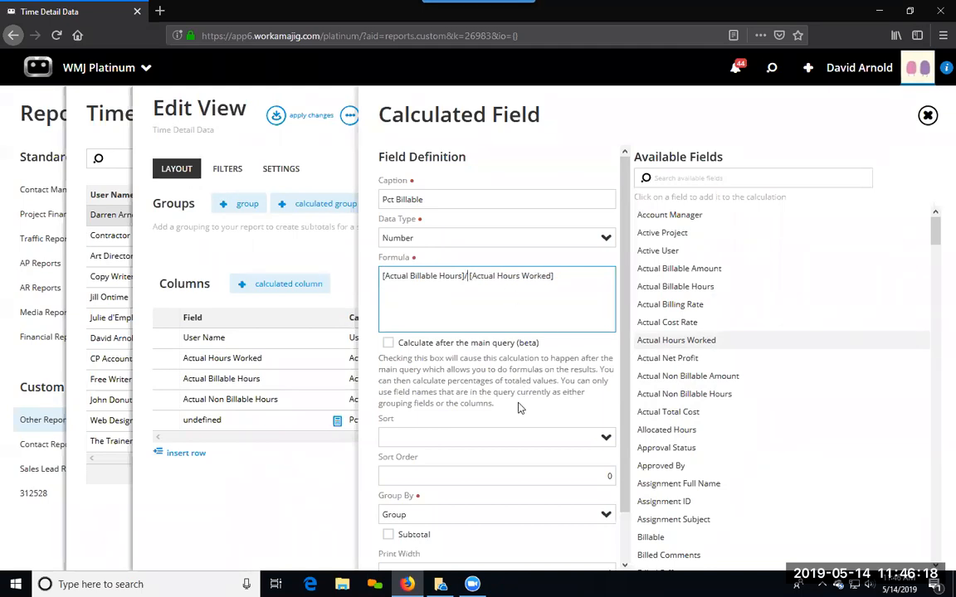
Step: Set the Pct Billable field's Group By to Sum without a subtotal, save it and apply the view changes to the report
{"action": "scroll", "coordinate": [470, 368], "scroll_direction": "down", "scroll_amount": 2}
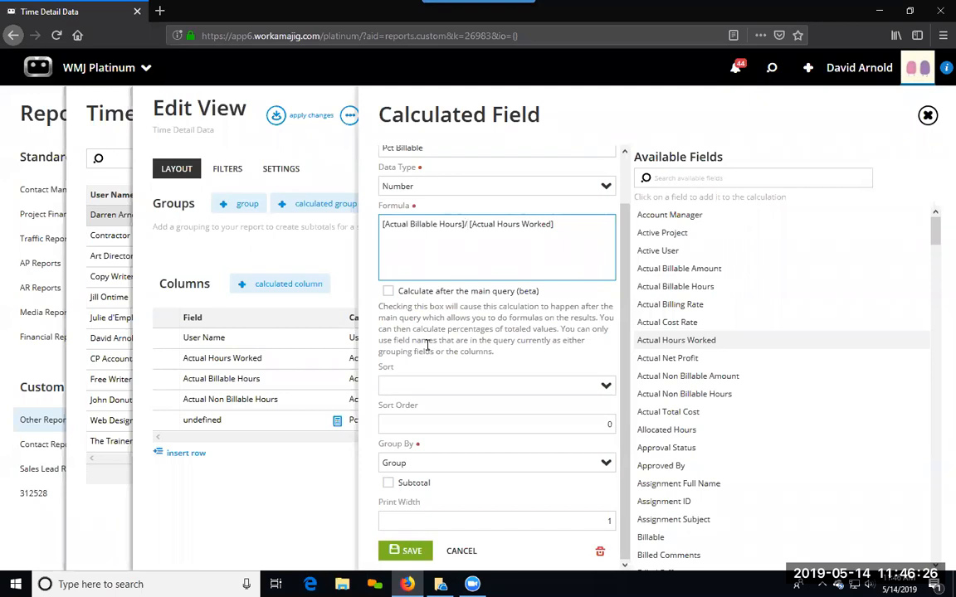
{"action": "left_click", "coordinate": [479, 467]}
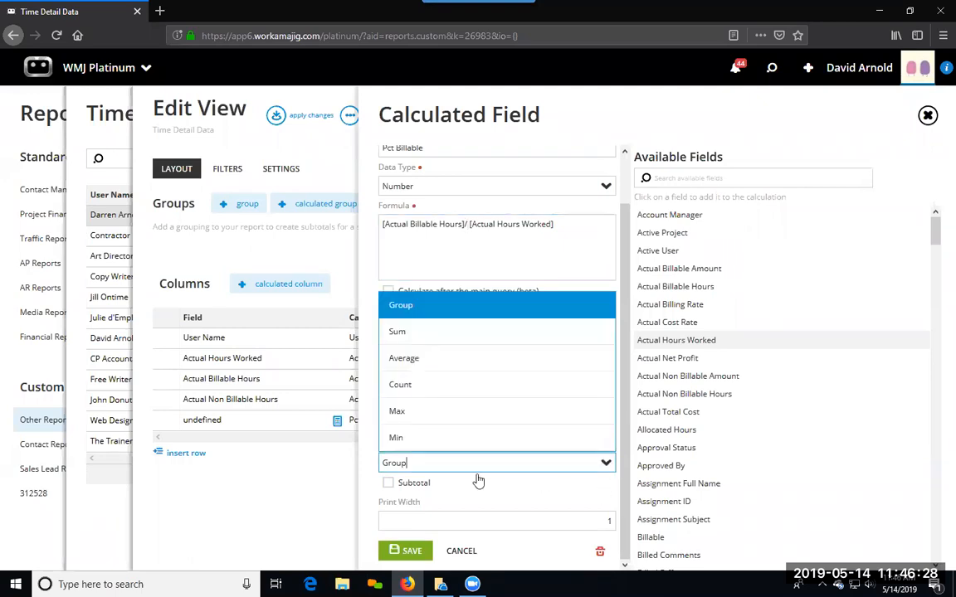
{"action": "left_click", "coordinate": [408, 336]}
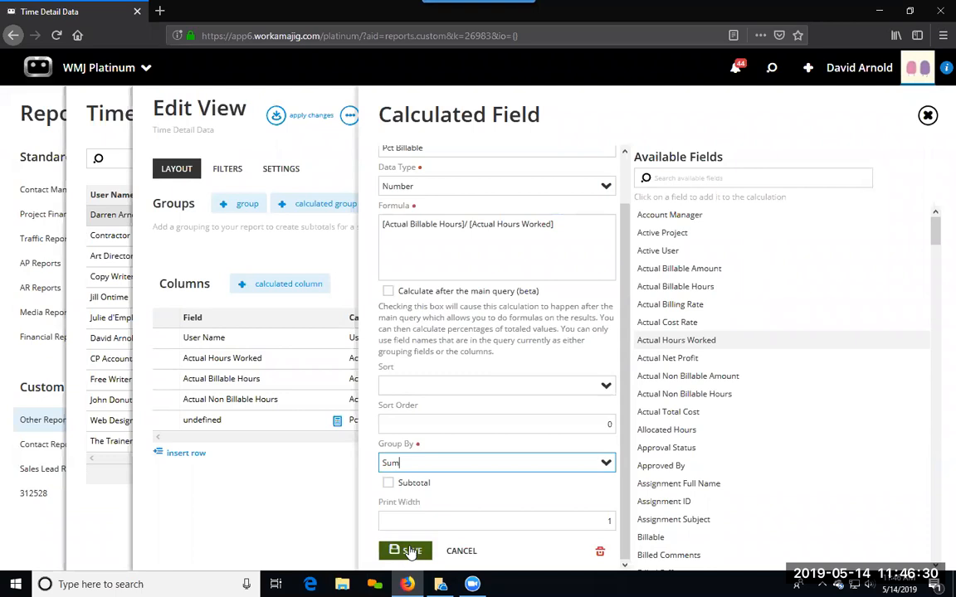
{"action": "left_click", "coordinate": [388, 484]}
{"action": "left_click", "coordinate": [388, 484]}
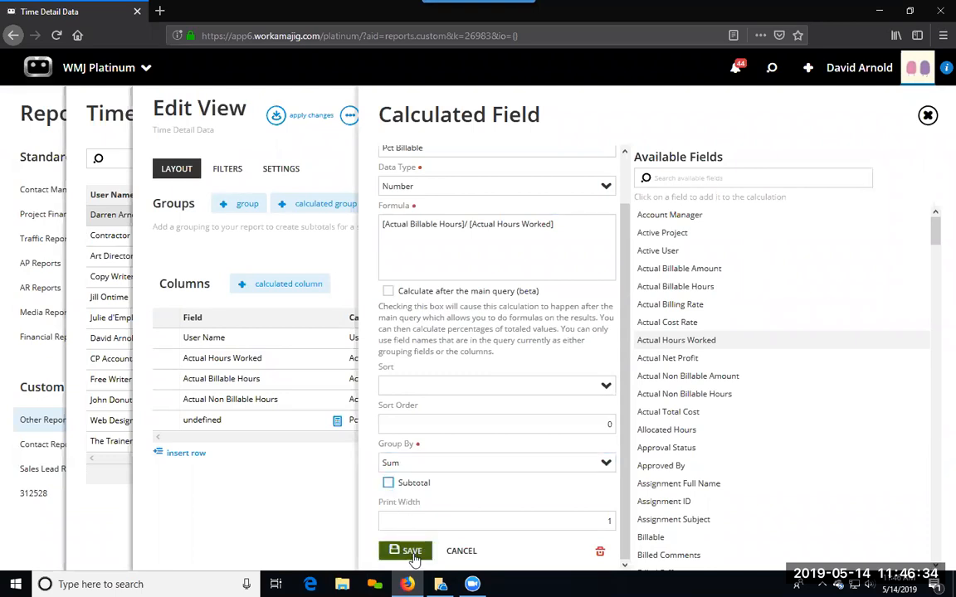
{"action": "left_click", "coordinate": [411, 553]}
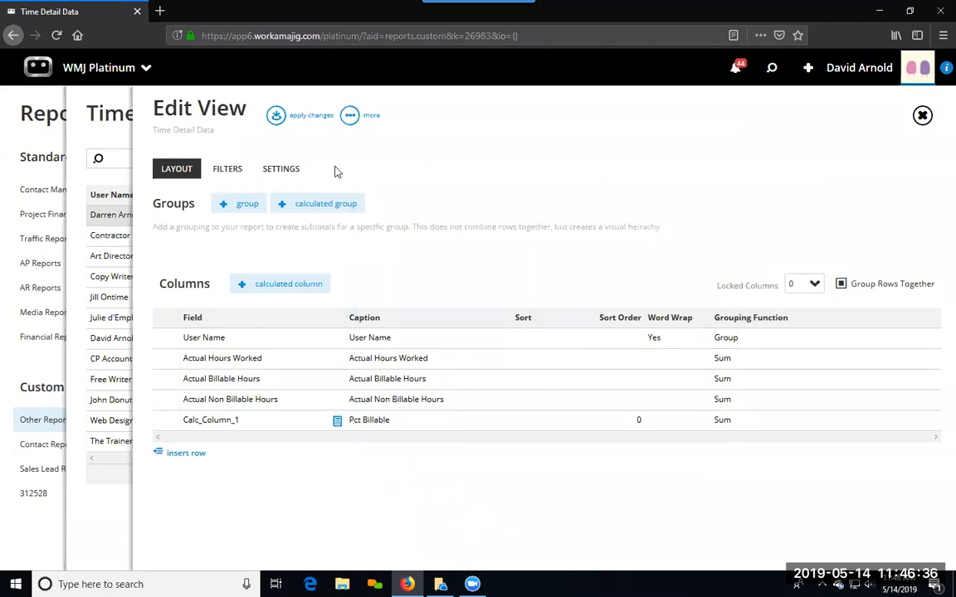
{"action": "left_click", "coordinate": [276, 117]}
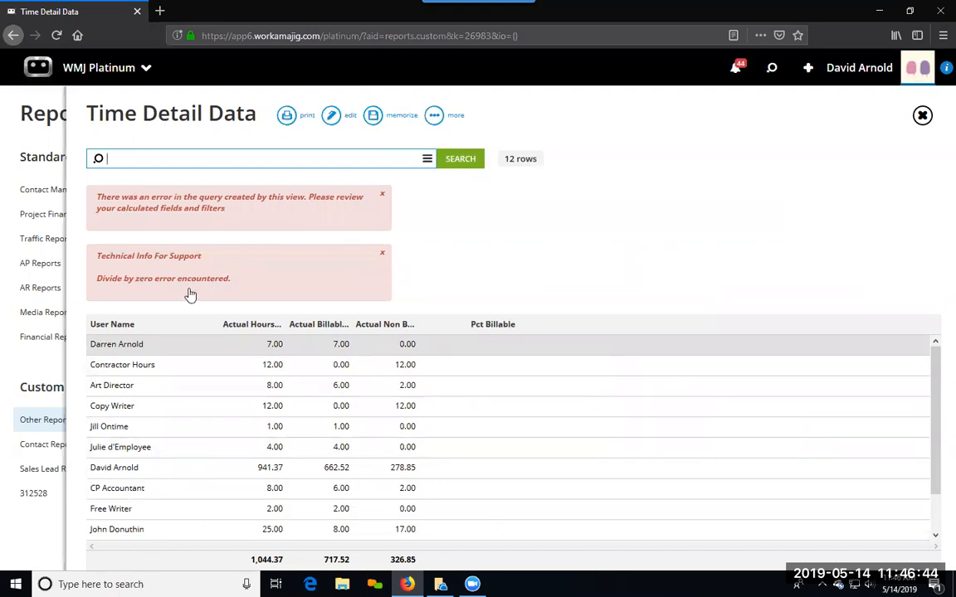
Step: Set the Pct Billable field to calculate after the main query, save it, and rerun the report with the applied changes
{"action": "left_click", "coordinate": [332, 118]}
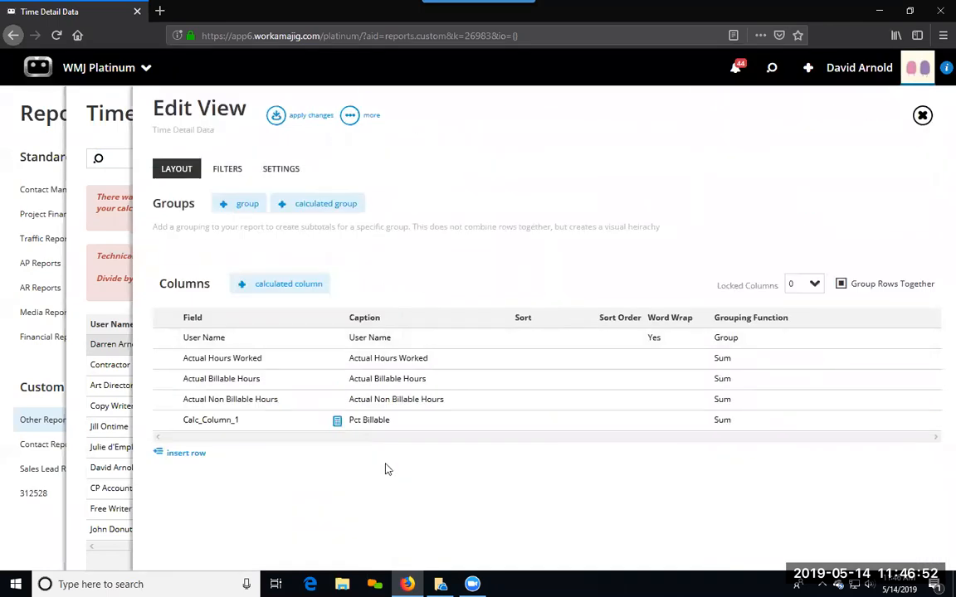
{"action": "left_click", "coordinate": [337, 423]}
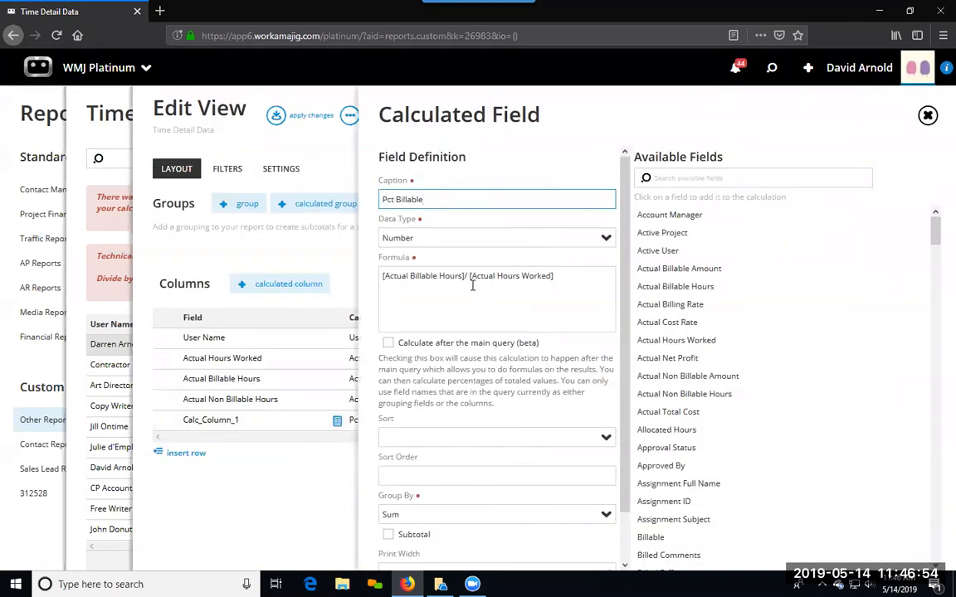
{"action": "left_click", "coordinate": [389, 343]}
{"action": "left_click", "coordinate": [389, 344]}
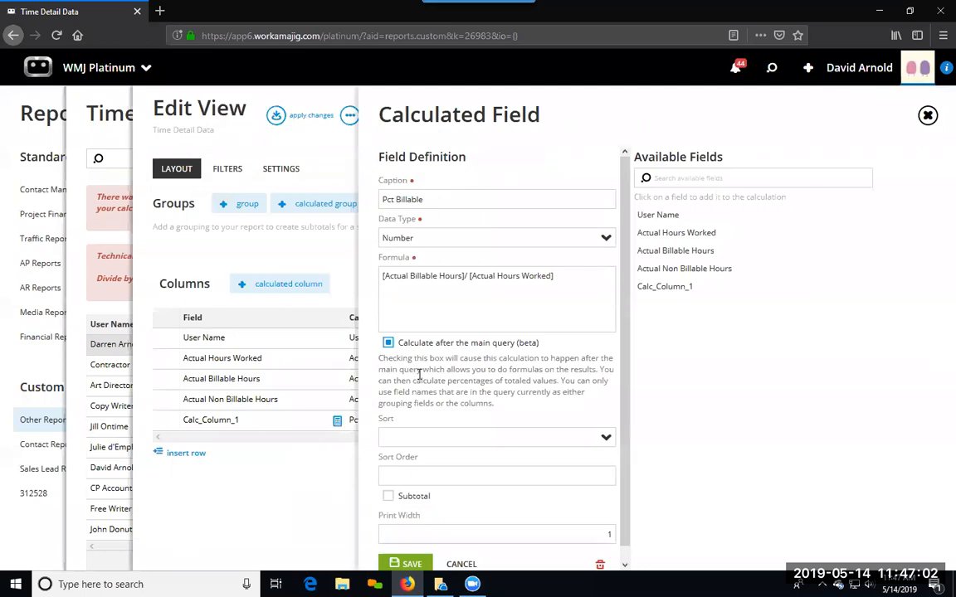
{"action": "left_click", "coordinate": [410, 564]}
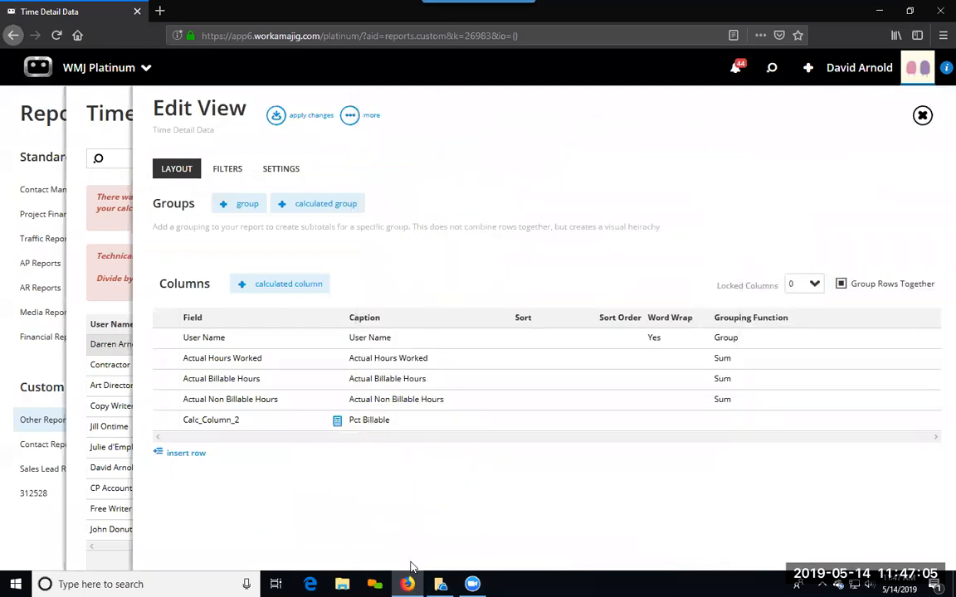
{"action": "left_click", "coordinate": [277, 117]}
{"action": "left_click", "coordinate": [460, 161]}
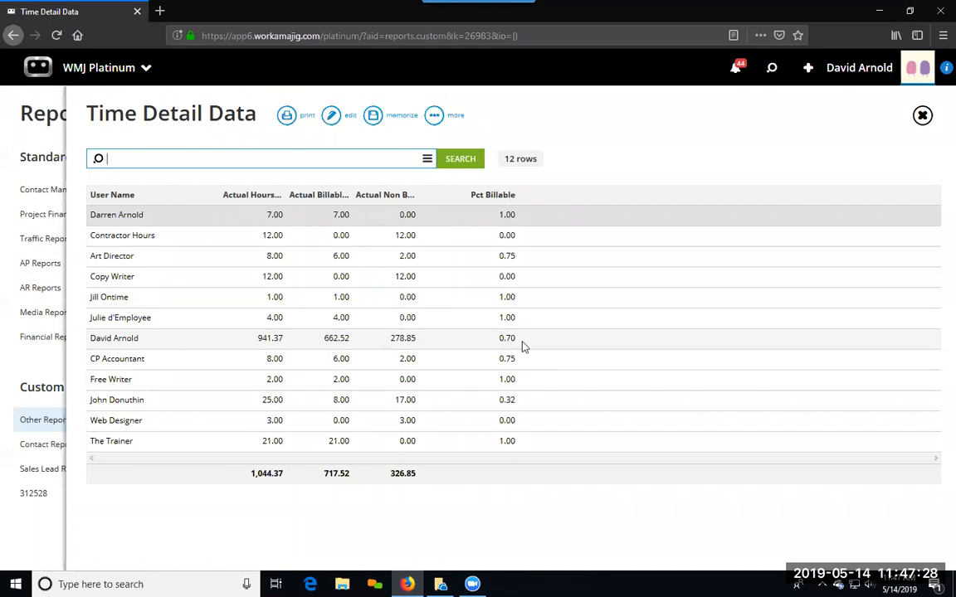
Step: Change the Pct Billable formula to ([Actual Billable Hours]/ [Actual Hours Worked])*100 and save the field
{"action": "left_click", "coordinate": [332, 116]}
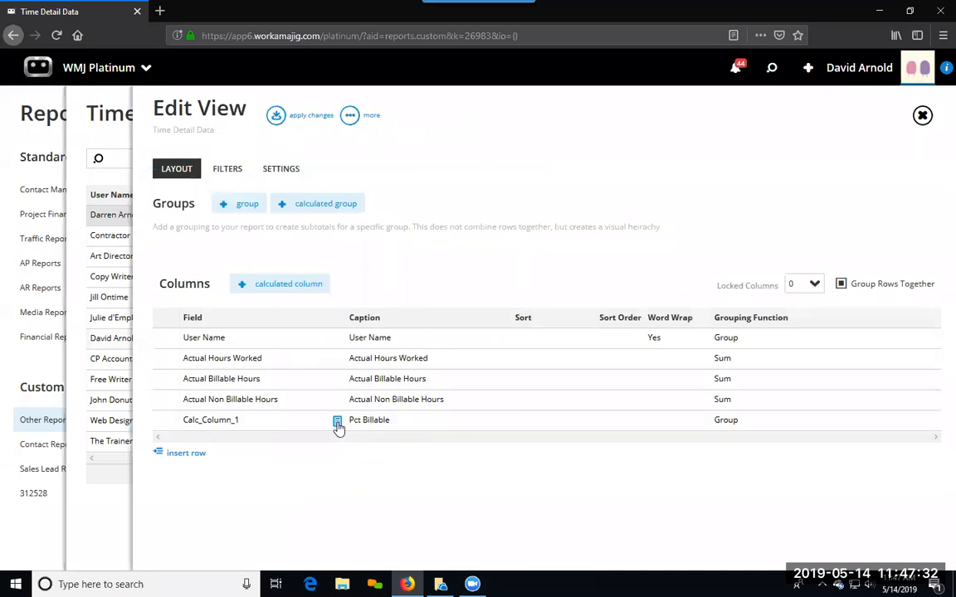
{"action": "left_click", "coordinate": [338, 423]}
{"action": "left_click", "coordinate": [382, 277]}
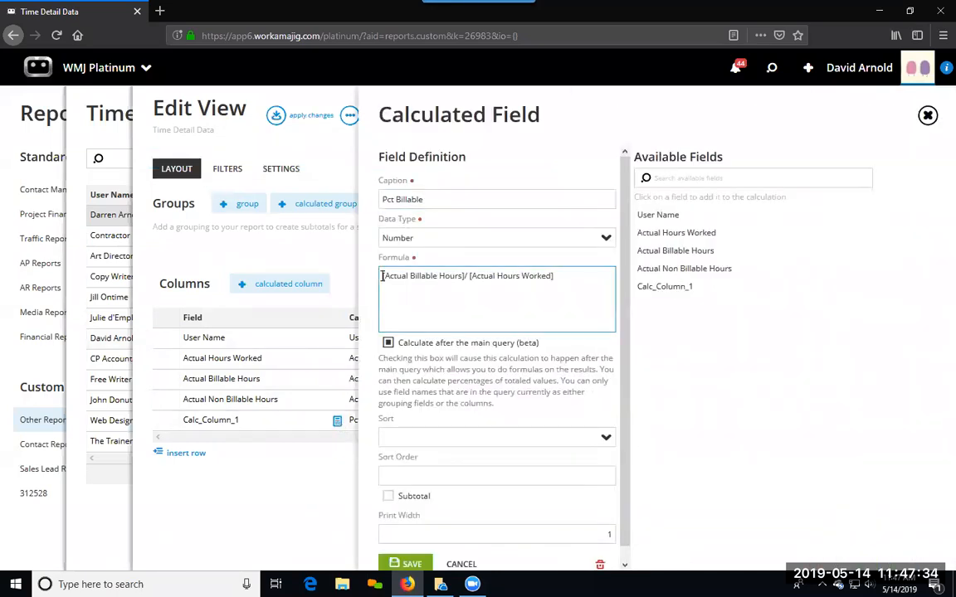
{"action": "type", "text": "("}
{"action": "left_click", "coordinate": [558, 279]}
{"action": "type", "text": ")"}
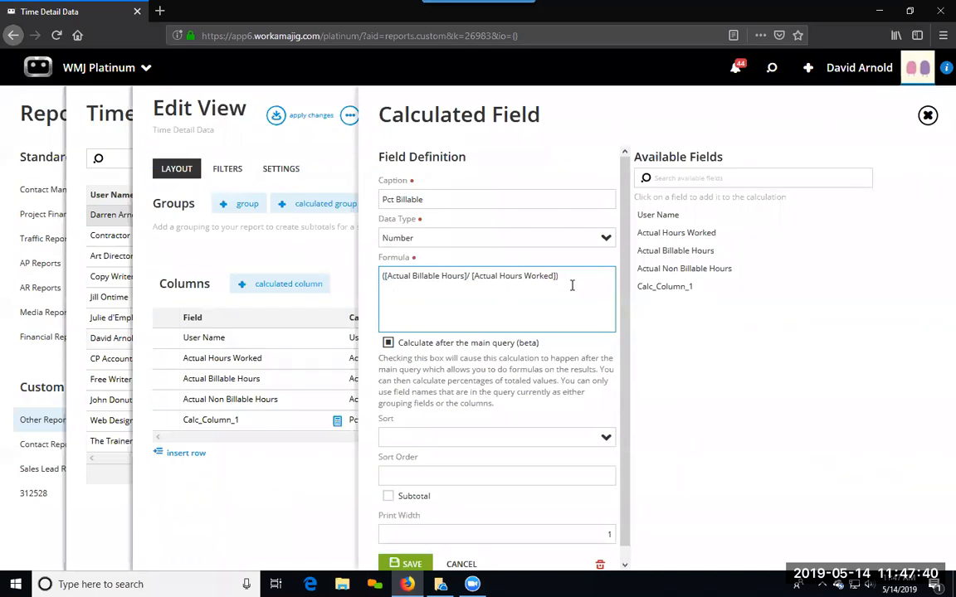
{"action": "type", "text": "*100"}
{"action": "left_click", "coordinate": [406, 565]}
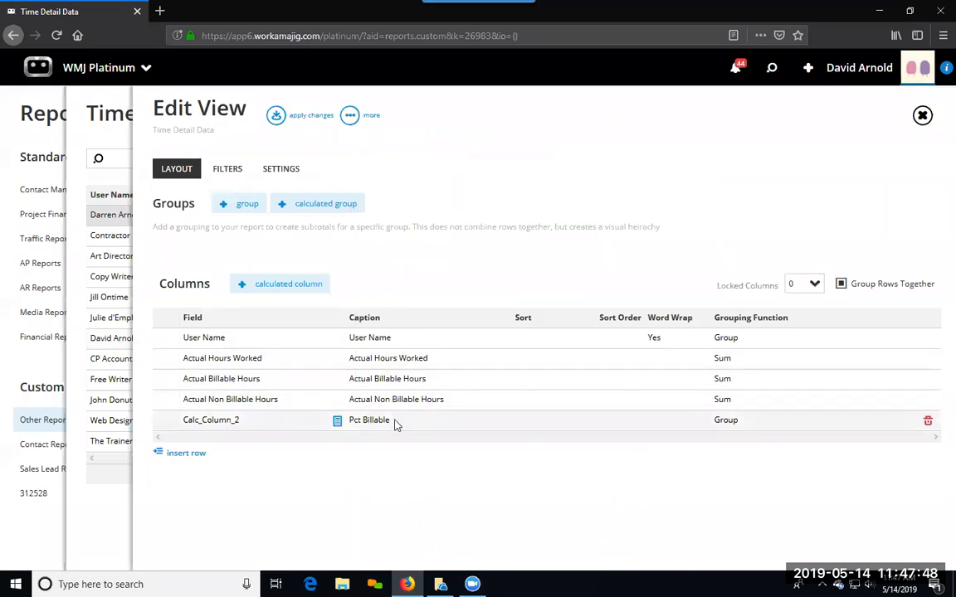
Step: Apply the changed percentage formula to the view and rerun the Time Detail Data report
{"action": "left_click", "coordinate": [286, 116]}
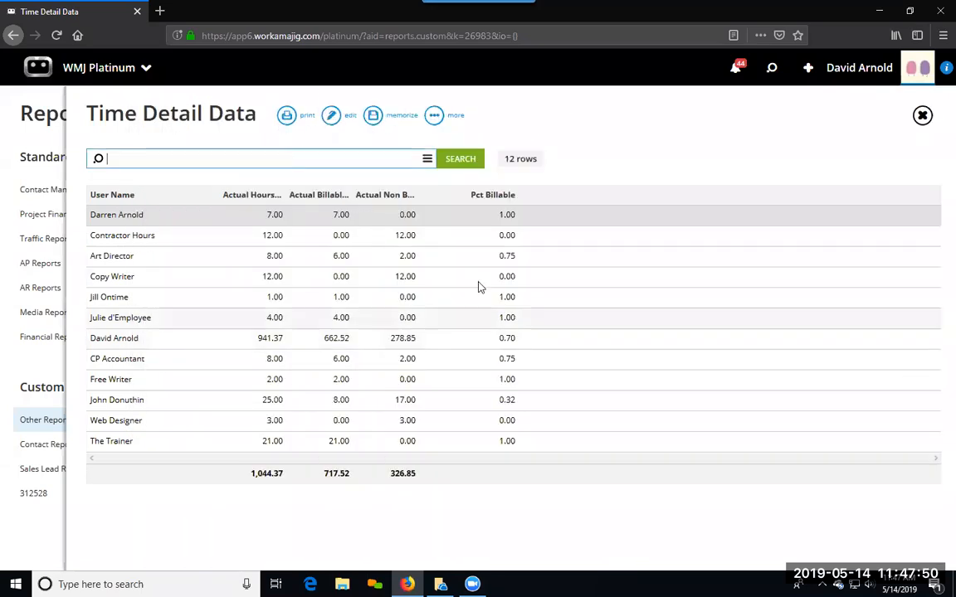
{"action": "left_click", "coordinate": [458, 158]}
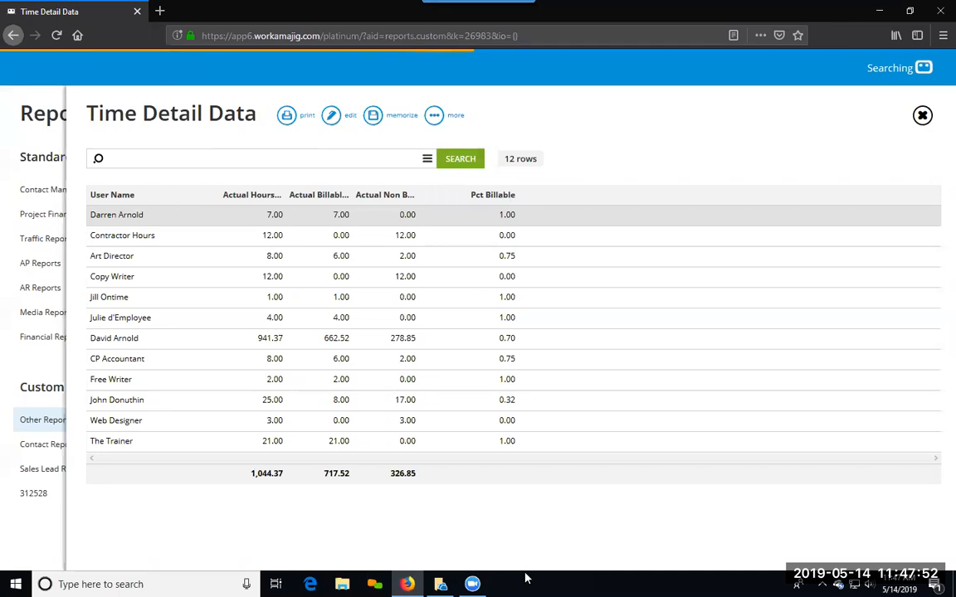
{"action": "left_click", "coordinate": [506, 218]}
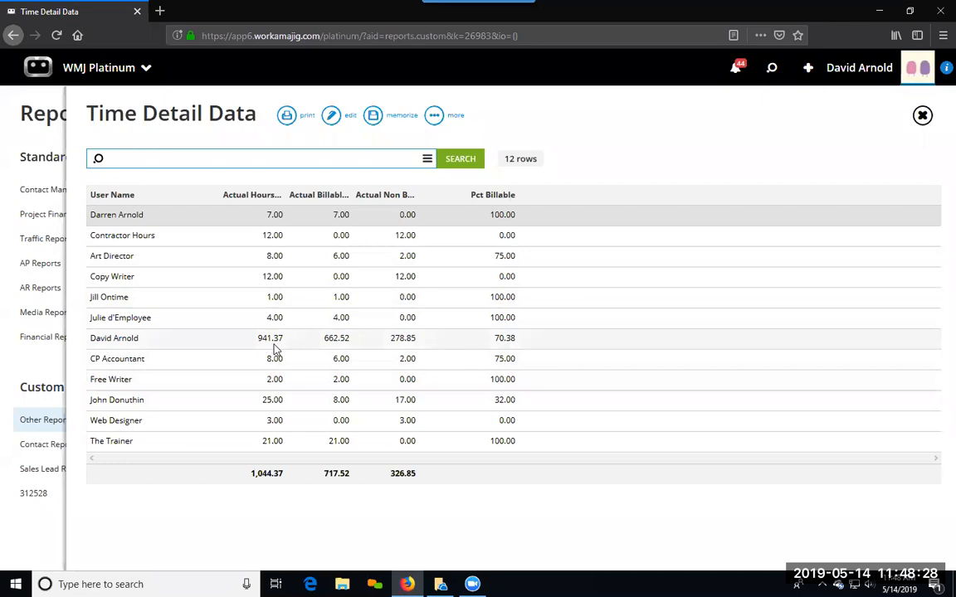
Step: Review the Pct Billable field definition and the grouping function options for Actual Hours Worked in the view layout
{"action": "left_click", "coordinate": [334, 122]}
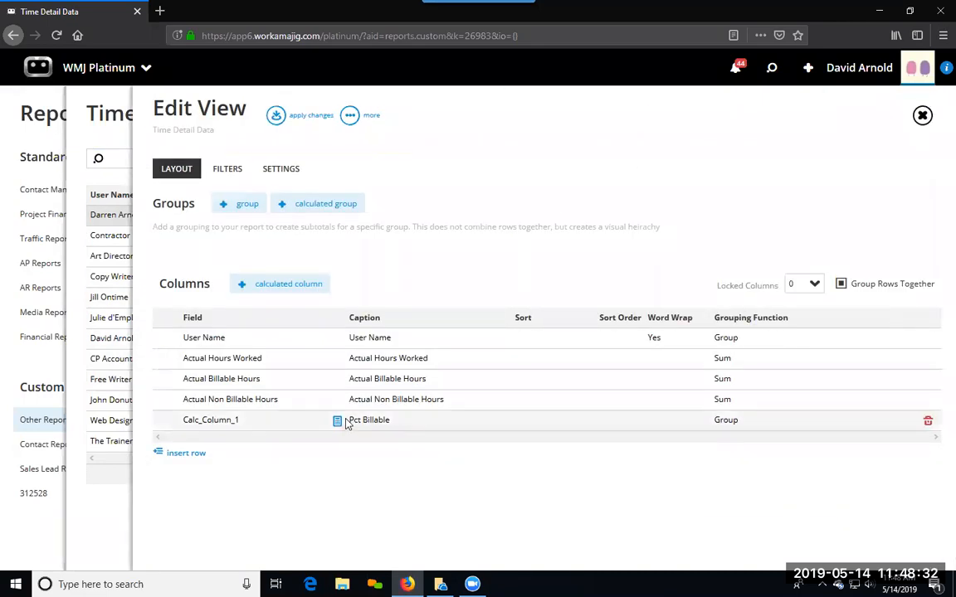
{"action": "left_click", "coordinate": [340, 422]}
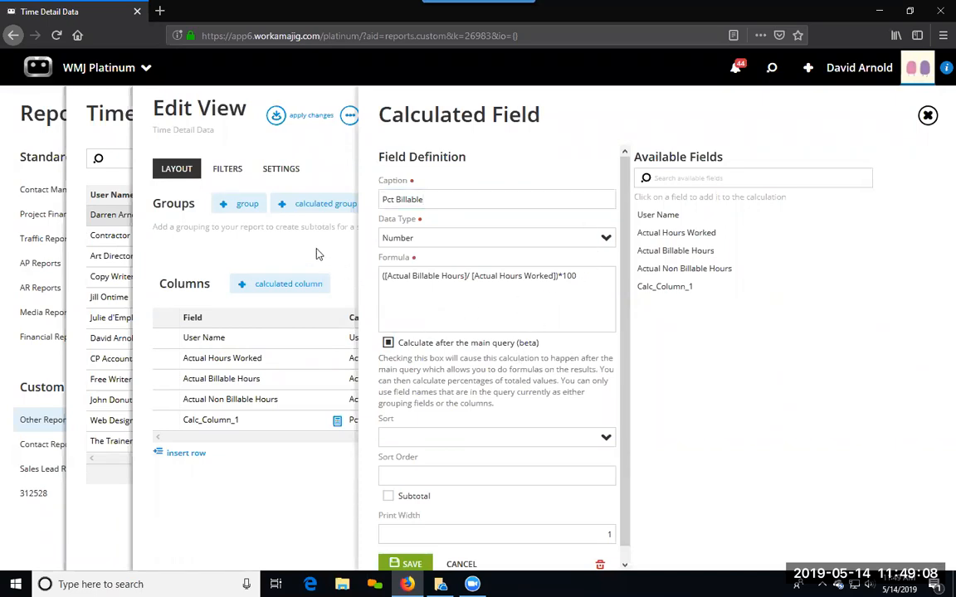
{"action": "key", "text": "Return"}
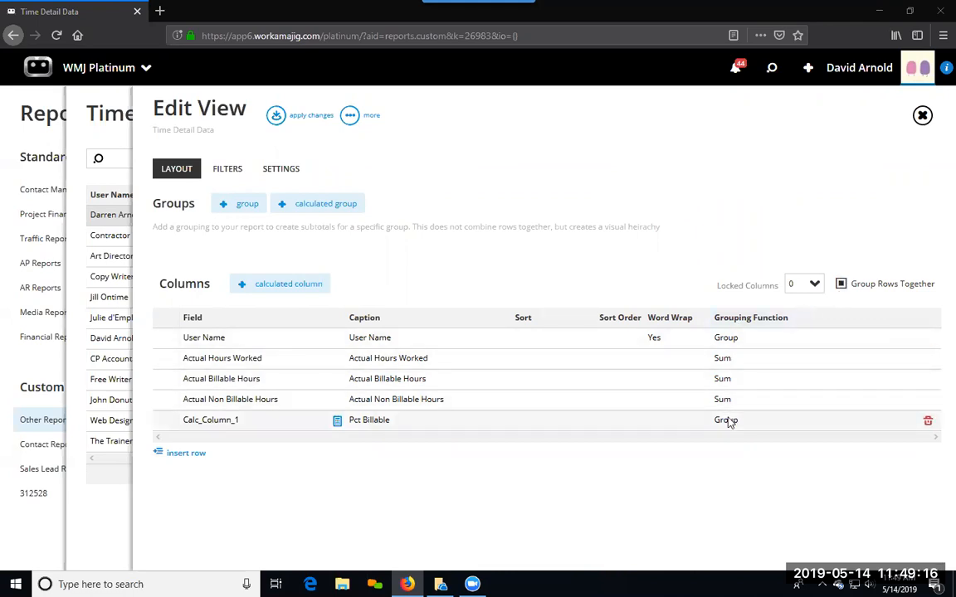
{"action": "left_click", "coordinate": [726, 358]}
{"action": "left_click", "coordinate": [804, 365]}
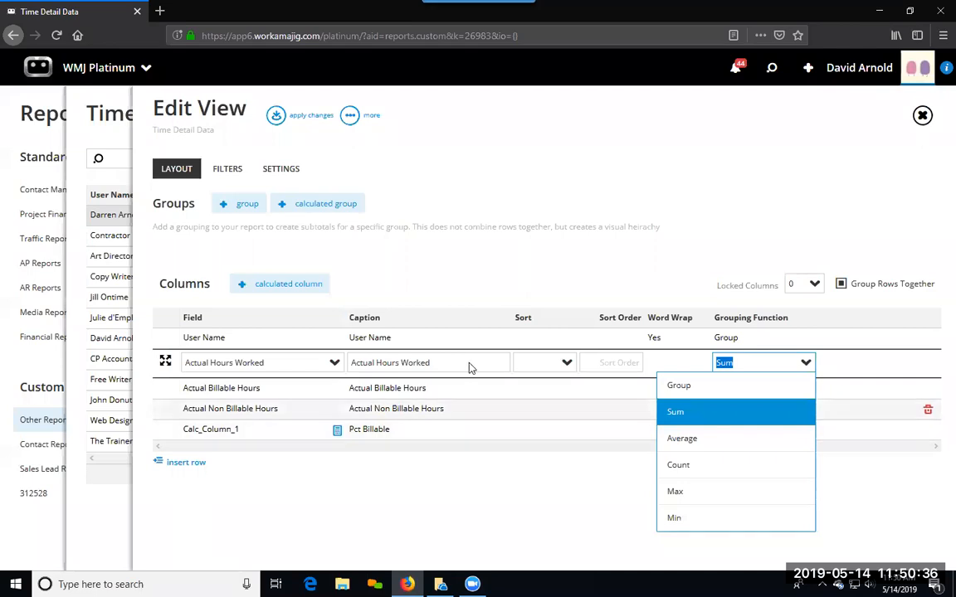
{"action": "left_click", "coordinate": [504, 205]}
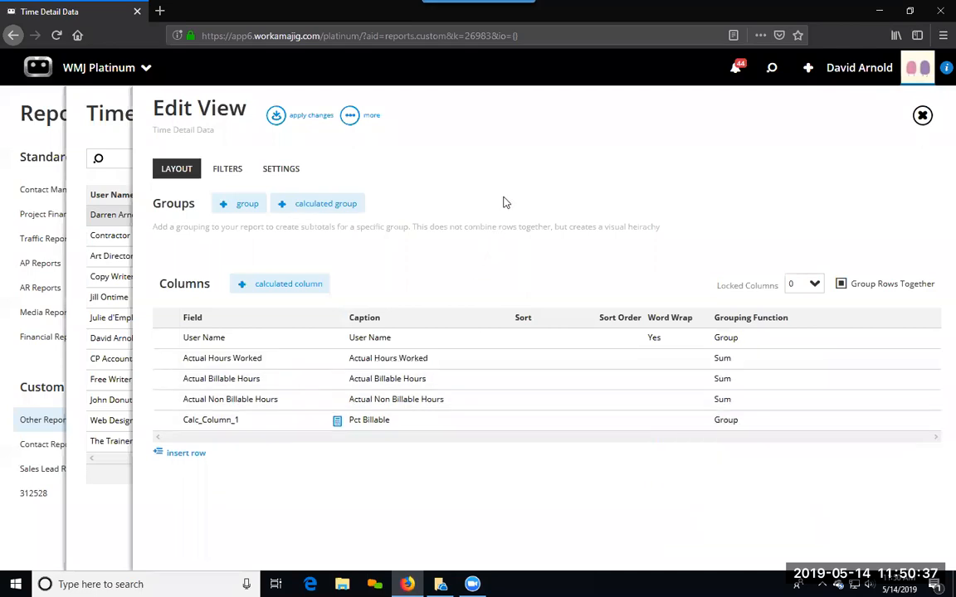
Step: Open the Pct Billable field definition and copy its entire formula
{"action": "left_click", "coordinate": [337, 423]}
{"action": "left_click", "coordinate": [580, 277]}
{"action": "left_click_drag", "start_coordinate": [577, 277], "coordinate": [381, 273]}
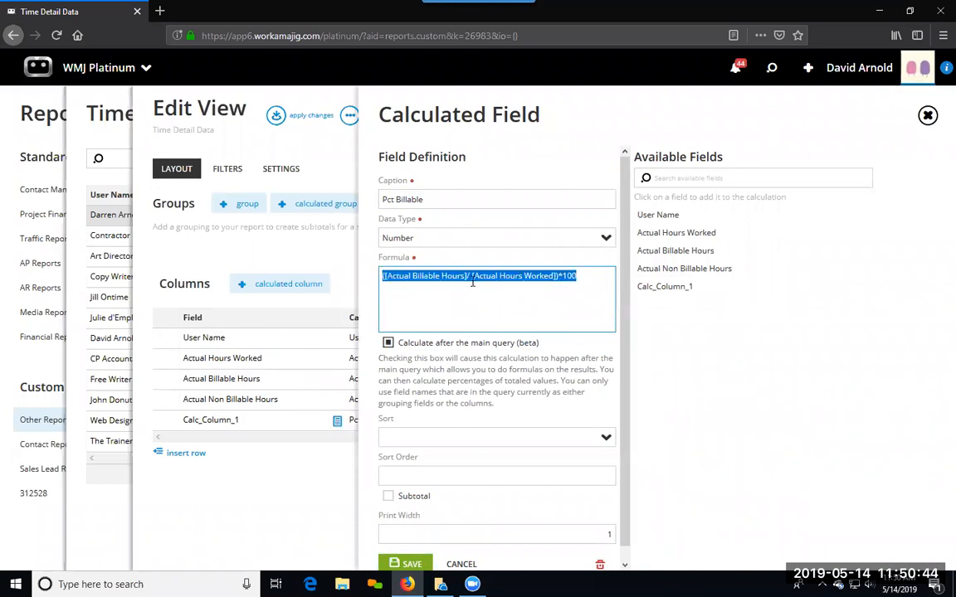
{"action": "left_click", "coordinate": [515, 299]}
{"action": "key", "text": "super"}
{"action": "key", "text": "Escape"}
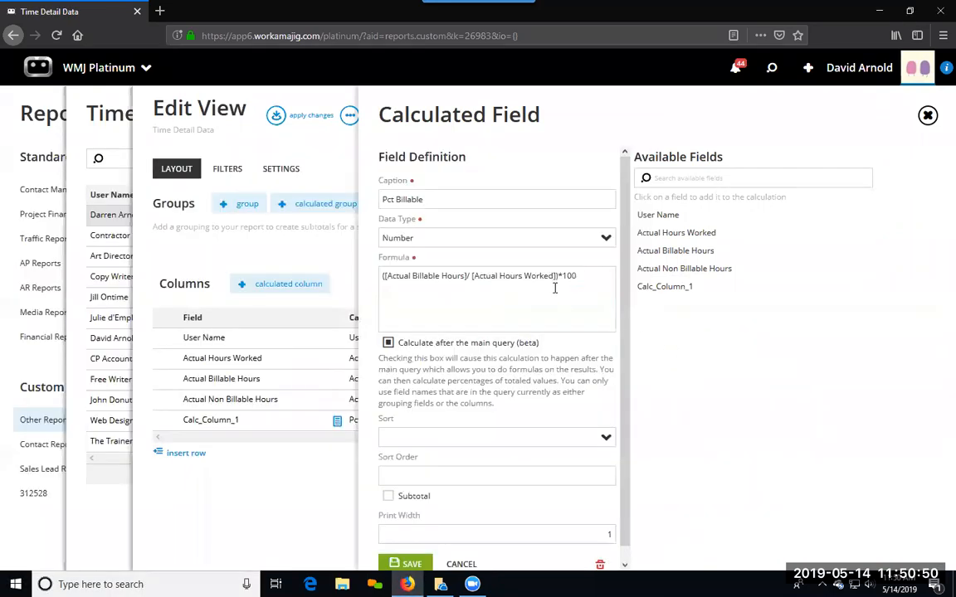
{"action": "left_click_drag", "start_coordinate": [580, 277], "coordinate": [357, 278]}
{"action": "key", "text": "ctrl+c"}
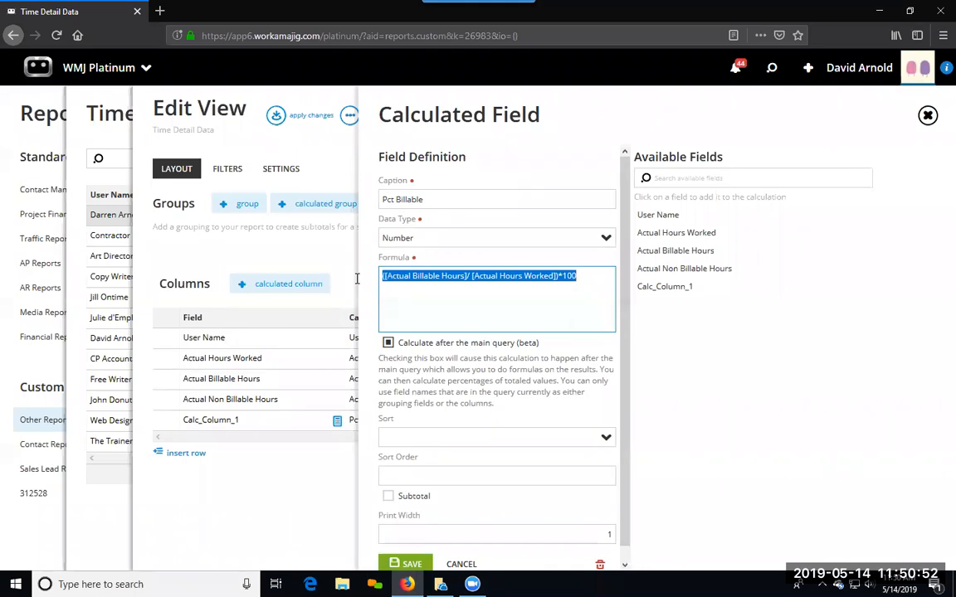
{"action": "left_click", "coordinate": [304, 512]}
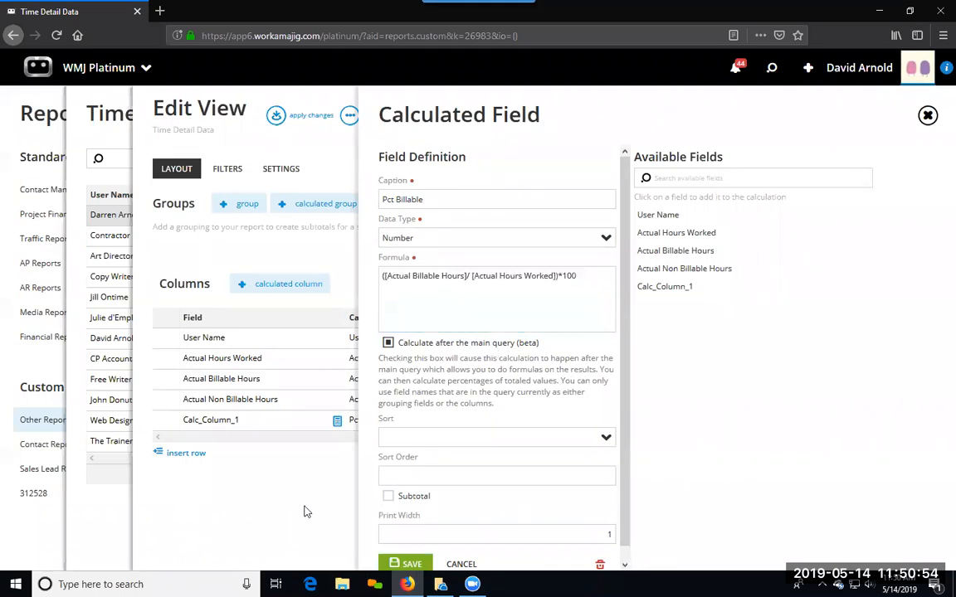
Step: Add a calculated column and paste the copied formula, changing it to ([Actual Non Billable Hours]/ [Actual Hours Worked])*100
{"action": "left_click", "coordinate": [192, 453]}
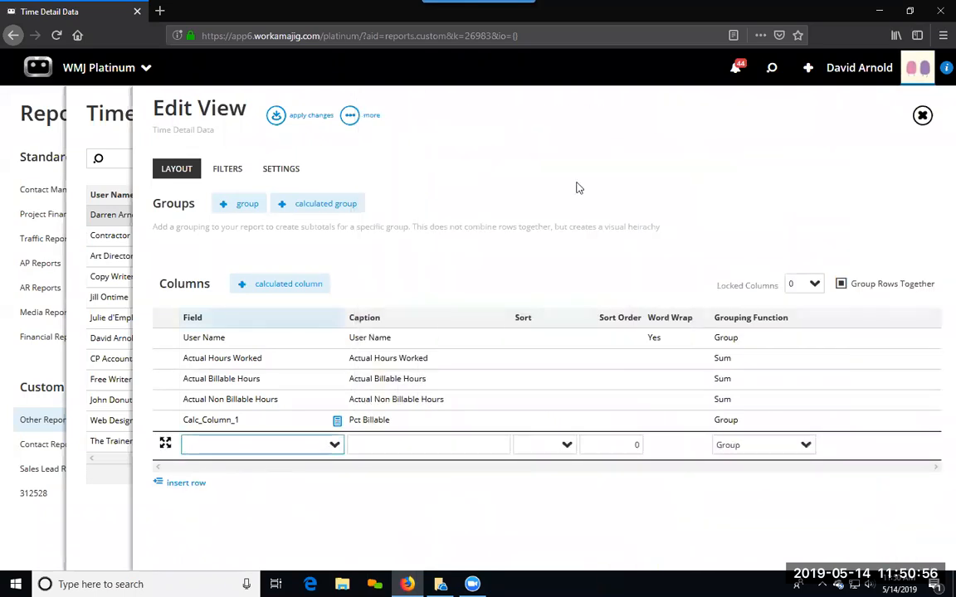
{"action": "left_click", "coordinate": [292, 284]}
{"action": "left_click", "coordinate": [390, 278]}
{"action": "key", "text": "ctrl+v"}
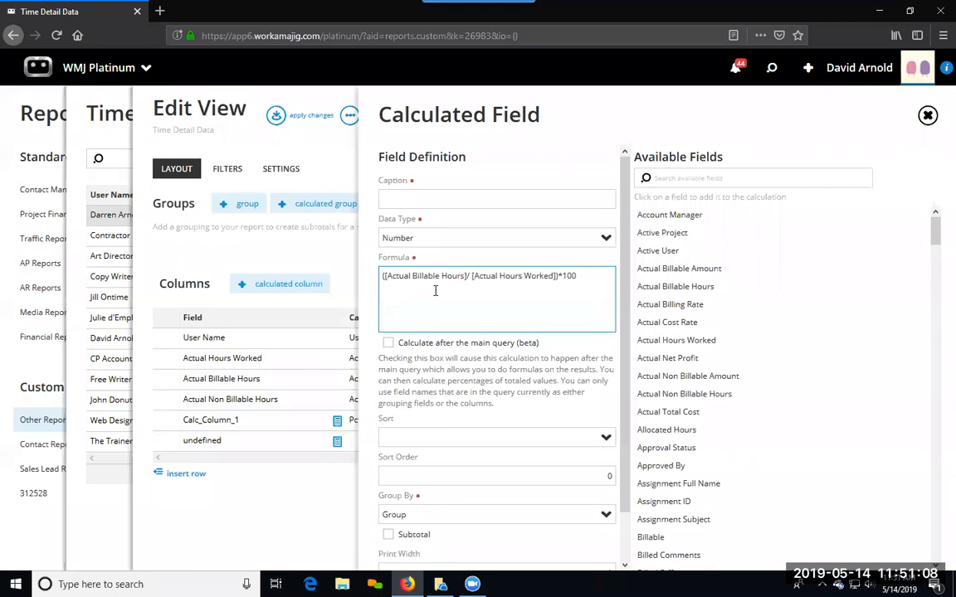
{"action": "type", "text": "Non"}
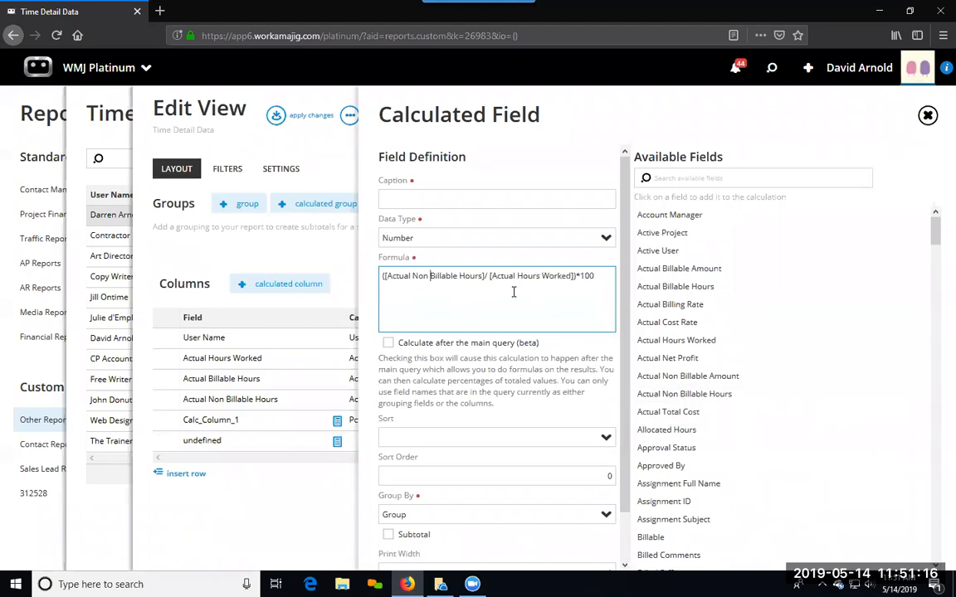
Step: Caption the new field Non Bill Pct, set it to calculate after the main query without a subtotal, and save it
{"action": "left_click", "coordinate": [431, 200]}
{"action": "type", "text": "Non Bill Pct"}
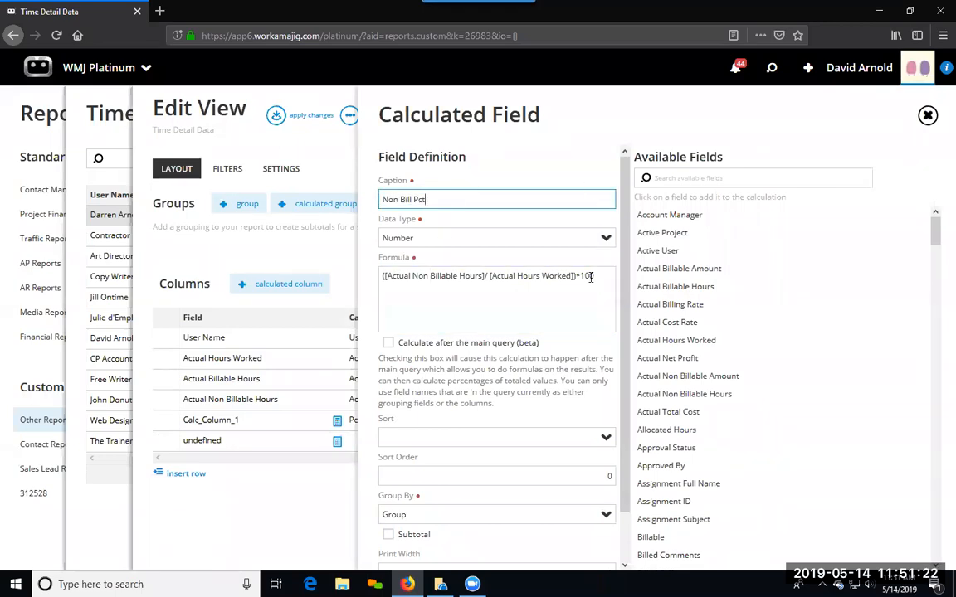
{"action": "scroll", "coordinate": [581, 348], "scroll_direction": "down", "scroll_amount": 2}
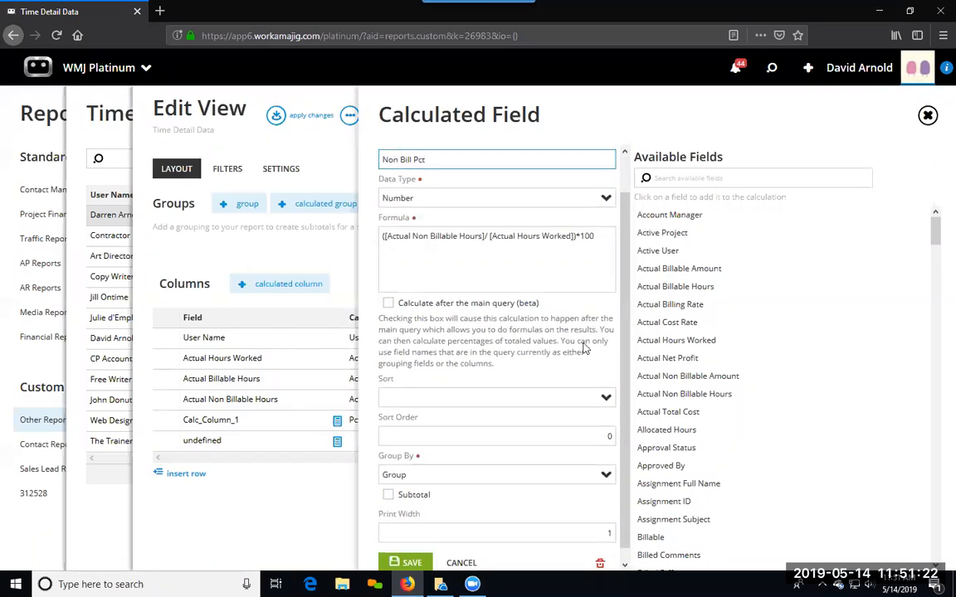
{"action": "left_click", "coordinate": [389, 292]}
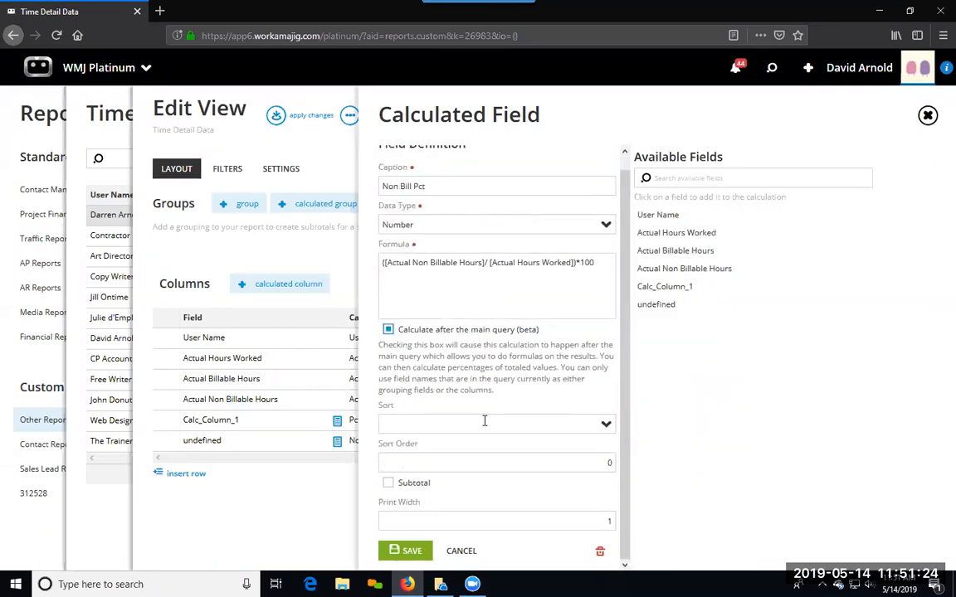
{"action": "left_click", "coordinate": [388, 484]}
{"action": "left_click", "coordinate": [386, 484]}
{"action": "left_click", "coordinate": [405, 551]}
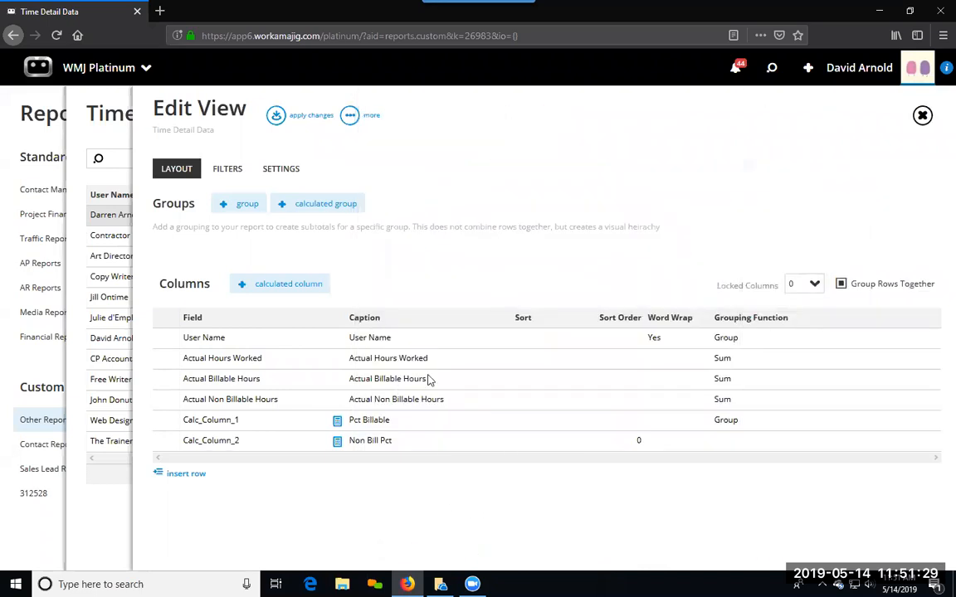
Step: Rerun the report with the Non Bill Pct column applied and open the memorize option
{"action": "left_click", "coordinate": [276, 116]}
{"action": "left_click", "coordinate": [470, 162]}
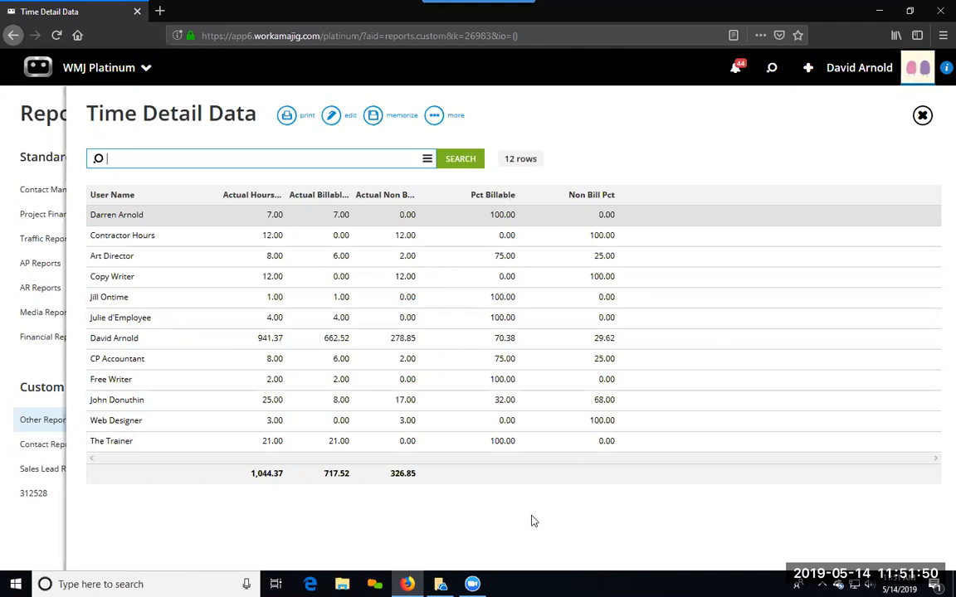
{"action": "left_click", "coordinate": [373, 117]}
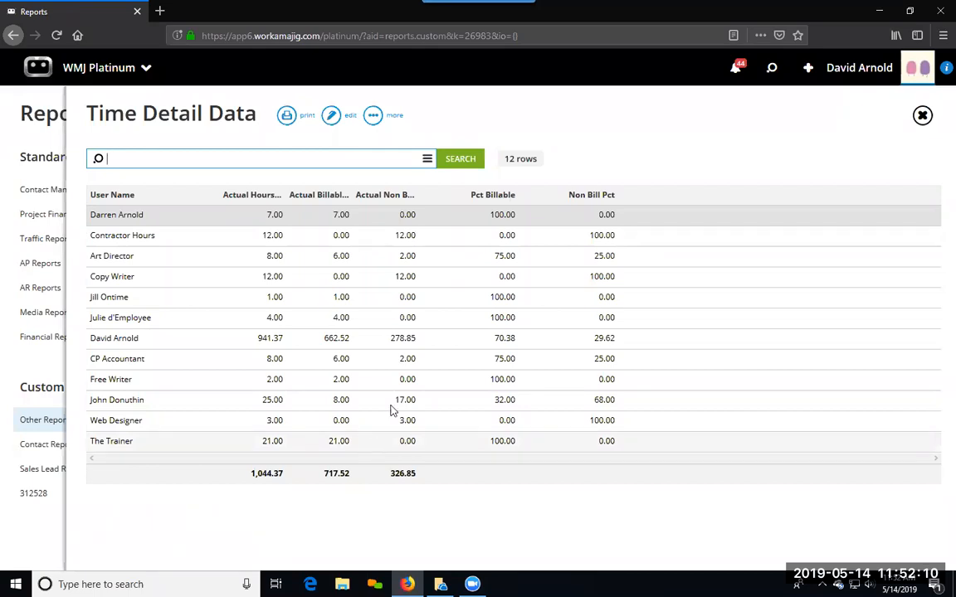
Step: Add a calculated column to the view, search the available fields for project, and insert Project Number into the formula
{"action": "left_click", "coordinate": [330, 117]}
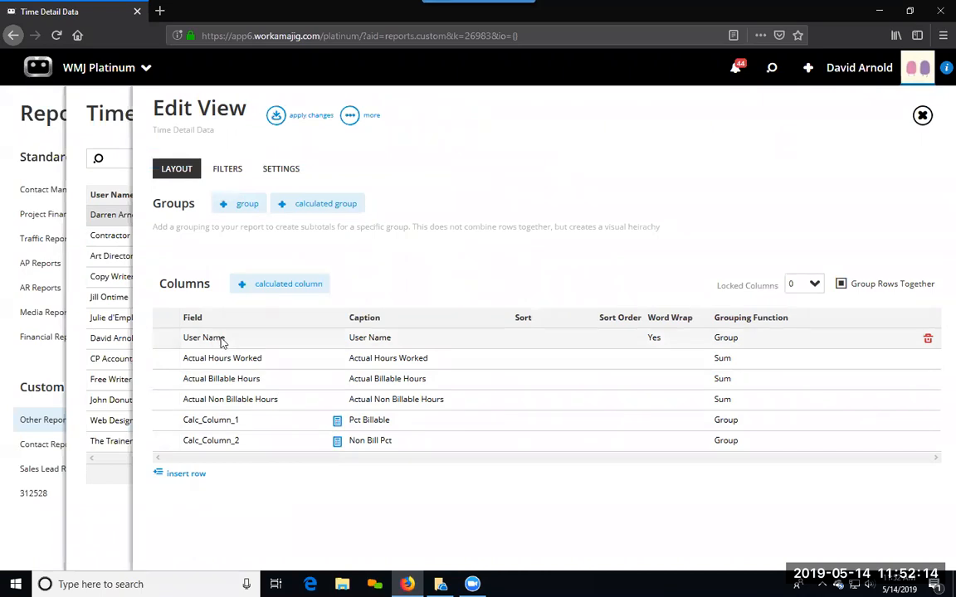
{"action": "left_click", "coordinate": [286, 284]}
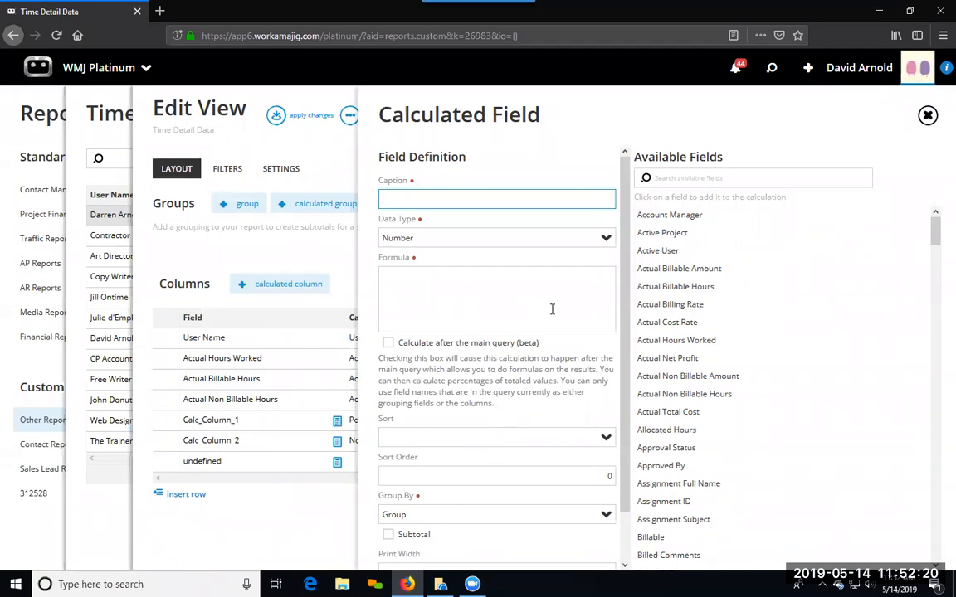
{"action": "scroll", "coordinate": [653, 444], "scroll_direction": "down", "scroll_amount": 6}
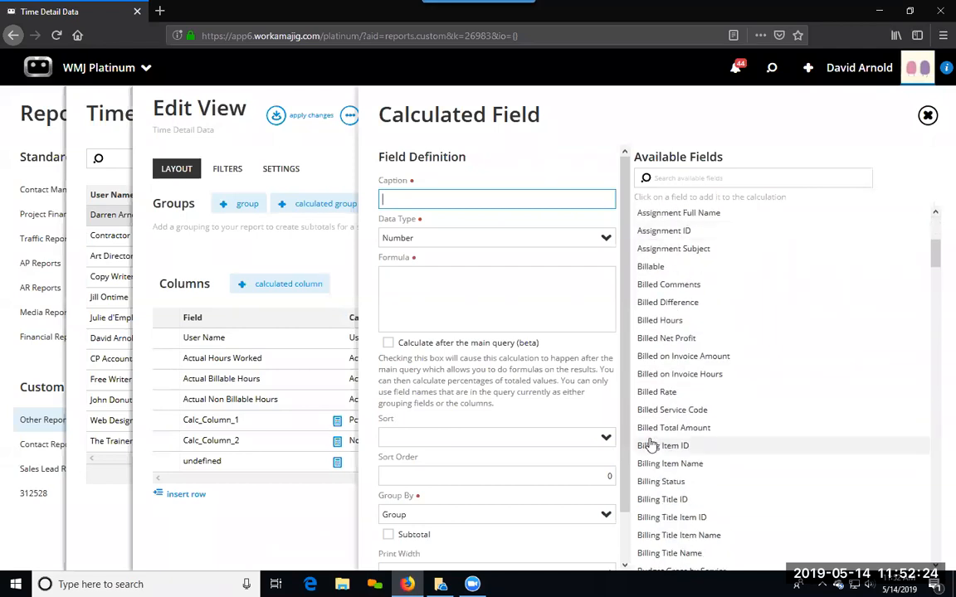
{"action": "scroll", "coordinate": [653, 445], "scroll_direction": "down", "scroll_amount": 20}
{"action": "scroll", "coordinate": [653, 448], "scroll_direction": "down", "scroll_amount": 15}
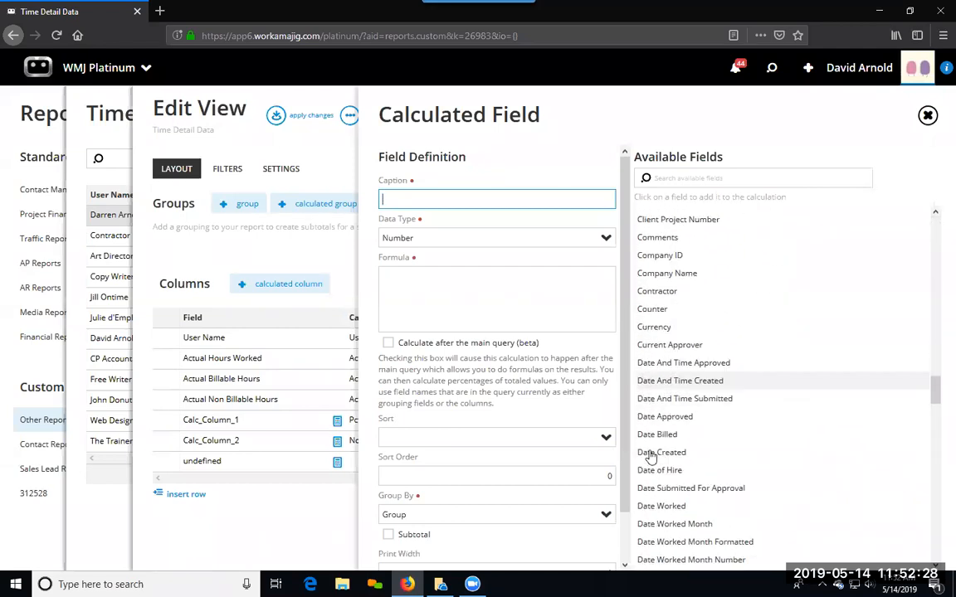
{"action": "scroll", "coordinate": [651, 456], "scroll_direction": "down", "scroll_amount": 5}
{"action": "left_click", "coordinate": [699, 178]}
{"action": "left_click", "coordinate": [855, 150]}
{"action": "left_click", "coordinate": [747, 179]}
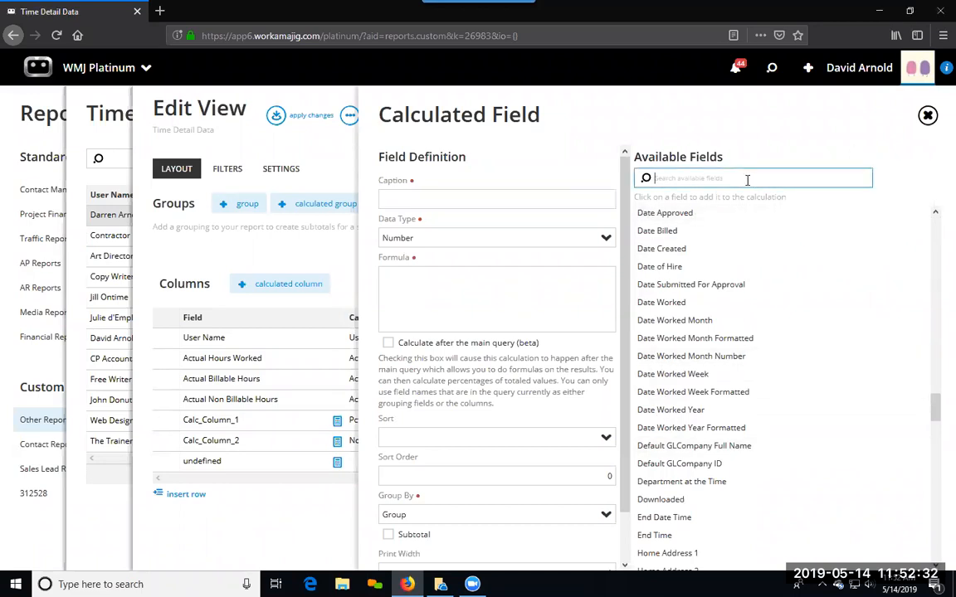
{"action": "type", "text": "project"}
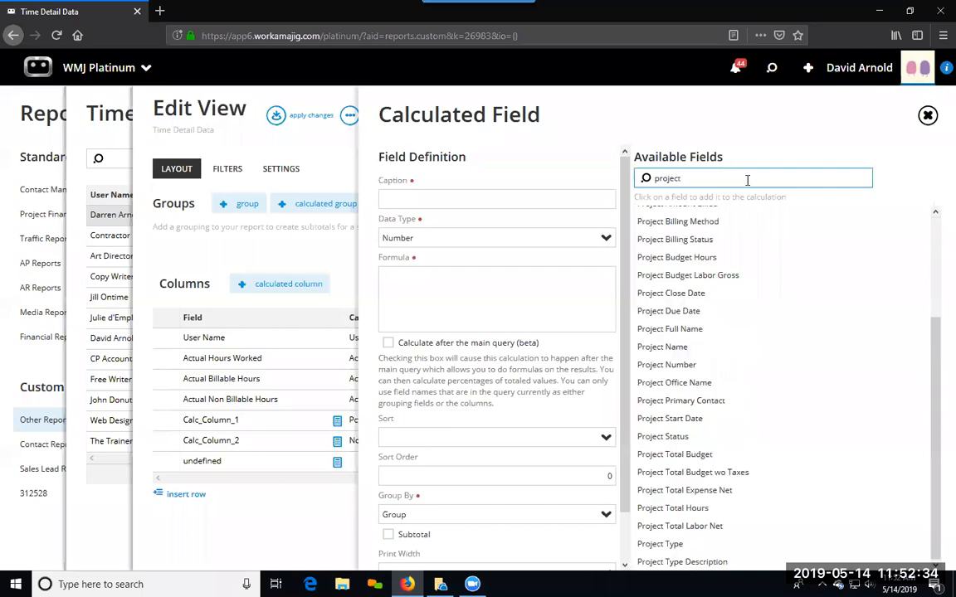
{"action": "left_click", "coordinate": [688, 367]}
Step: Complete the new column's formula as [Project Number] + # - # + [Project Status]
{"action": "left_click", "coordinate": [455, 280]}
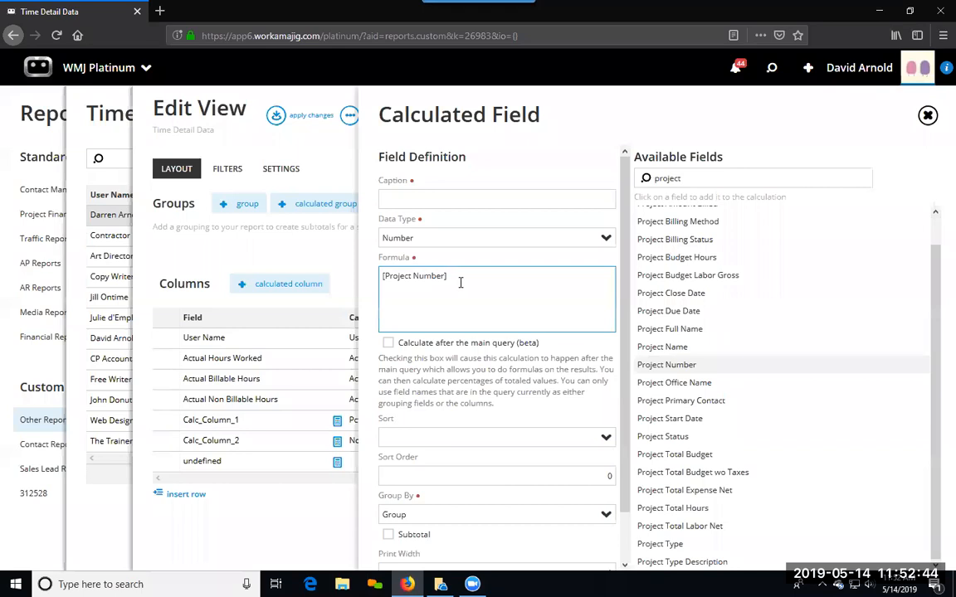
{"action": "type", "text": "+ ## +"}
{"action": "left_click", "coordinate": [680, 437]}
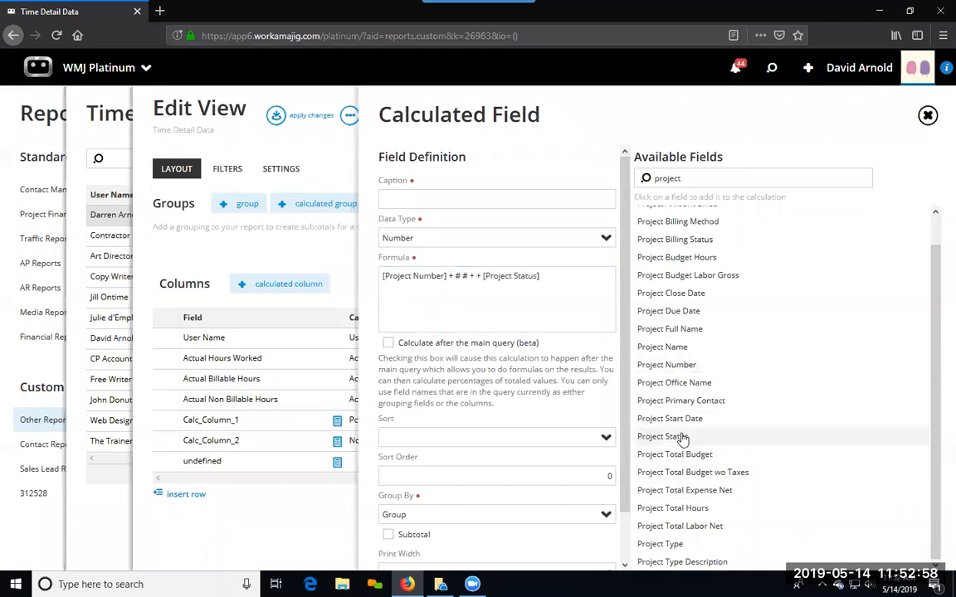
{"action": "left_click", "coordinate": [479, 278]}
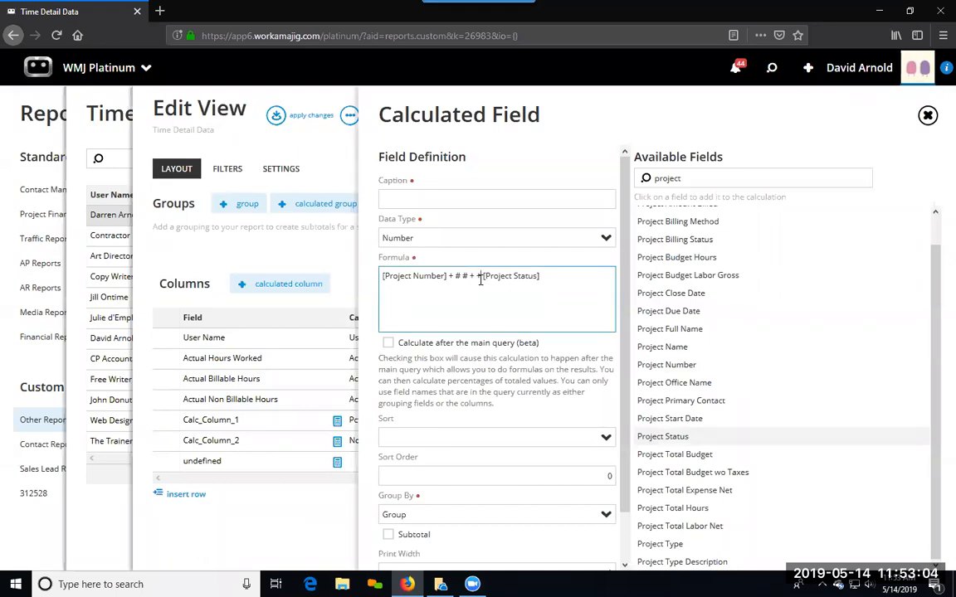
{"action": "key", "text": "BackSpace"}
{"action": "left_click", "coordinate": [460, 281]}
{"action": "type", "text": "-"}
{"action": "key", "text": "Left"}
Step: Caption the calculated field PN with data type Text, save it, and rerun the report with the column applied
{"action": "left_click", "coordinate": [423, 200]}
{"action": "type", "text": "P"}
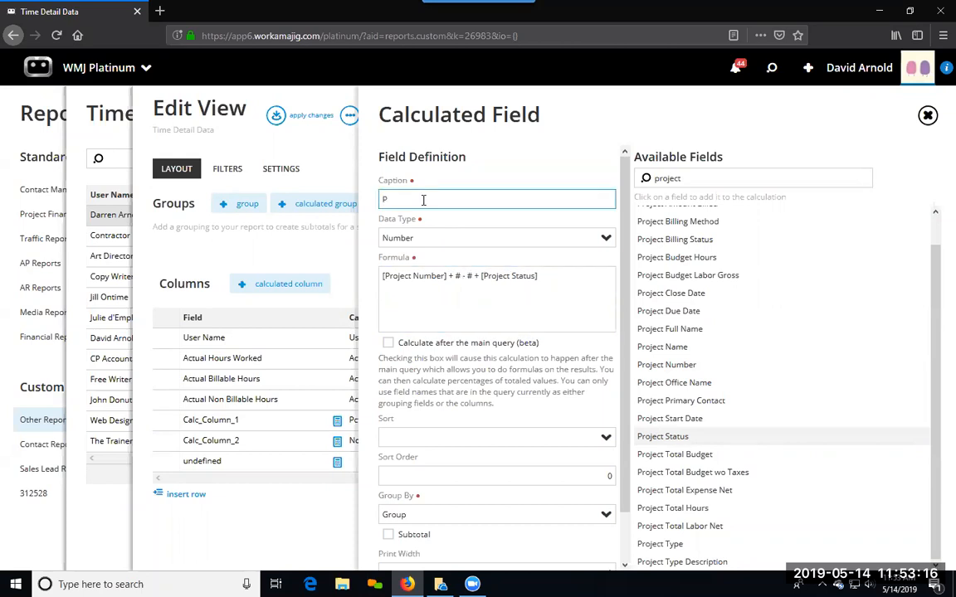
{"action": "type", "text": "N"}
{"action": "left_click", "coordinate": [574, 241]}
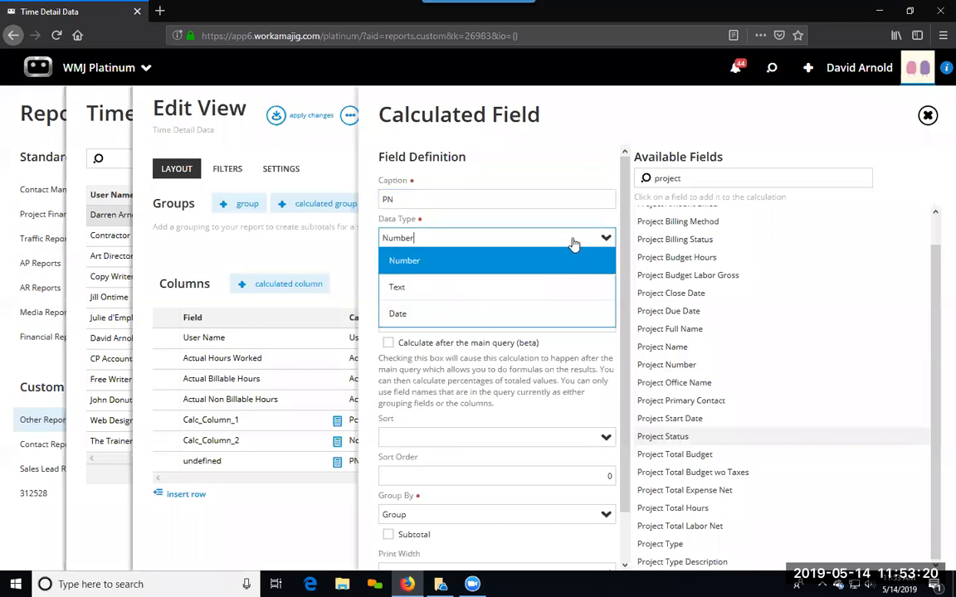
{"action": "left_click", "coordinate": [425, 284]}
{"action": "scroll", "coordinate": [483, 406], "scroll_direction": "down", "scroll_amount": 1}
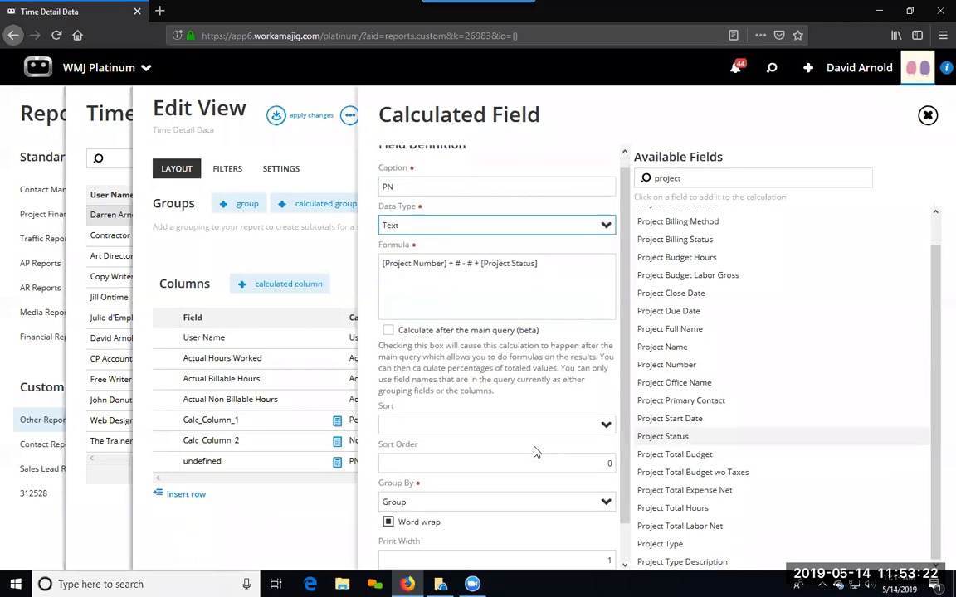
{"action": "left_click", "coordinate": [407, 551]}
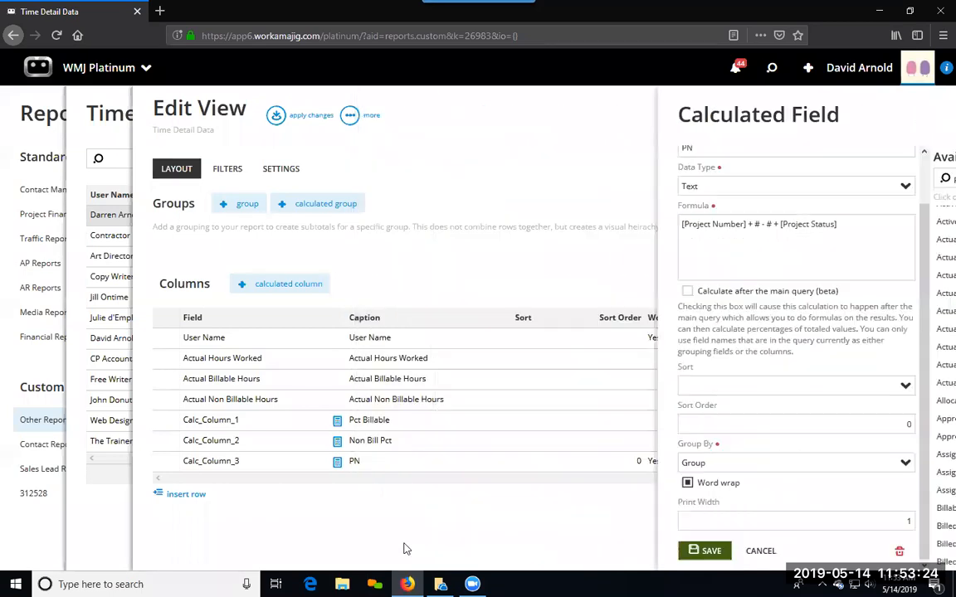
{"action": "left_click", "coordinate": [277, 118]}
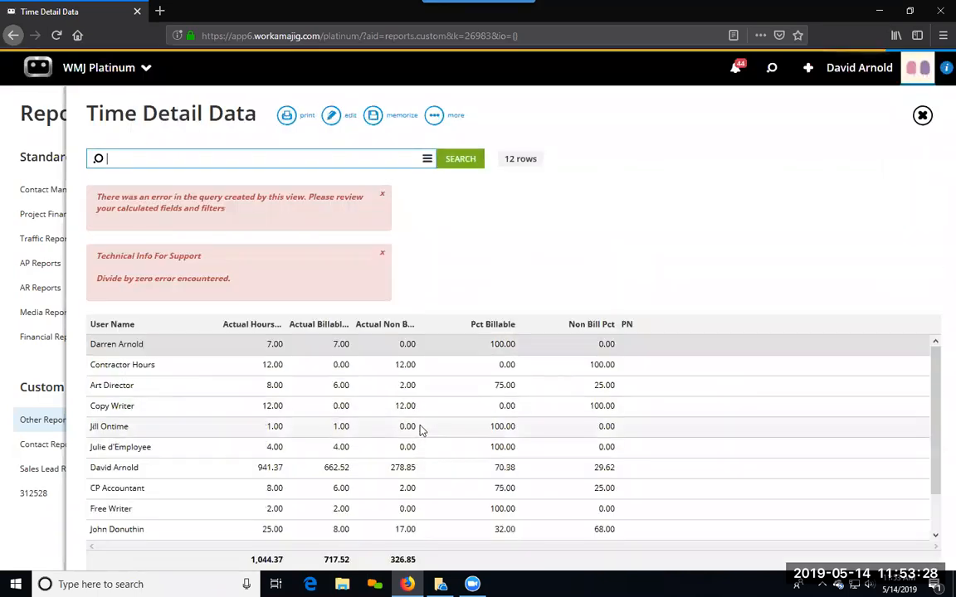
{"action": "scroll", "coordinate": [689, 369], "scroll_direction": "down", "scroll_amount": 2}
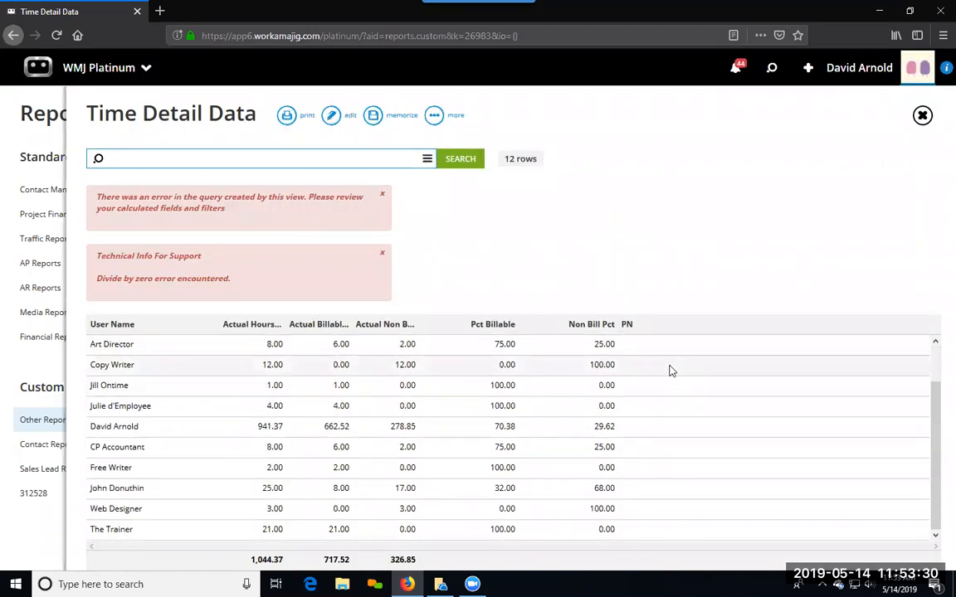
Step: Reopen the report layout's Pct Billable field definition and start its formula with case when isnull( before the existing calculation
{"action": "left_click", "coordinate": [331, 117]}
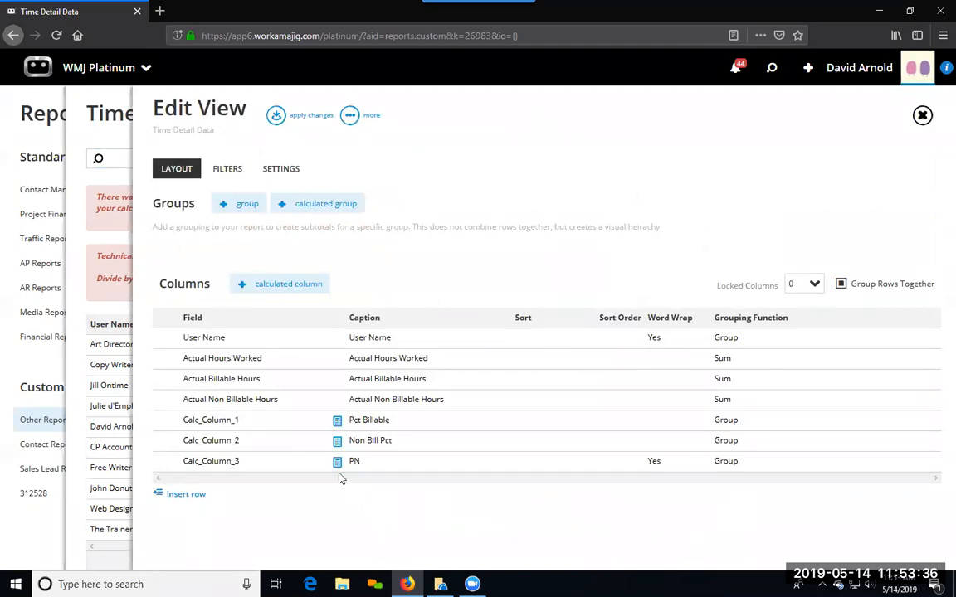
{"action": "left_click", "coordinate": [337, 422]}
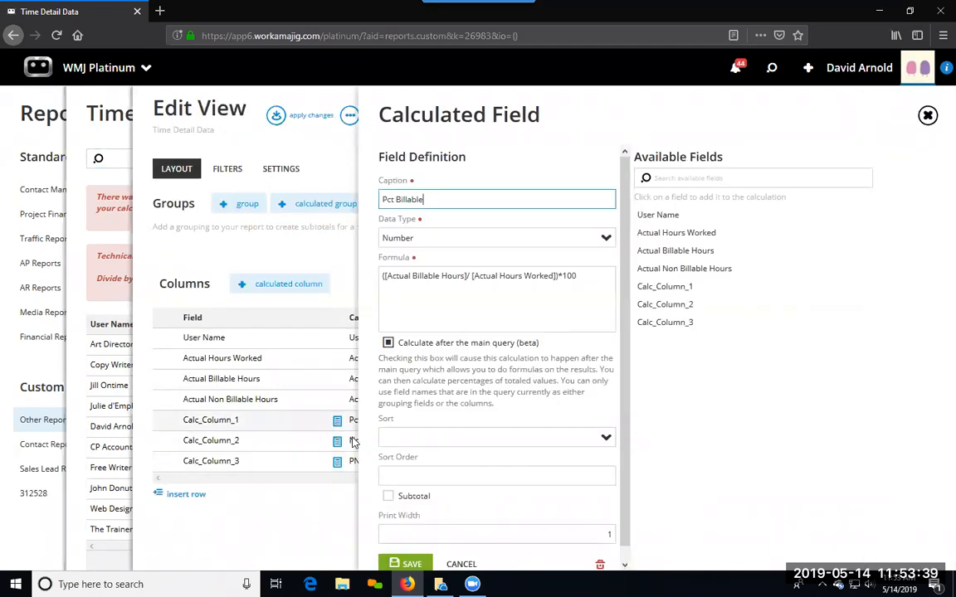
{"action": "left_click", "coordinate": [380, 276]}
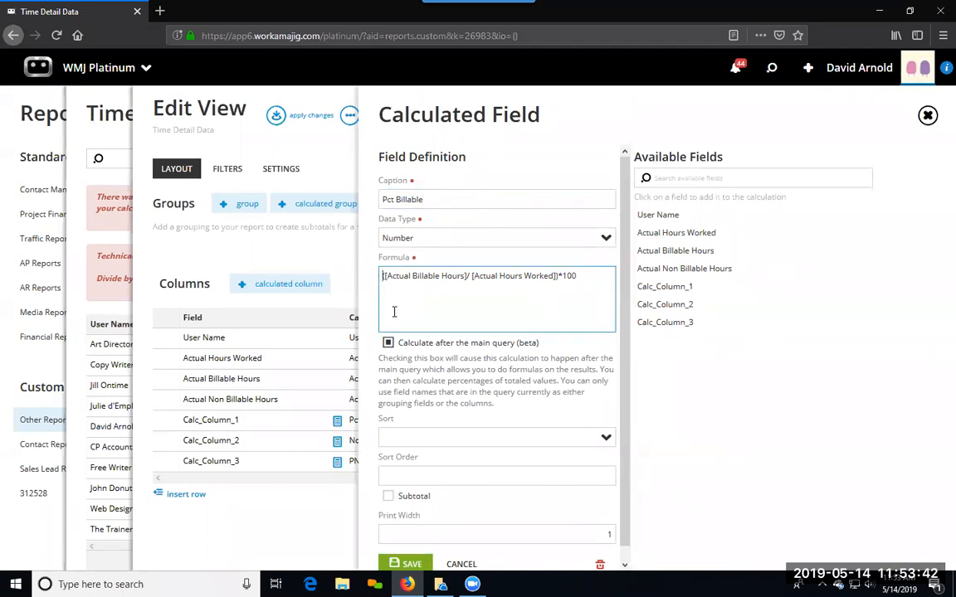
{"action": "type", "text": "case when"}
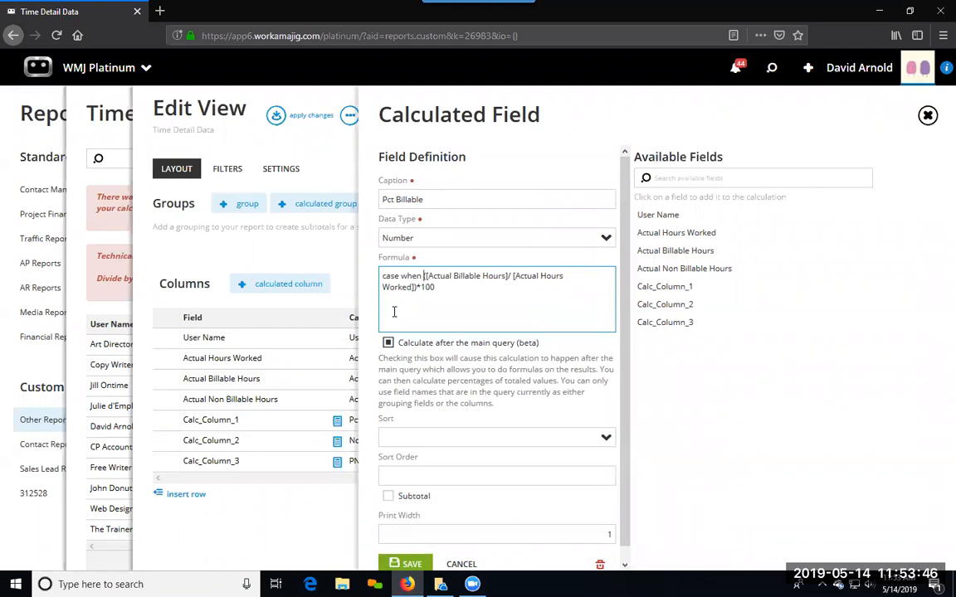
{"action": "type", "text": " isnu"}
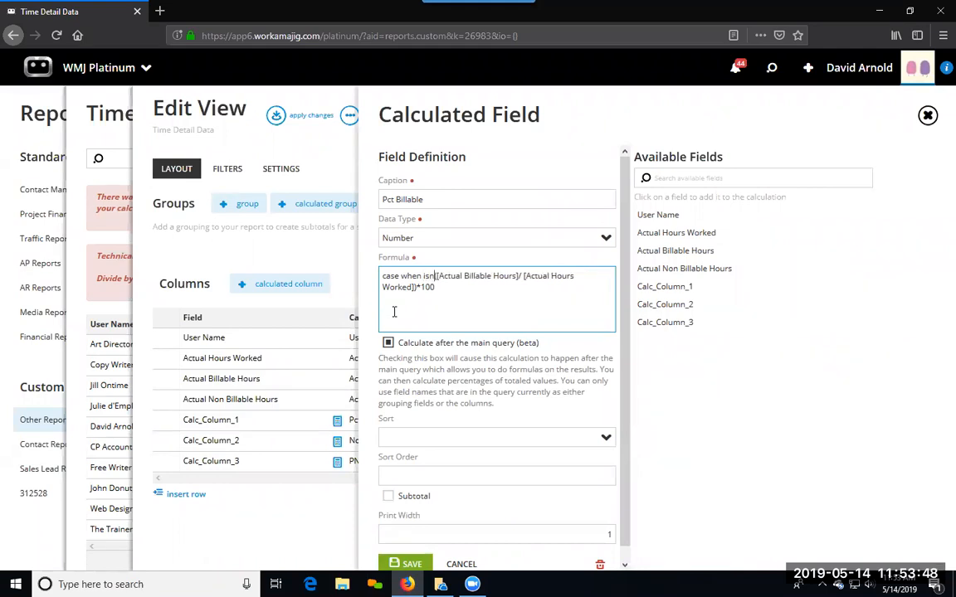
{"action": "type", "text": "ll"}
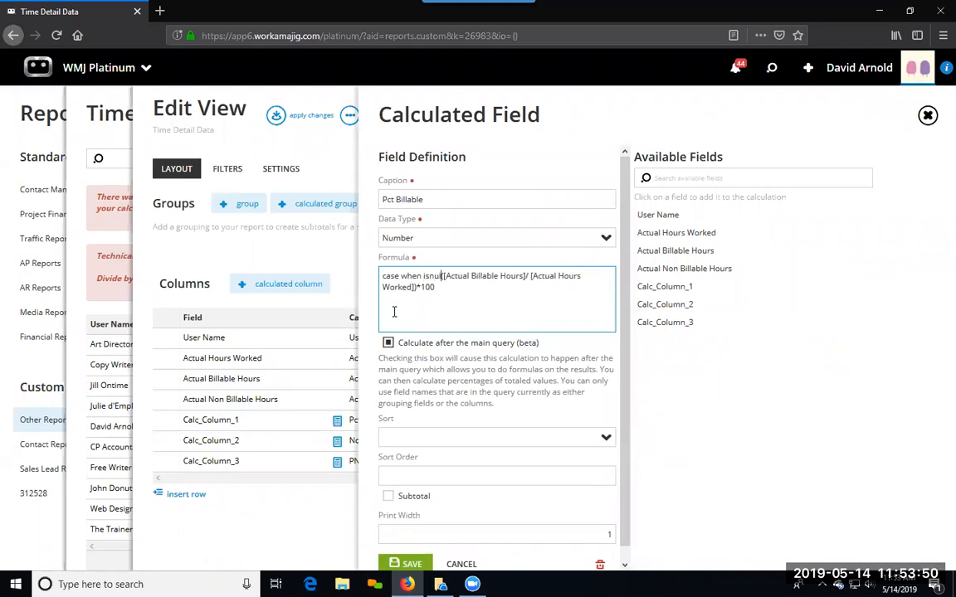
{"action": "type", "text": "(Ac"}
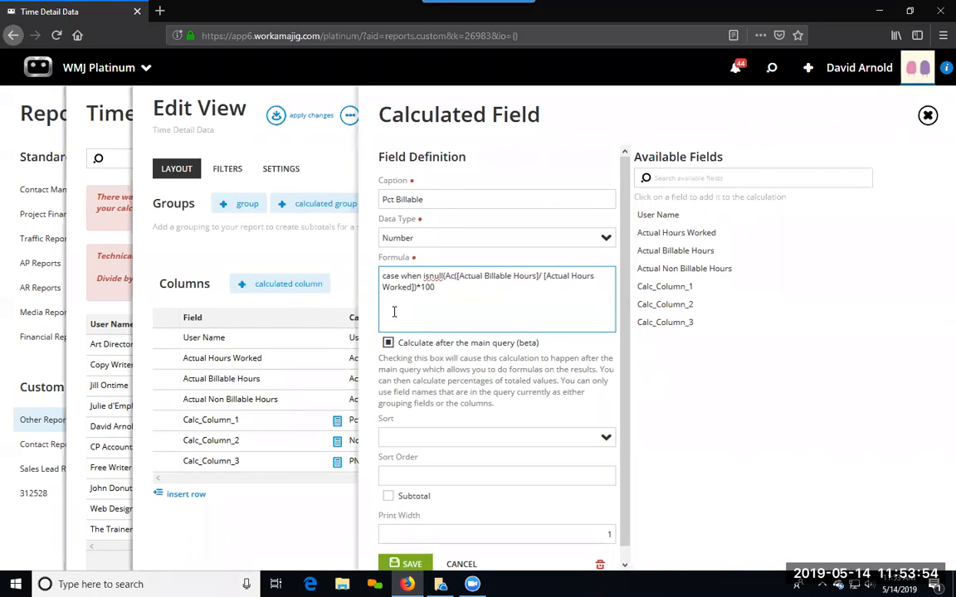
{"action": "type", "text": "[Actya"}
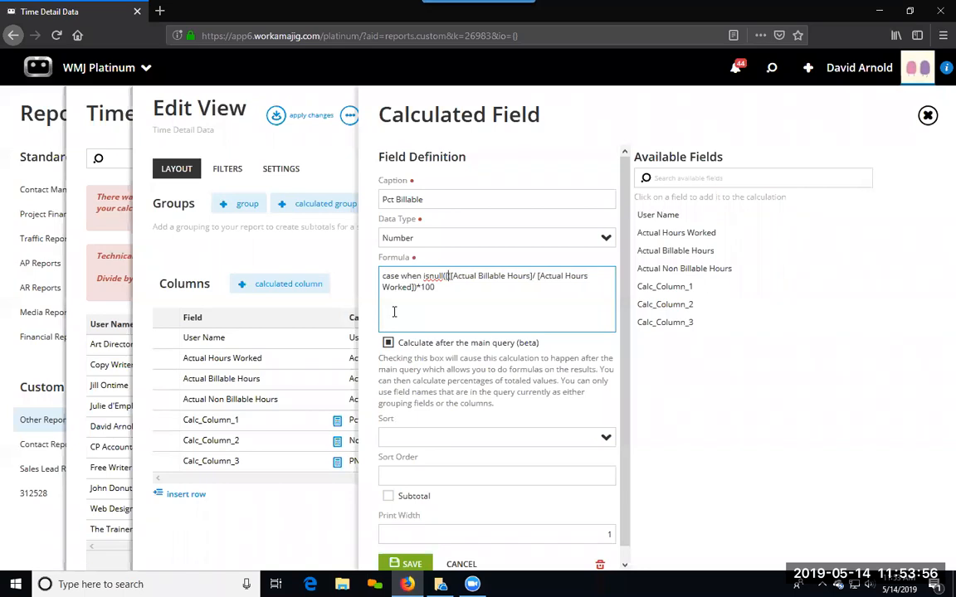
Step: Enter [Actual Hours Worked] as the first argument of isnull in the Pct Billable formula
{"action": "key", "text": "BackSpace"}
{"action": "key", "text": "BackSpace"}
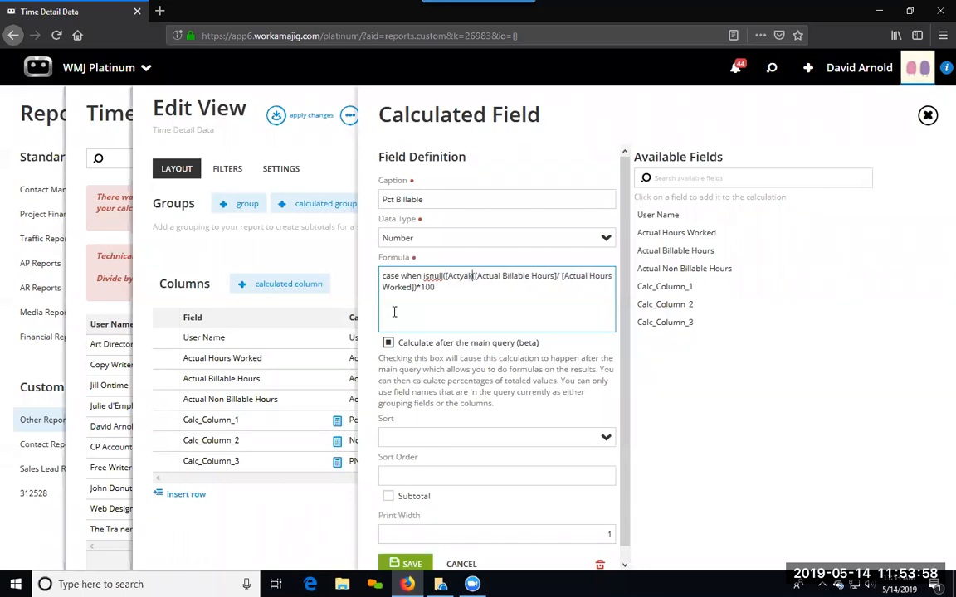
{"action": "type", "text": "ual Hours Worke"}
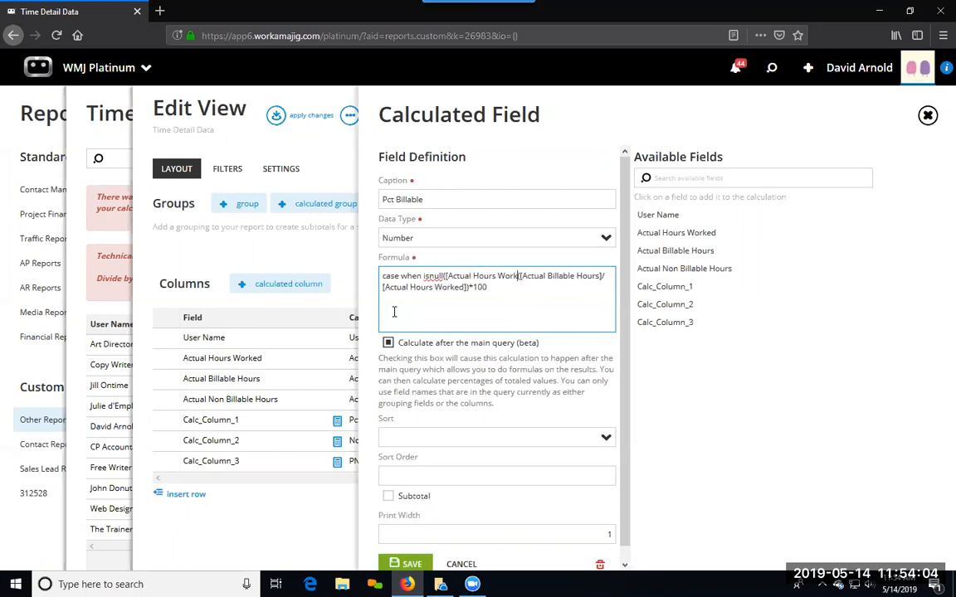
{"action": "type", "text": "d"}
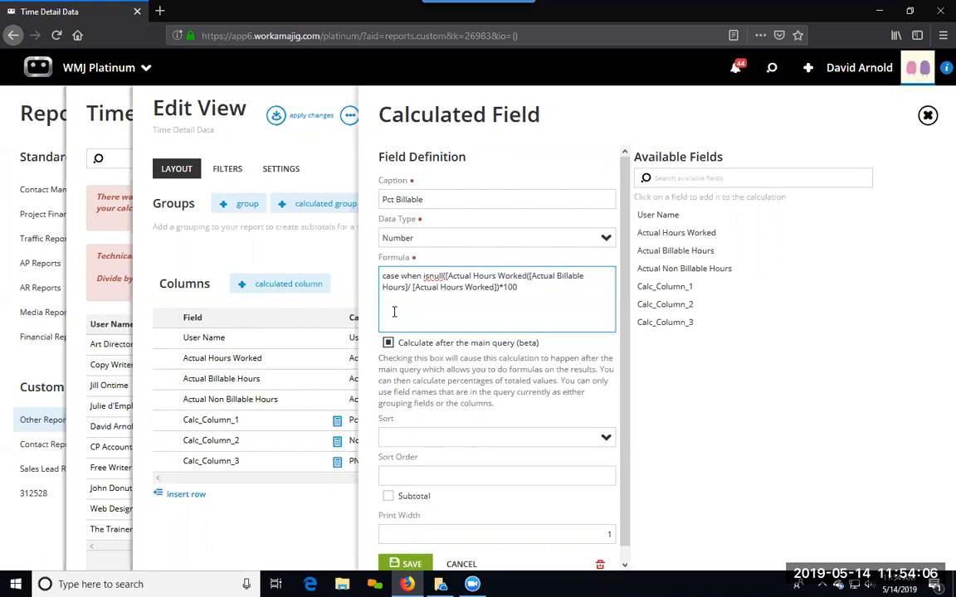
{"action": "type", "text": "],0) = 0 then 0 e"}
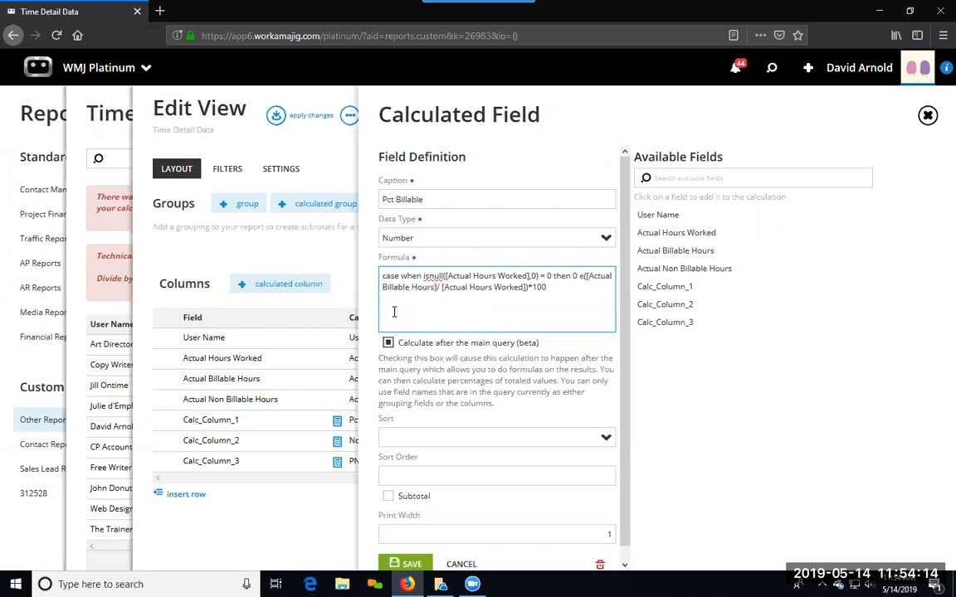
{"action": "type", "text": "lse"}
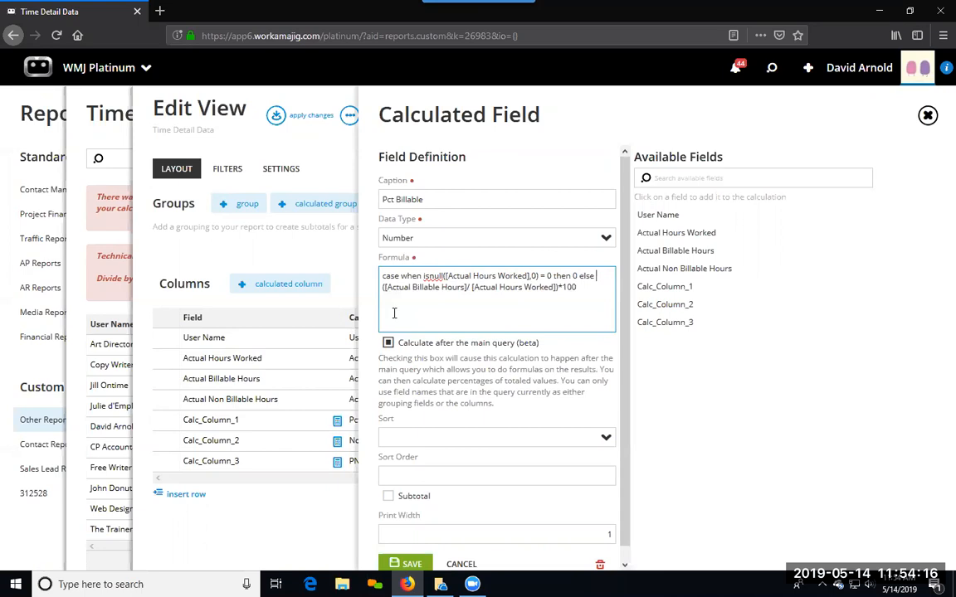
Step: Complete the condition with ,0) = 0 then 0 else before the existing calculation, append end after *100, and save the field
{"action": "left_click", "coordinate": [584, 288]}
{"action": "type", "text": "end"}
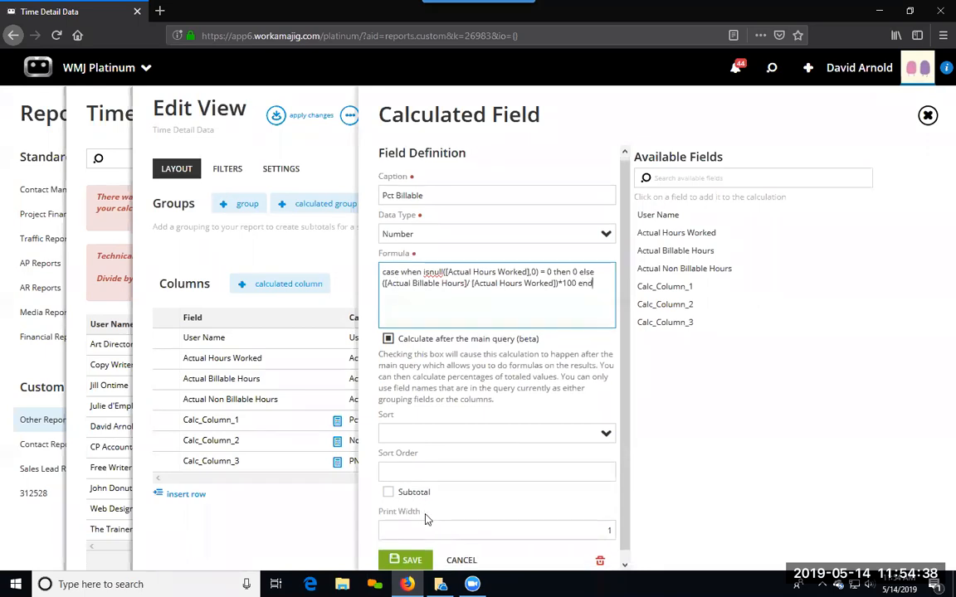
{"action": "scroll", "coordinate": [390, 481], "scroll_direction": "down", "scroll_amount": 1}
{"action": "left_click", "coordinate": [404, 550]}
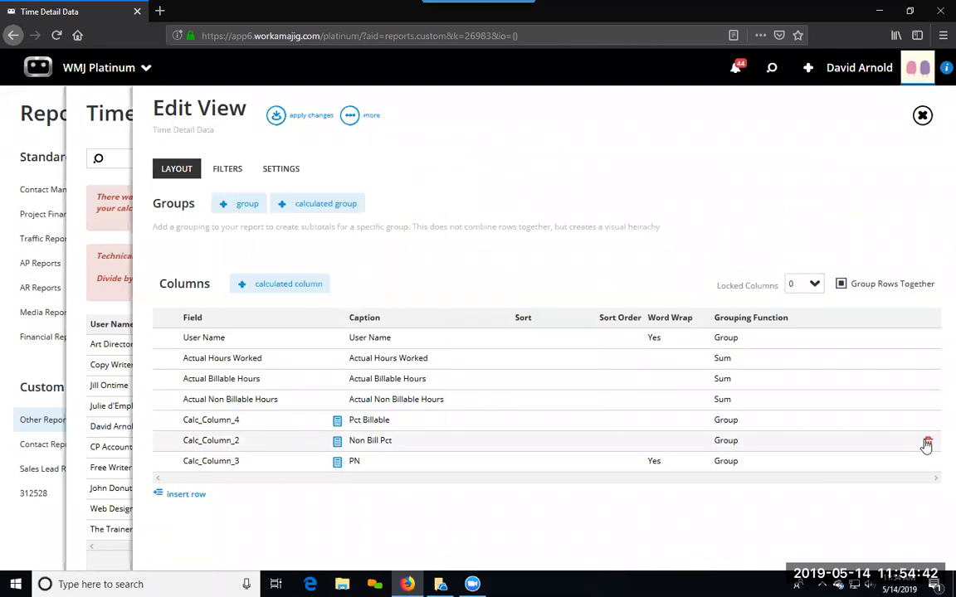
Step: Delete the Non Bill Pct column and rerun the report with the changes applied
{"action": "left_click", "coordinate": [927, 443]}
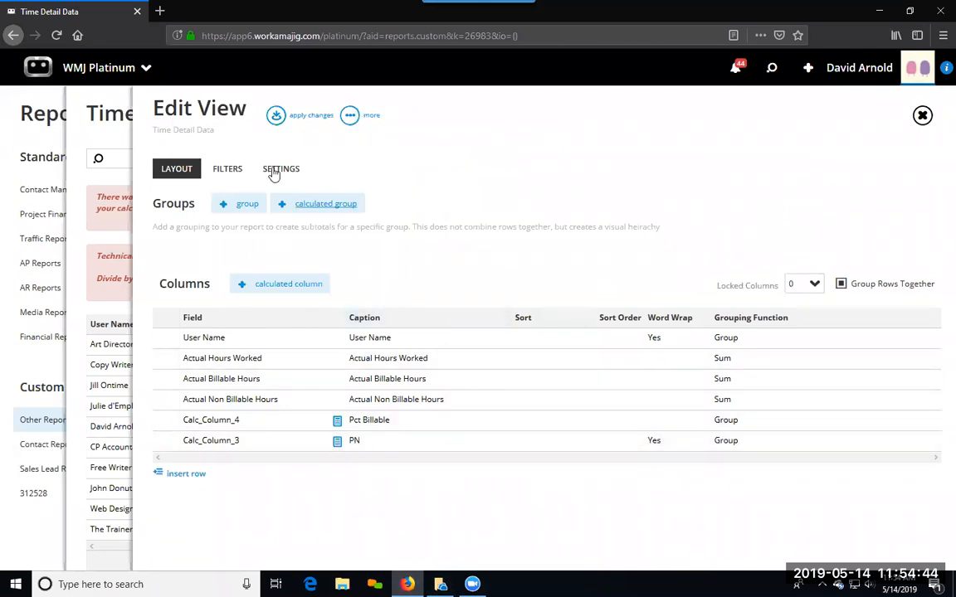
{"action": "left_click", "coordinate": [276, 115]}
{"action": "left_click", "coordinate": [458, 160]}
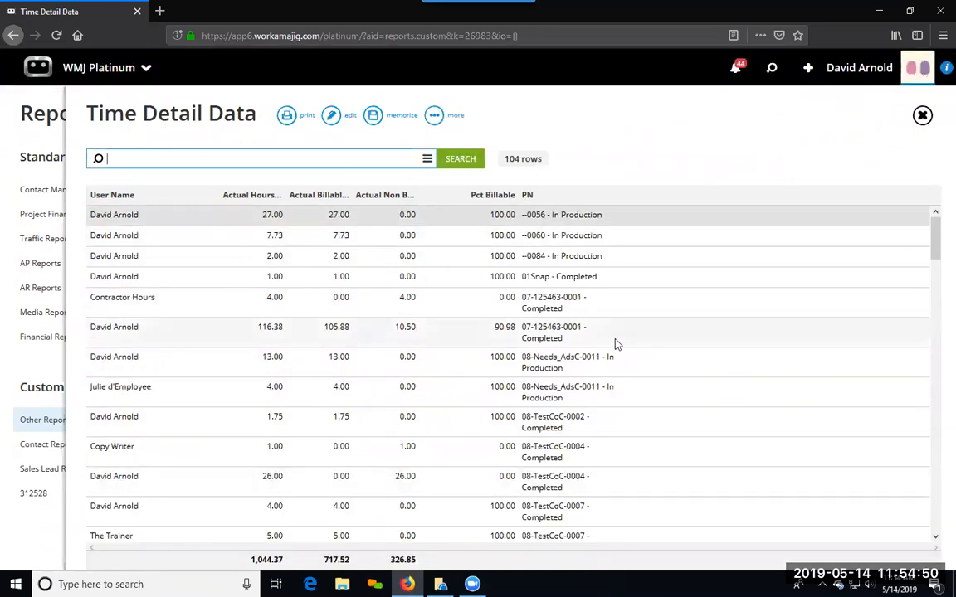
{"action": "scroll", "coordinate": [617, 344], "scroll_direction": "down", "scroll_amount": 2}
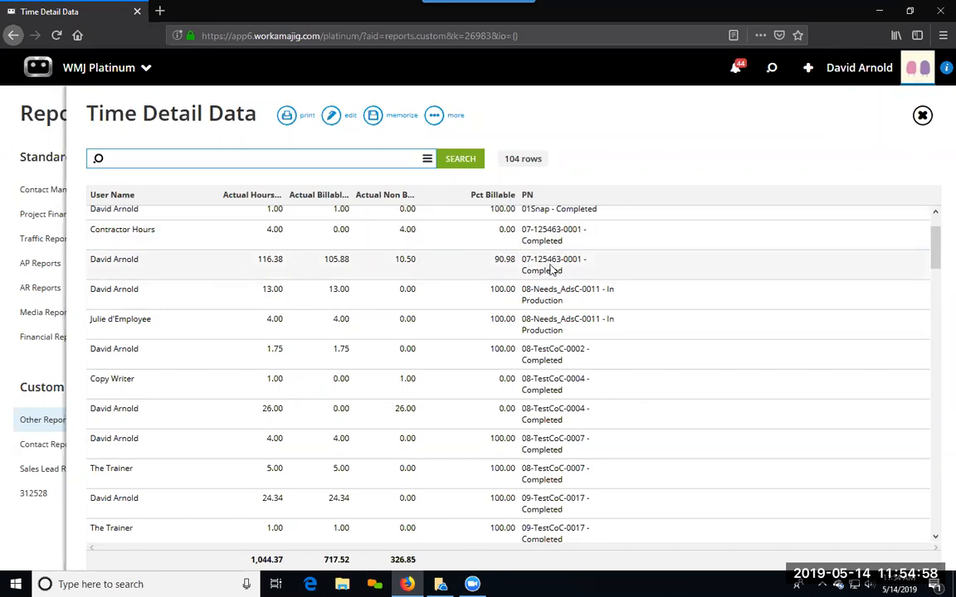
{"action": "scroll", "coordinate": [548, 268], "scroll_direction": "up", "scroll_amount": 3}
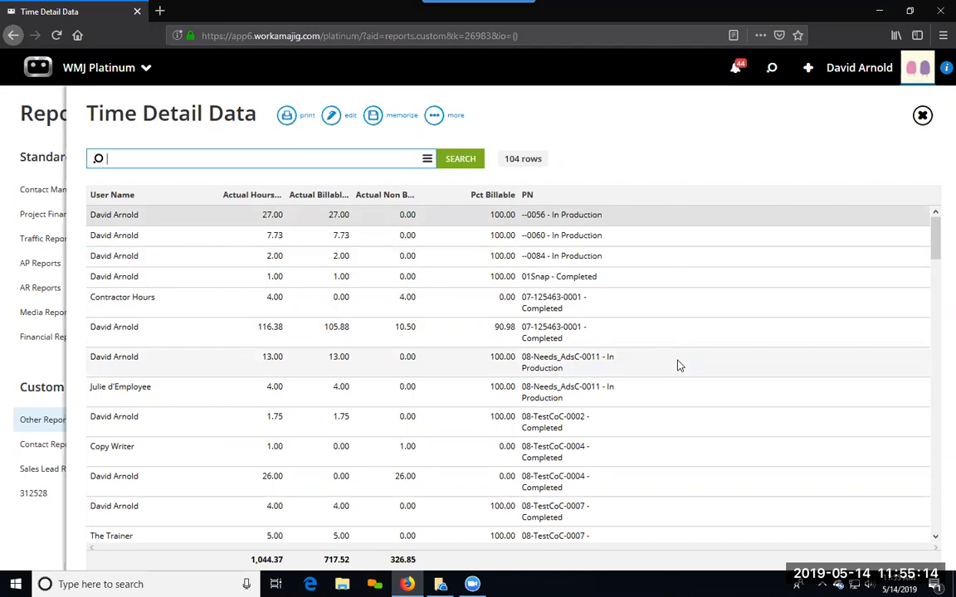
{"action": "left_click", "coordinate": [586, 141]}
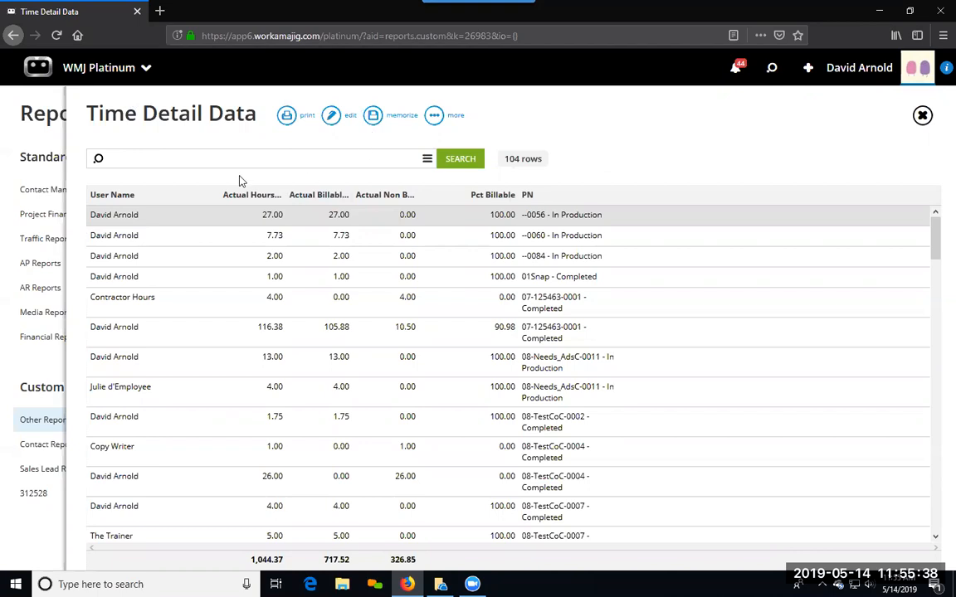
Step: Memorize the modified Time Detail Data view and create a new schedule for the report
{"action": "left_click", "coordinate": [373, 115]}
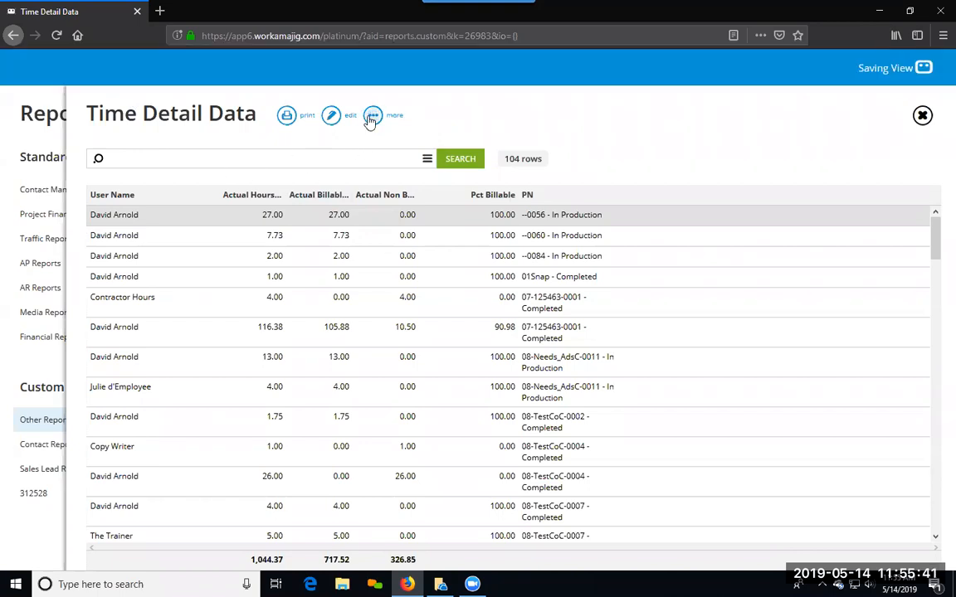
{"action": "left_click", "coordinate": [458, 160]}
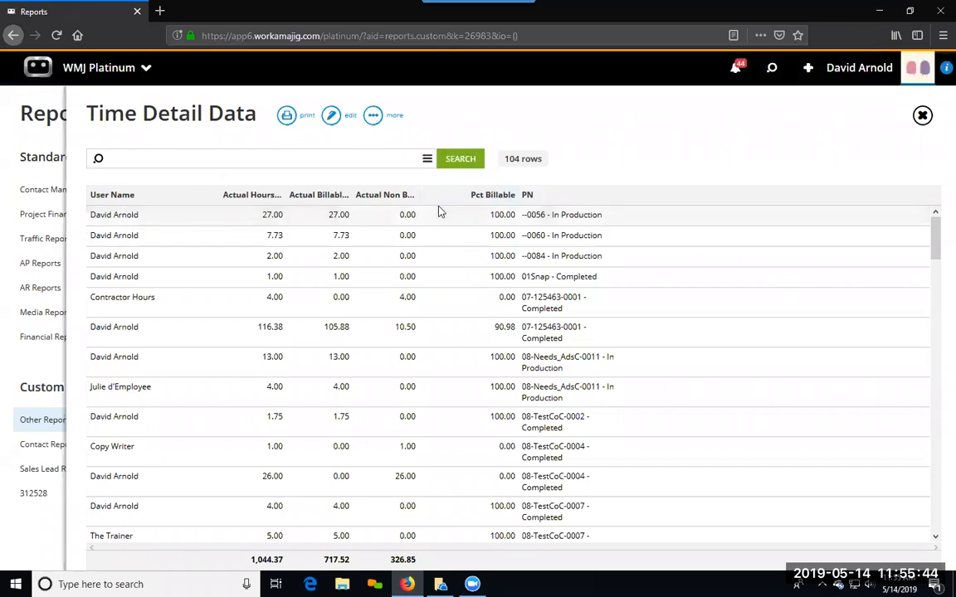
{"action": "left_click", "coordinate": [373, 117]}
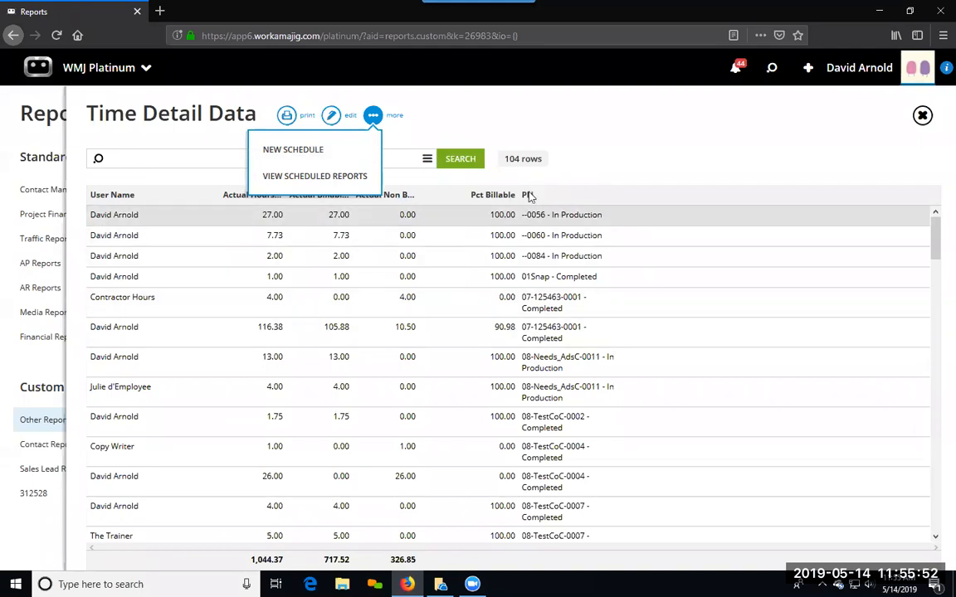
{"action": "left_click", "coordinate": [327, 156]}
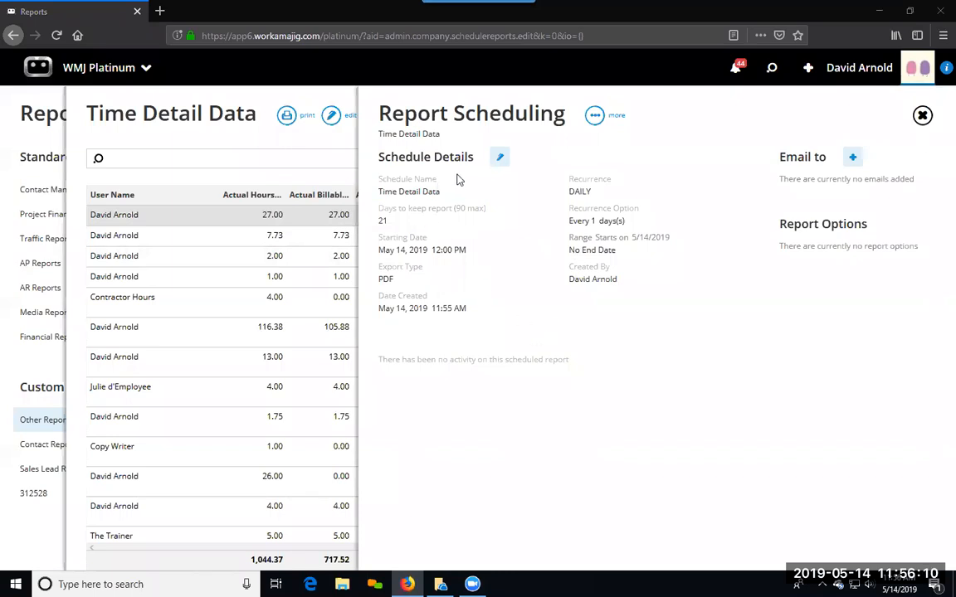
Step: Open the schedule's details for editing and rename the schedule as Weekly Report
{"action": "left_click", "coordinate": [500, 159]}
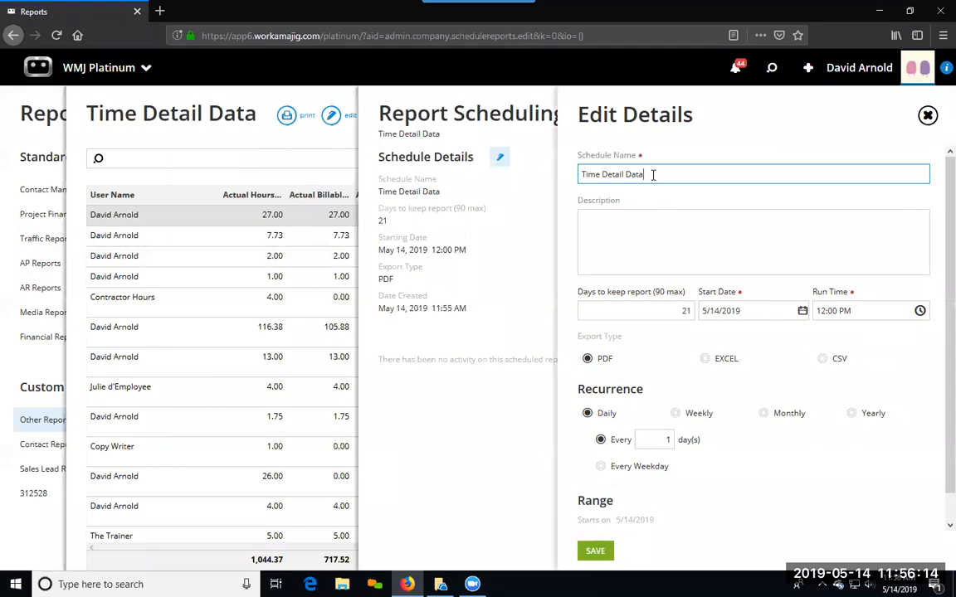
{"action": "left_click_drag", "start_coordinate": [653, 175], "coordinate": [558, 163]}
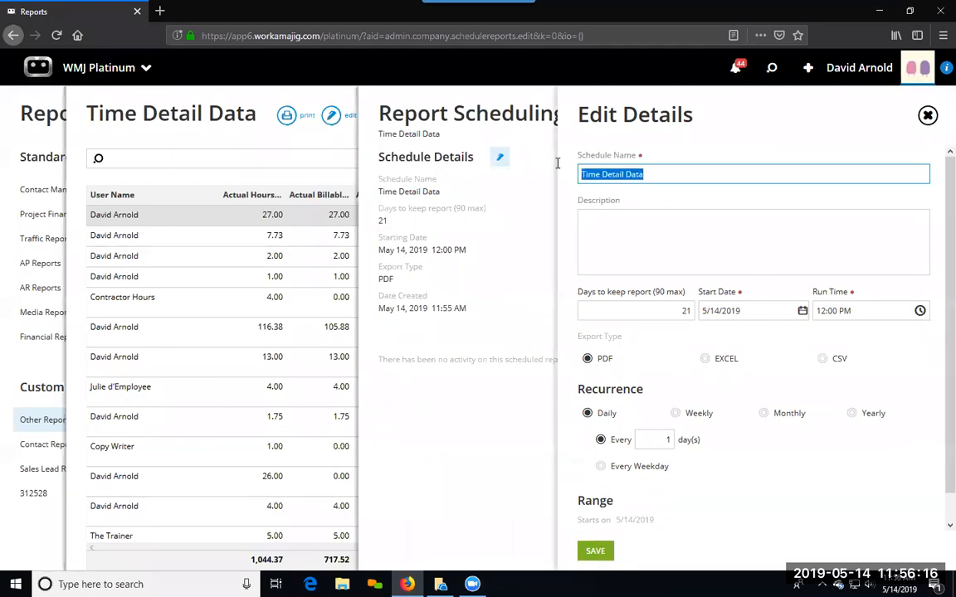
{"action": "type", "text": "Hou"}
{"action": "key", "text": "BackSpace"}
{"action": "key", "text": "BackSpace"}
{"action": "key", "text": "BackSpace"}
{"action": "type", "text": "M"}
{"action": "key", "text": "BackSpace"}
{"action": "type", "text": "Weekly Report"}
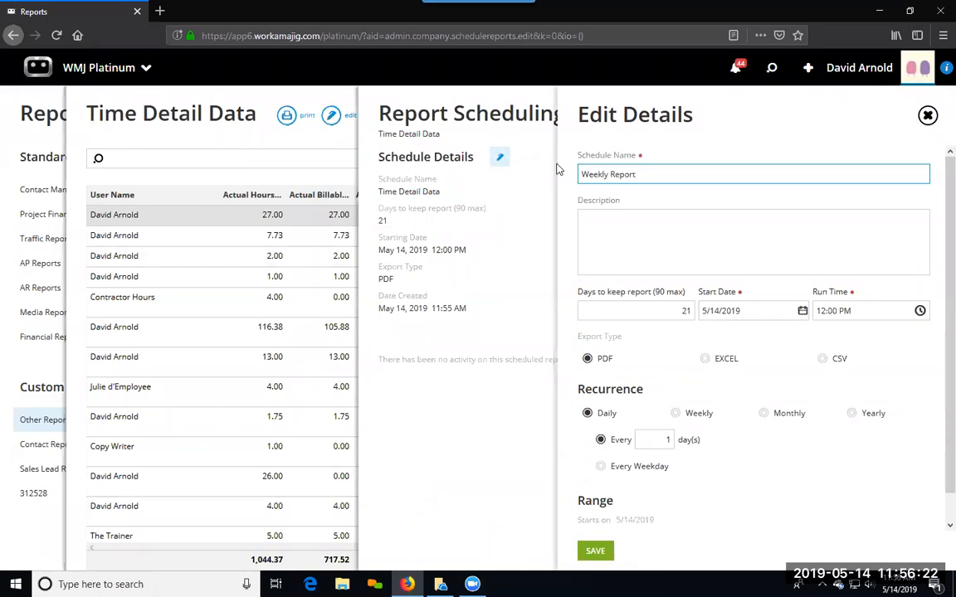
Step: Enter sdfsdfsdfs as the schedule's description
{"action": "left_click", "coordinate": [595, 221]}
{"action": "type", "text": "sdfsdfsdfs"}
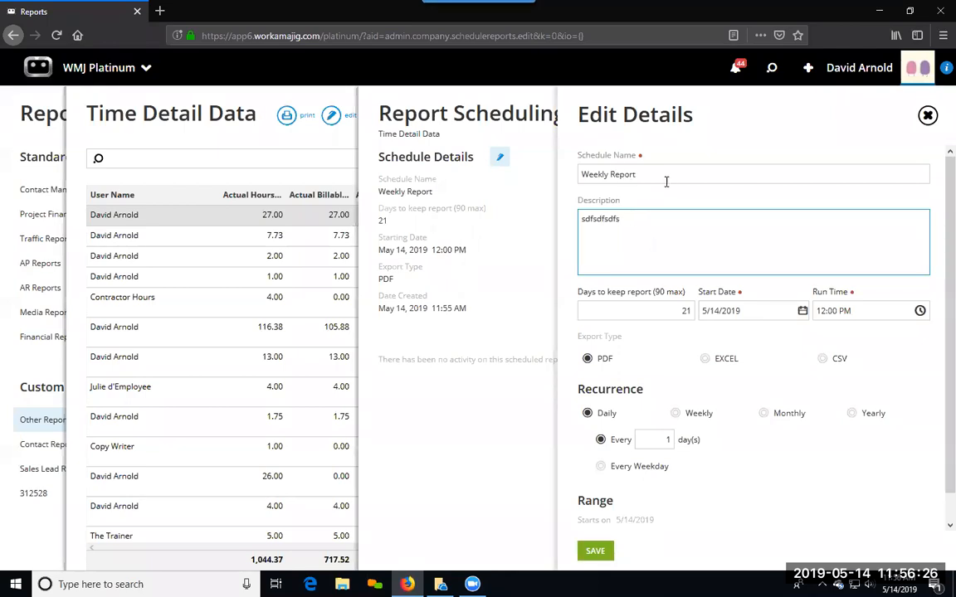
{"action": "left_click_drag", "start_coordinate": [665, 176], "coordinate": [572, 172]}
{"action": "left_click_drag", "start_coordinate": [627, 240], "coordinate": [560, 218]}
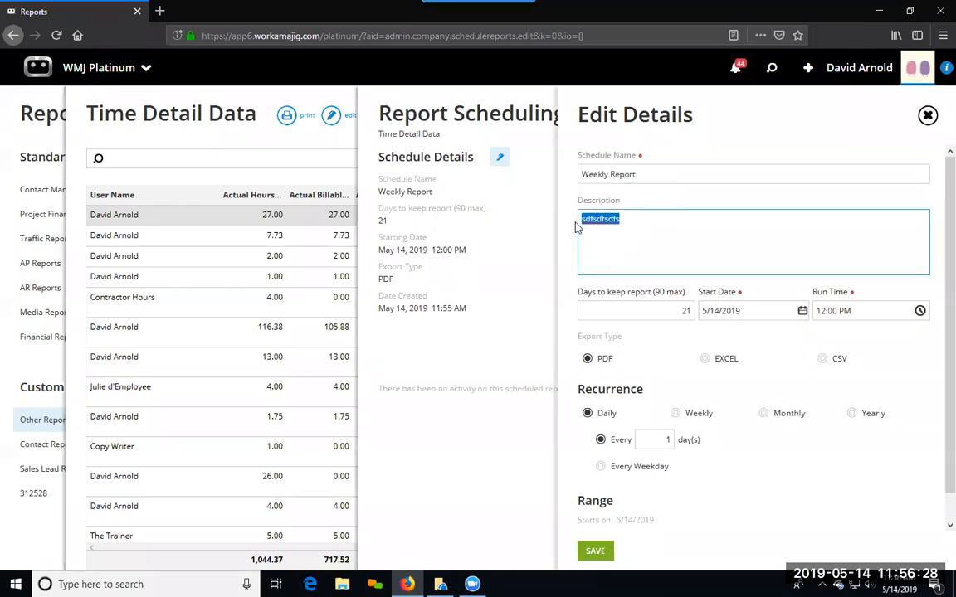
Step: Limit the schedule's range with End By 5/16/2019 and save the schedule details
{"action": "scroll", "coordinate": [705, 299], "scroll_direction": "down", "scroll_amount": 1}
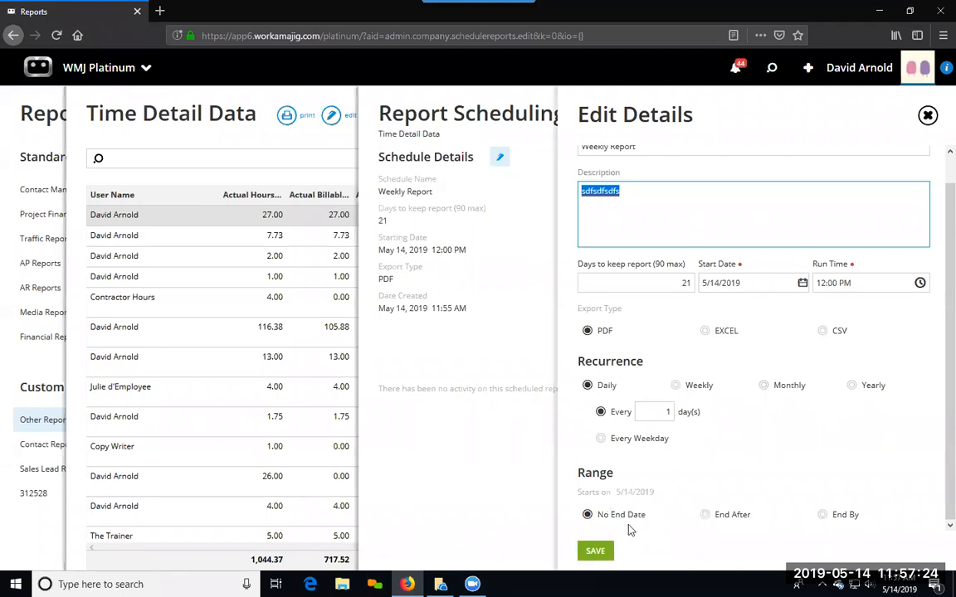
{"action": "left_click", "coordinate": [704, 515]}
{"action": "left_click", "coordinate": [822, 490]}
{"action": "left_click", "coordinate": [673, 516]}
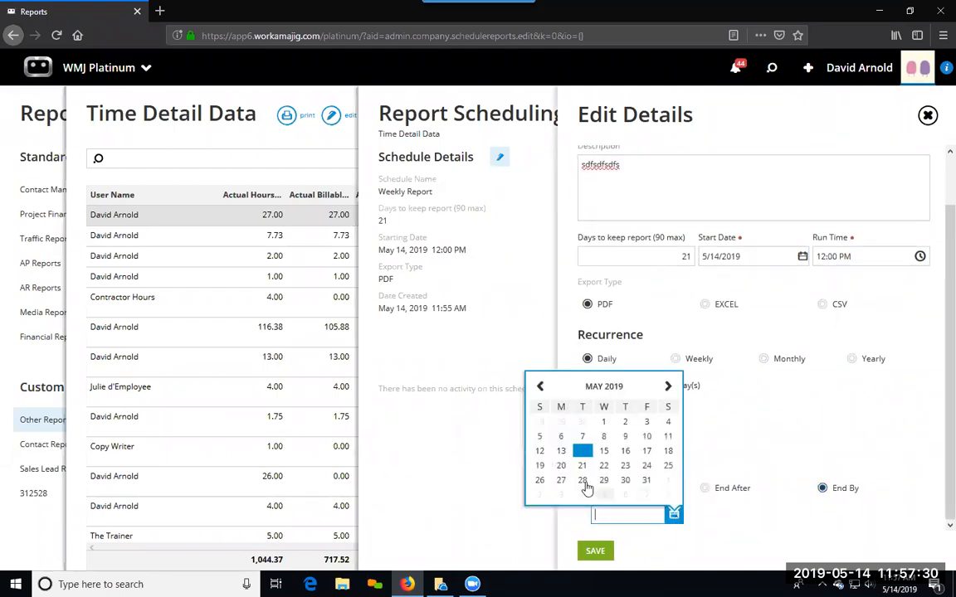
{"action": "left_click", "coordinate": [625, 450]}
{"action": "left_click", "coordinate": [596, 554]}
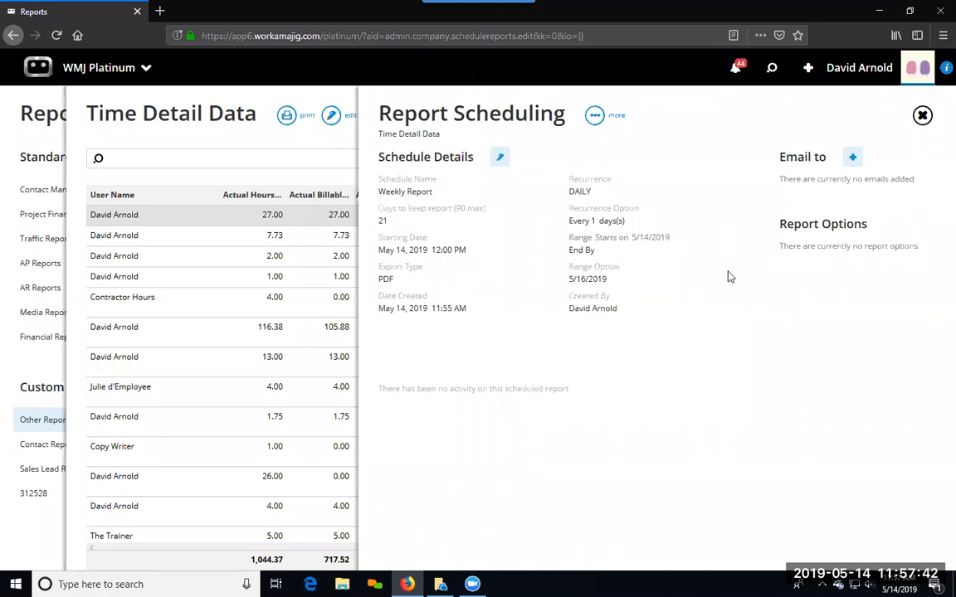
Step: Add Copy Writer and the seventh listed staff member as e-mail recipients of the scheduled report
{"action": "left_click", "coordinate": [852, 156]}
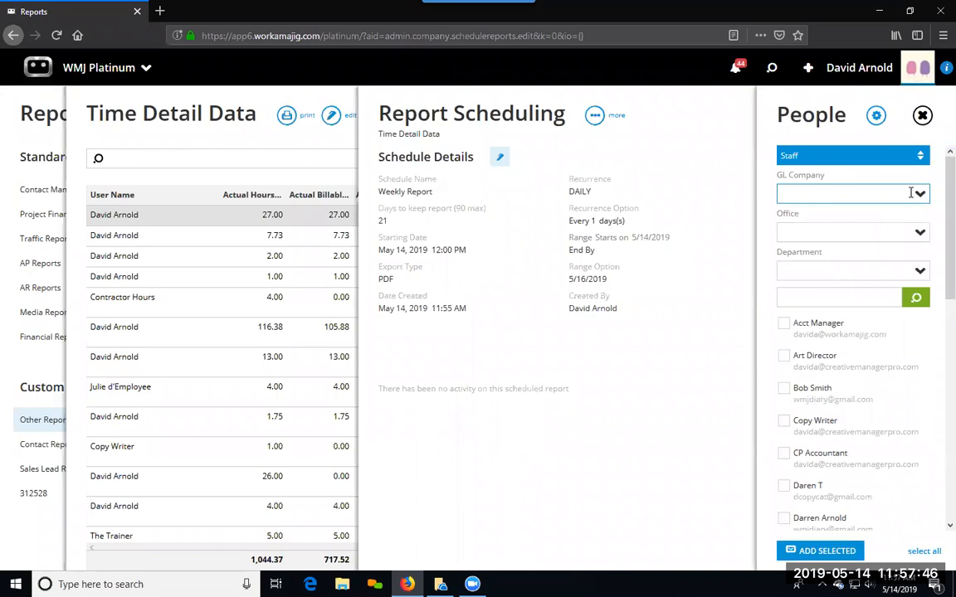
{"action": "left_click", "coordinate": [784, 421]}
{"action": "left_click", "coordinate": [783, 518]}
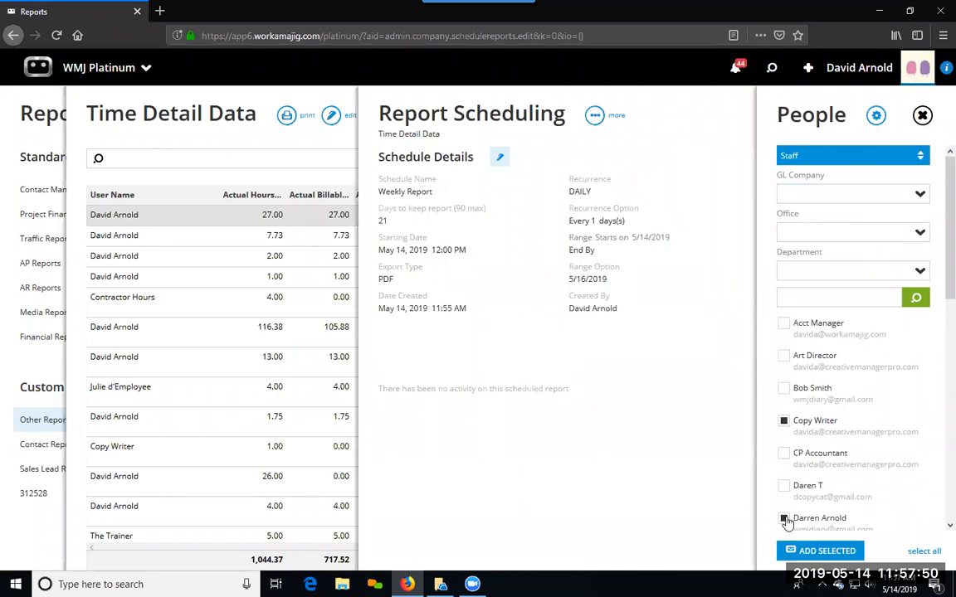
{"action": "left_click", "coordinate": [809, 551]}
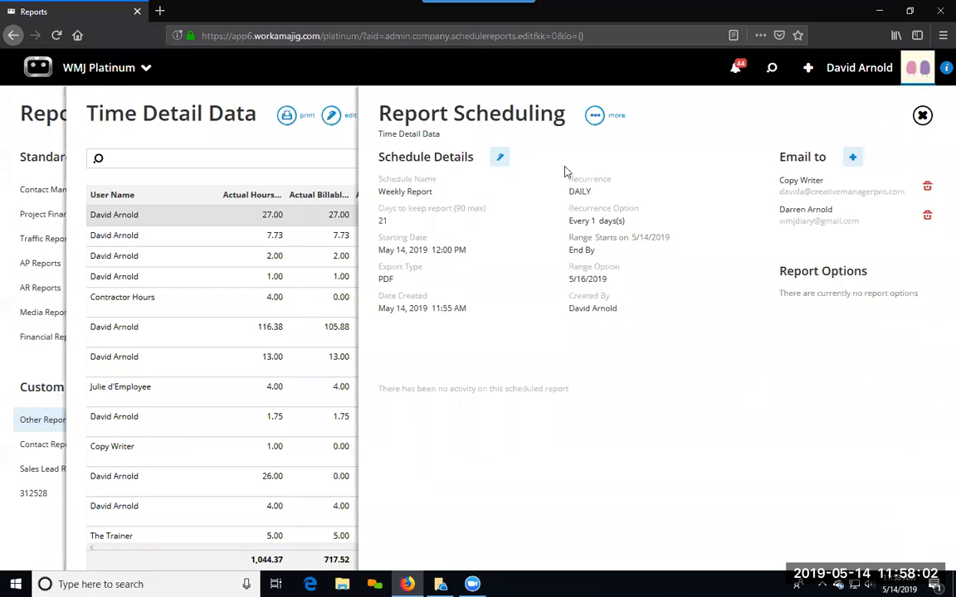
Step: Bring up the report's list of existing schedules and view the Time Detail Data schedule that starts 7/30/2018
{"action": "left_click", "coordinate": [335, 147]}
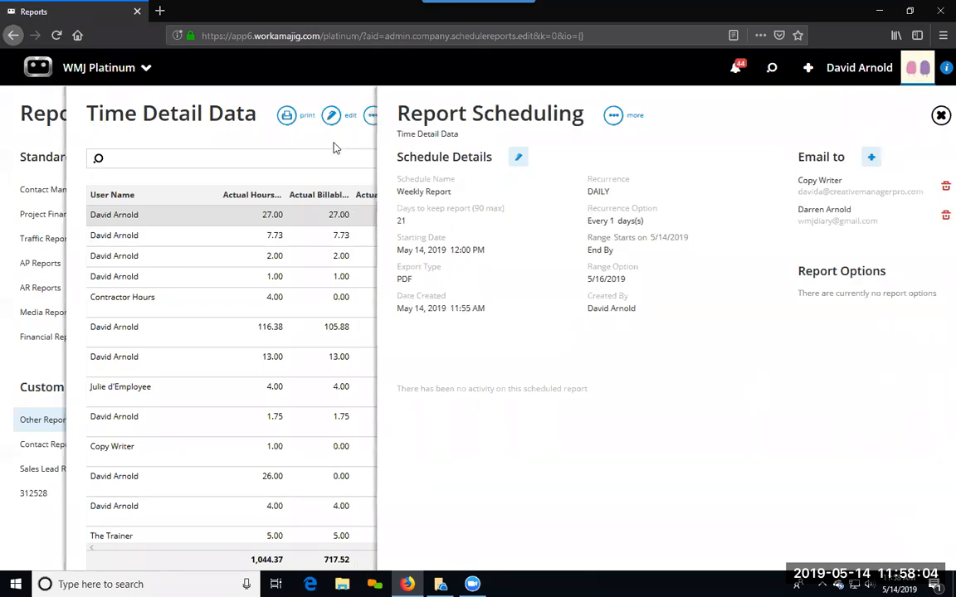
{"action": "left_click", "coordinate": [372, 116]}
{"action": "left_click", "coordinate": [302, 176]}
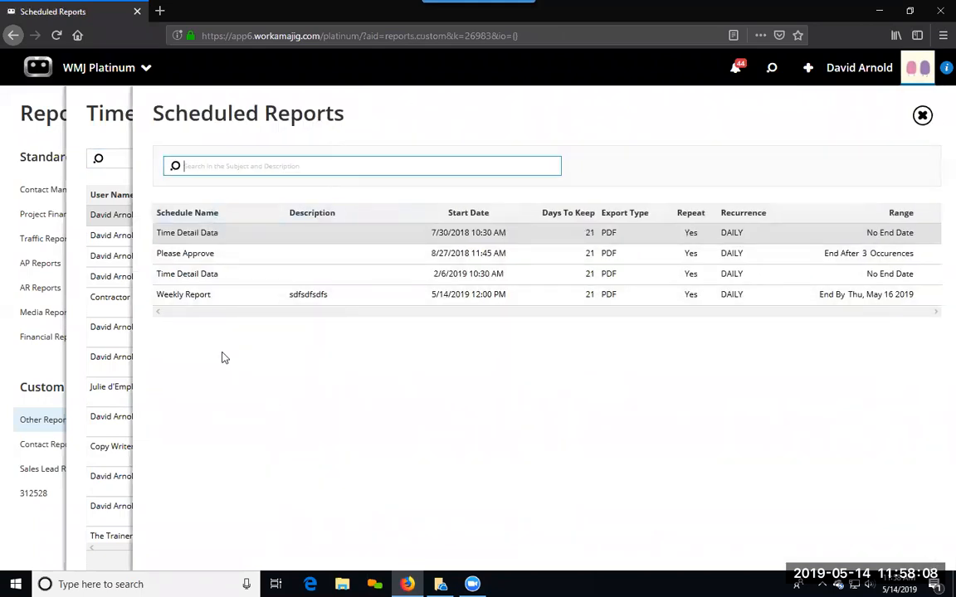
{"action": "left_click", "coordinate": [215, 233]}
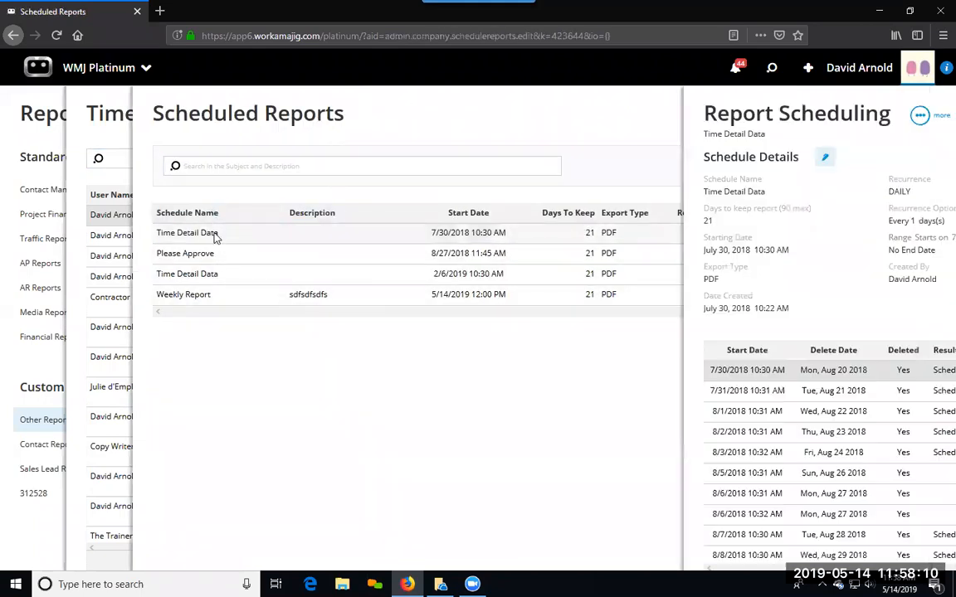
{"action": "left_click", "coordinate": [296, 433]}
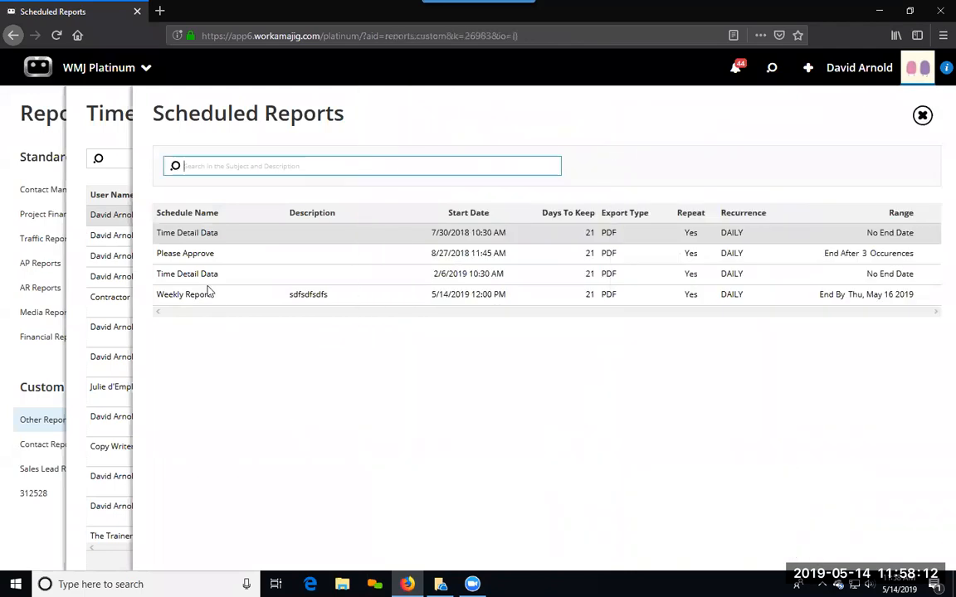
Step: Review the run history of the Time Detail Data schedule that starts 2/6/2019, open one past run, and return
{"action": "left_click", "coordinate": [211, 274]}
{"action": "scroll", "coordinate": [432, 514], "scroll_direction": "down", "scroll_amount": 3}
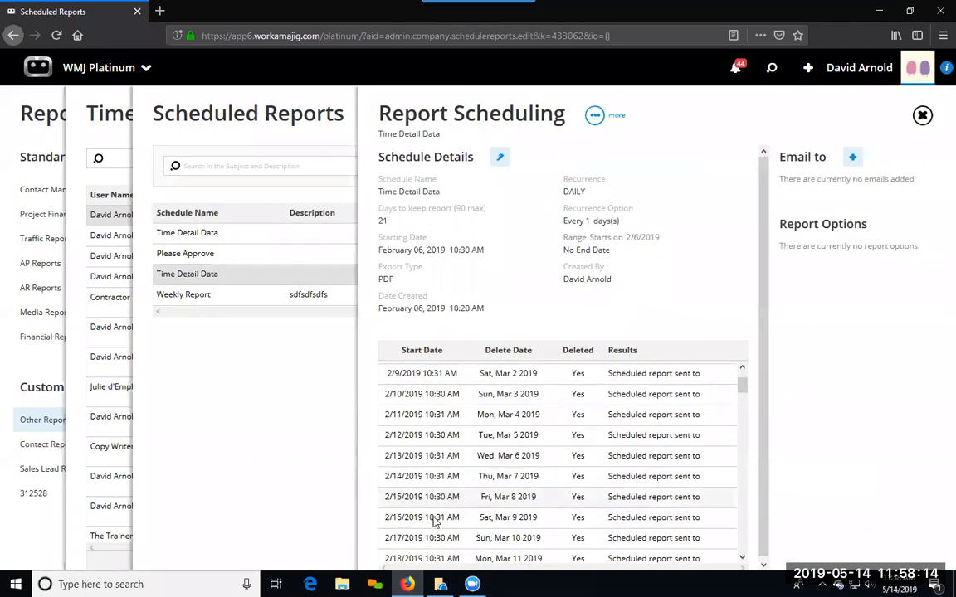
{"action": "scroll", "coordinate": [435, 464], "scroll_direction": "up", "scroll_amount": 3}
{"action": "scroll", "coordinate": [438, 418], "scroll_direction": "down", "scroll_amount": 6}
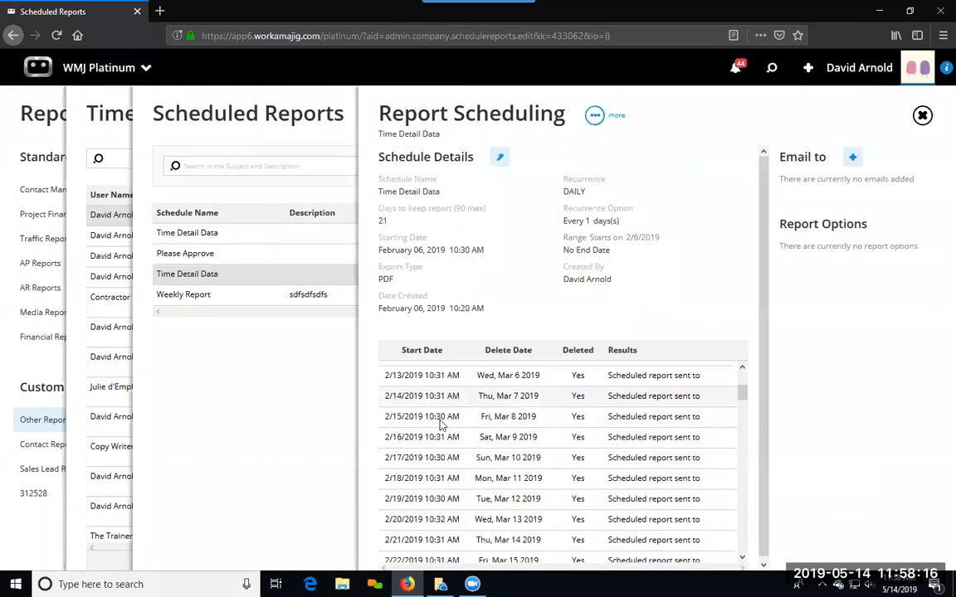
{"action": "scroll", "coordinate": [442, 433], "scroll_direction": "down", "scroll_amount": 3}
{"action": "left_click", "coordinate": [436, 410]}
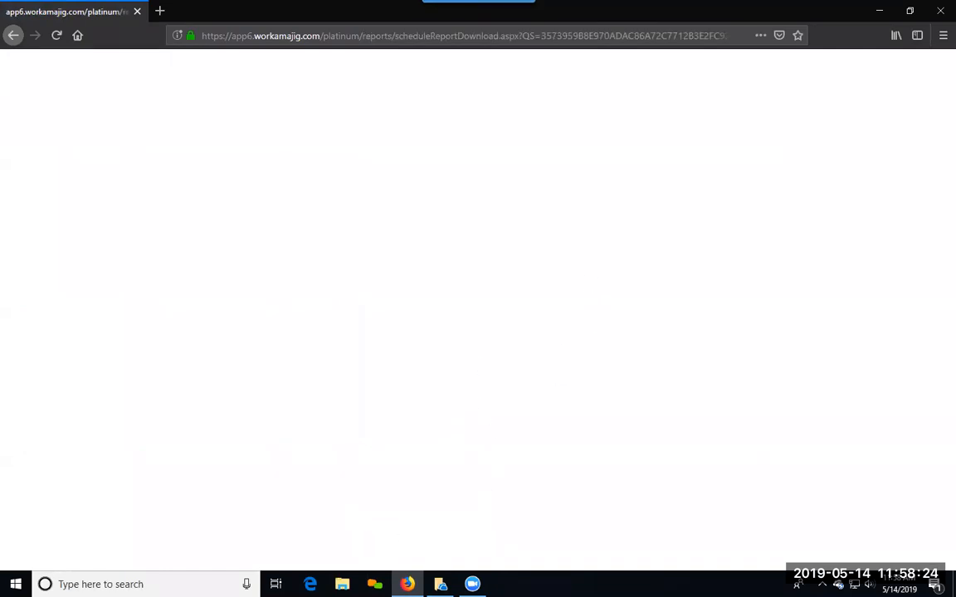
{"action": "mouse_move", "coordinate": [440, 584]}
{"action": "left_click", "coordinate": [14, 35]}
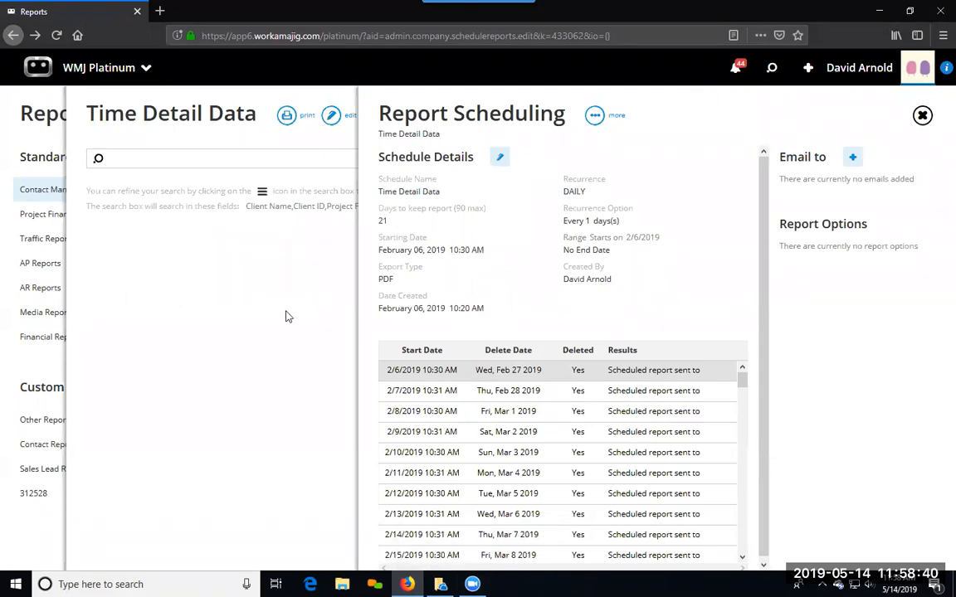
Step: Close the schedule details and rerun the Time Detail Data report without search criteria
{"action": "left_click", "coordinate": [257, 284]}
{"action": "left_click", "coordinate": [456, 126]}
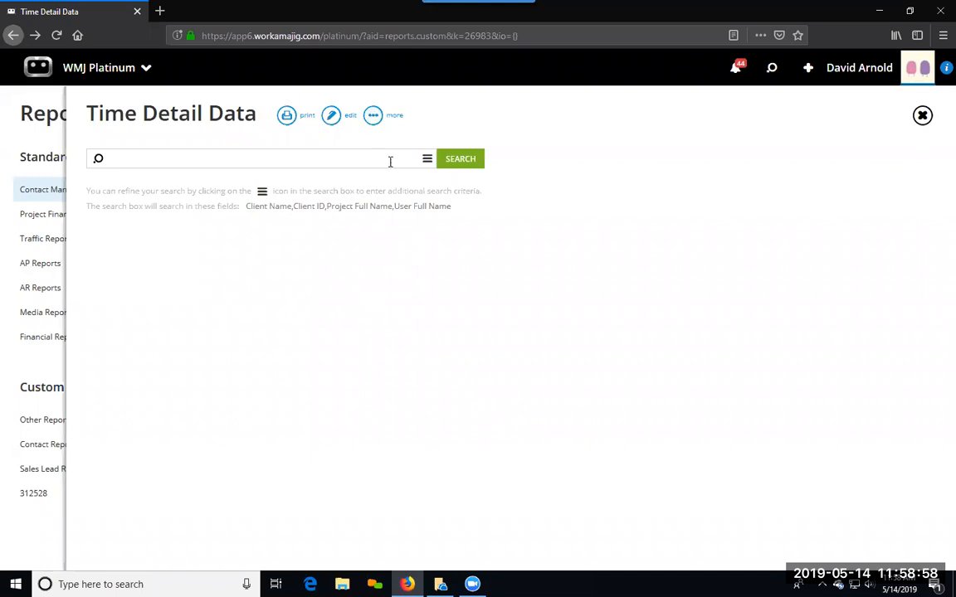
{"action": "left_click", "coordinate": [372, 119]}
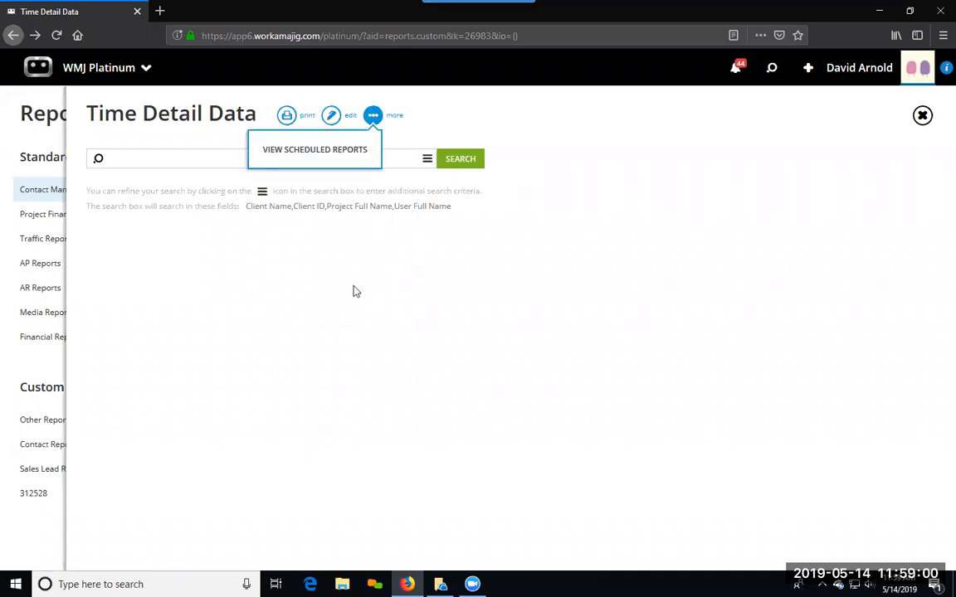
{"action": "left_click", "coordinate": [446, 163]}
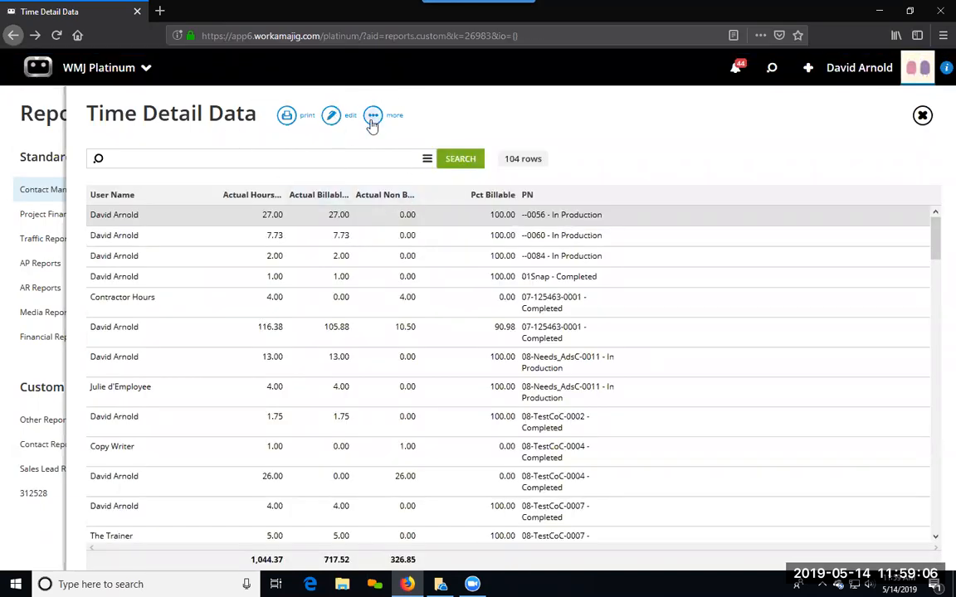
{"action": "left_click", "coordinate": [372, 122]}
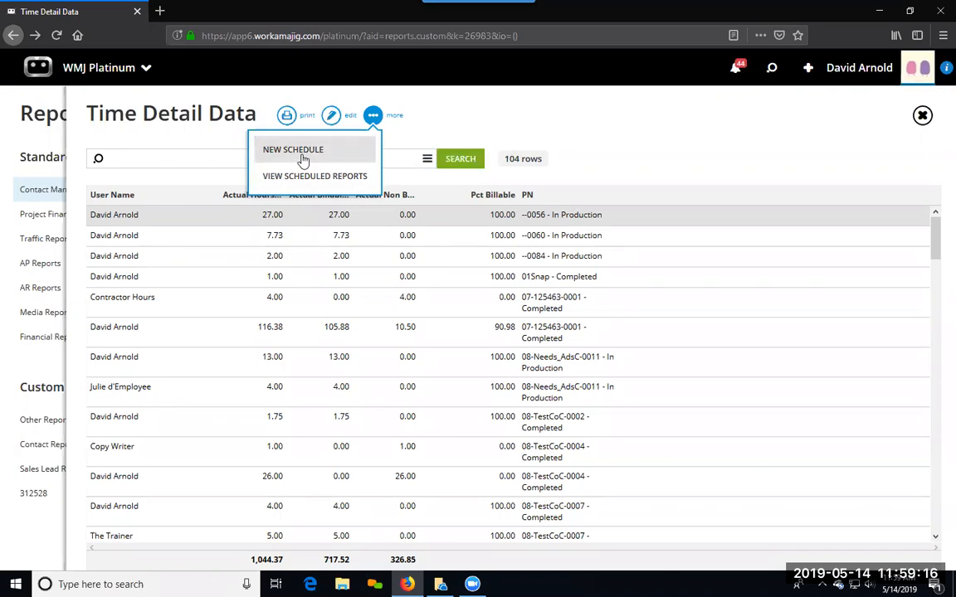
{"action": "left_click", "coordinate": [442, 123]}
Step: Add a new filter on Date Worked to the report view, applied before grouping rows together
{"action": "left_click", "coordinate": [332, 116]}
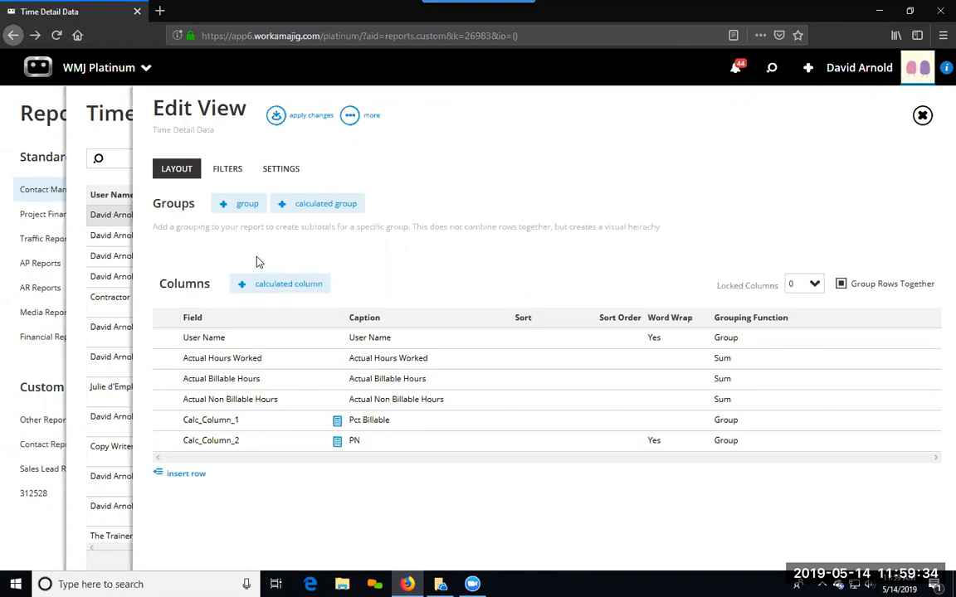
{"action": "left_click", "coordinate": [223, 170]}
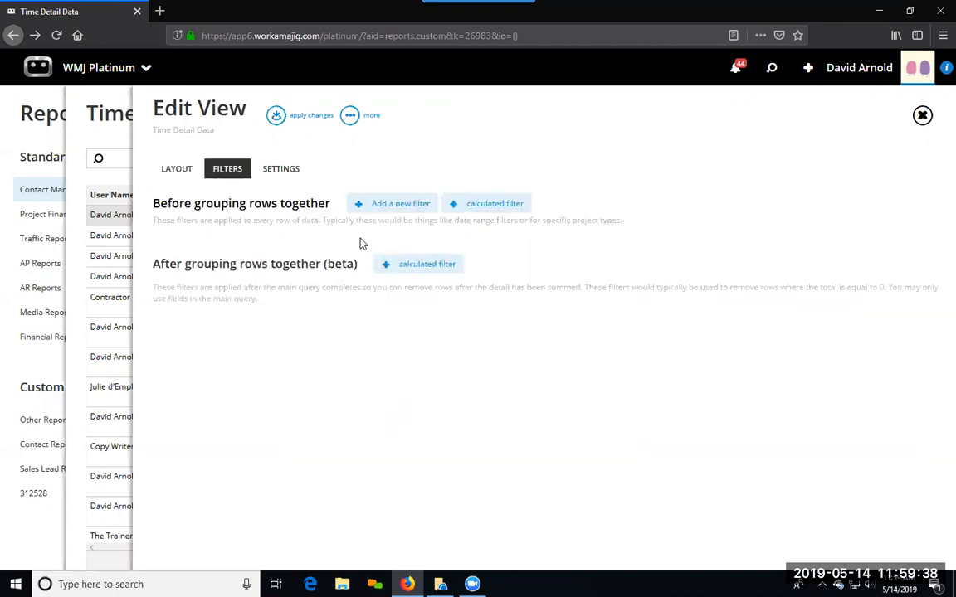
{"action": "left_click", "coordinate": [382, 204]}
{"action": "left_click", "coordinate": [341, 273]}
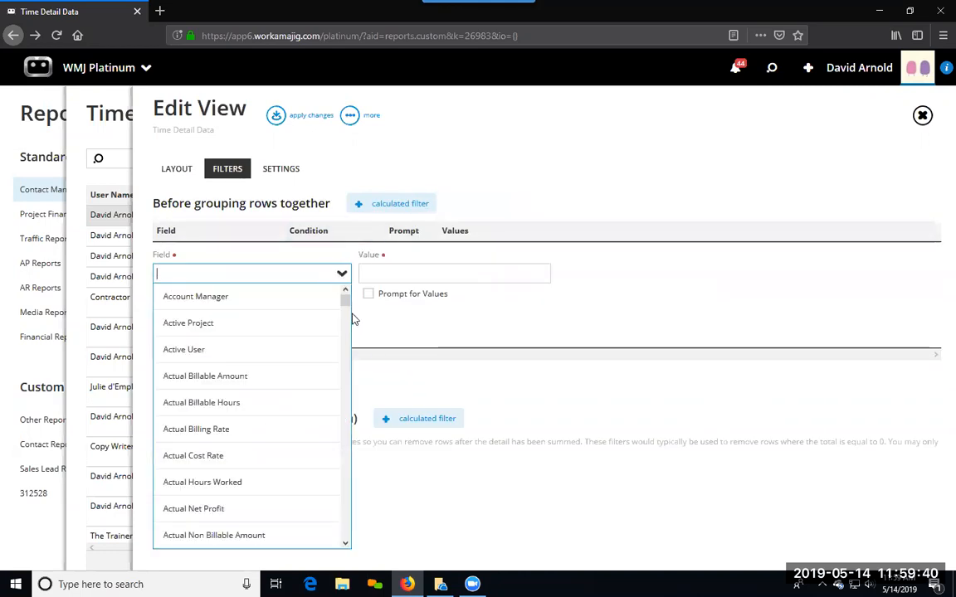
{"action": "left_click_drag", "start_coordinate": [347, 303], "coordinate": [346, 367]}
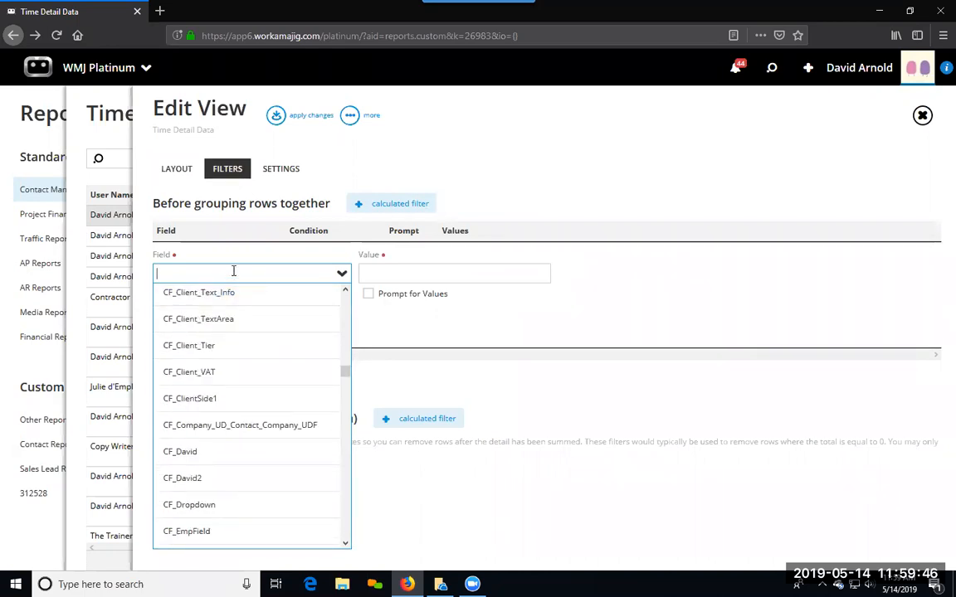
{"action": "type", "text": "date"}
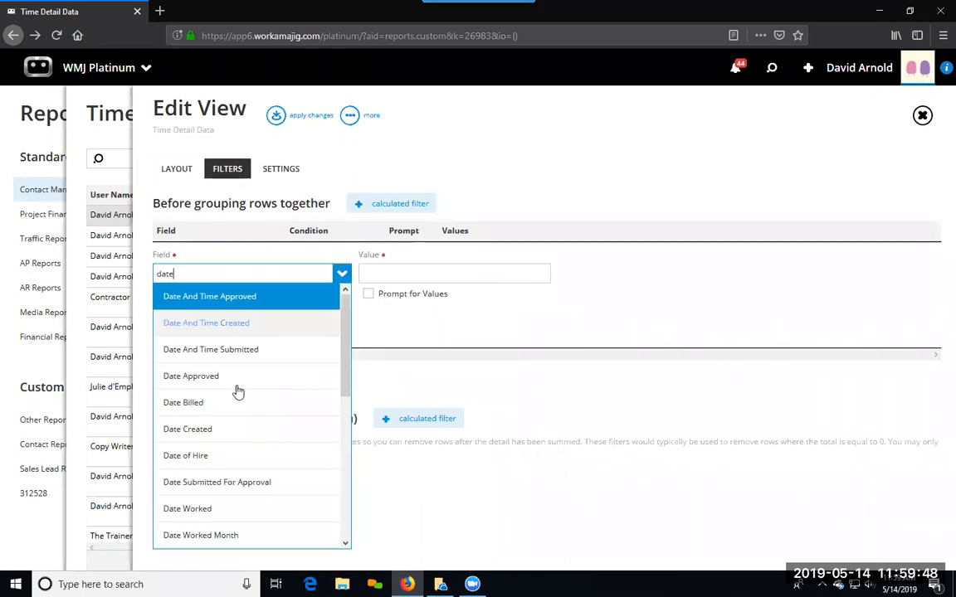
{"action": "left_click", "coordinate": [224, 510]}
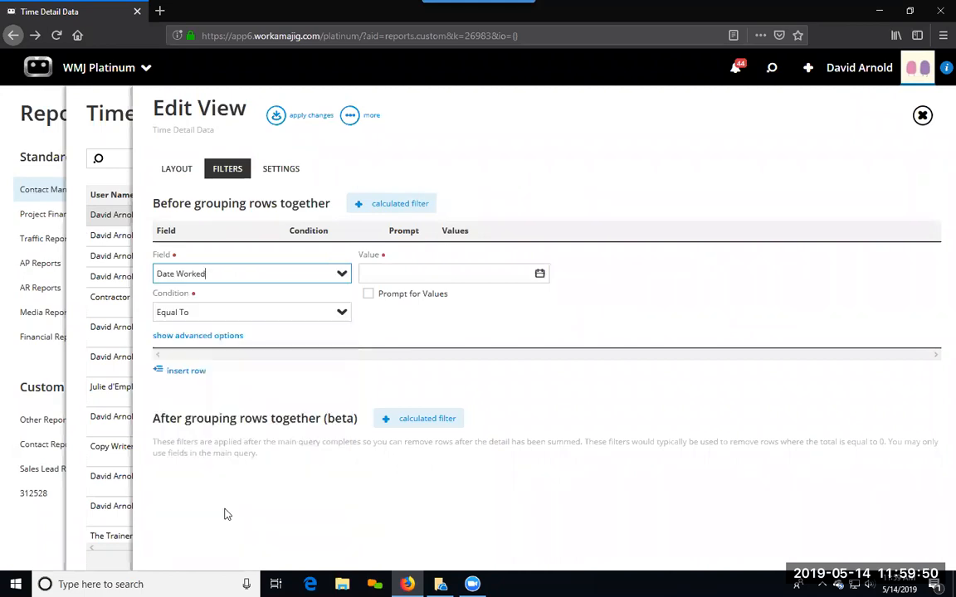
Step: Set the Date Worked filter's condition to Last Week and return to the Time Detail Data report
{"action": "left_click", "coordinate": [326, 317]}
{"action": "left_click_drag", "start_coordinate": [350, 111], "coordinate": [356, 206]}
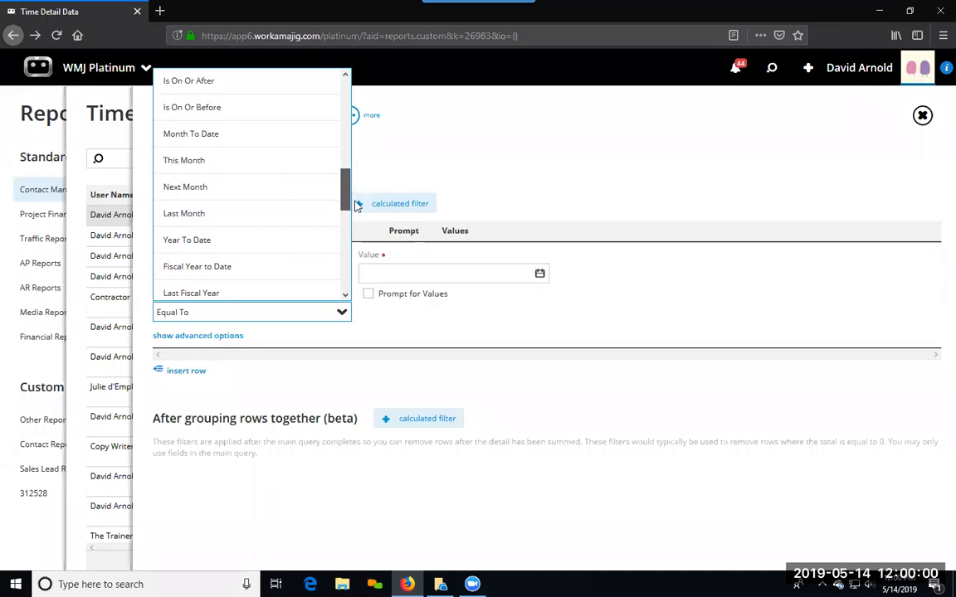
{"action": "left_click_drag", "start_coordinate": [355, 203], "coordinate": [362, 281]}
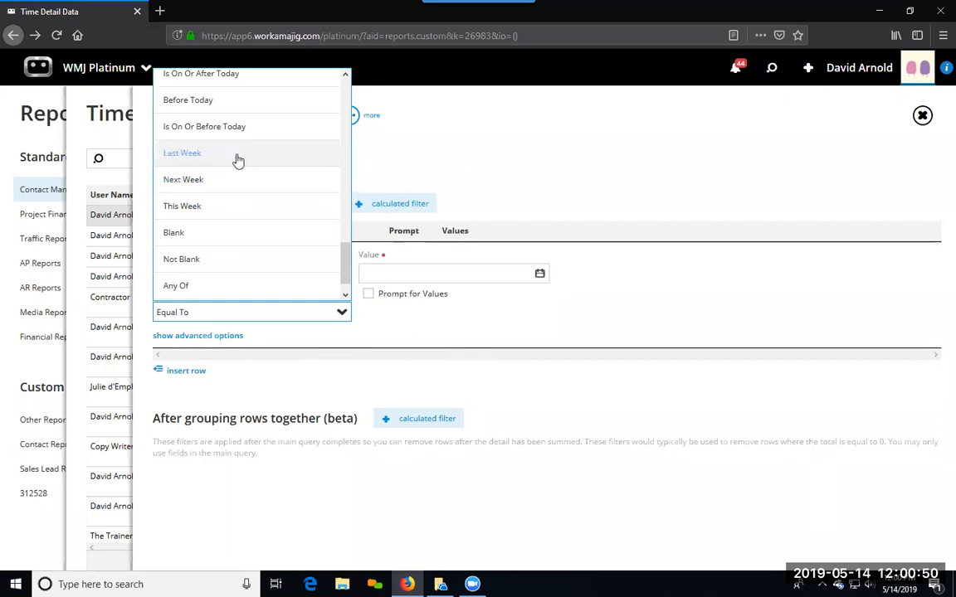
{"action": "left_click", "coordinate": [182, 156]}
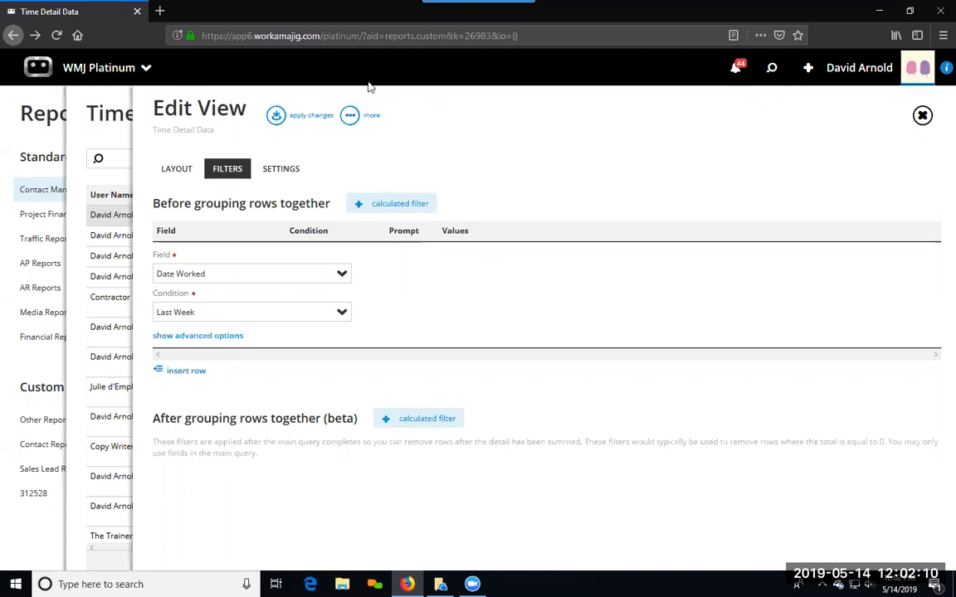
{"action": "left_click", "coordinate": [349, 116]}
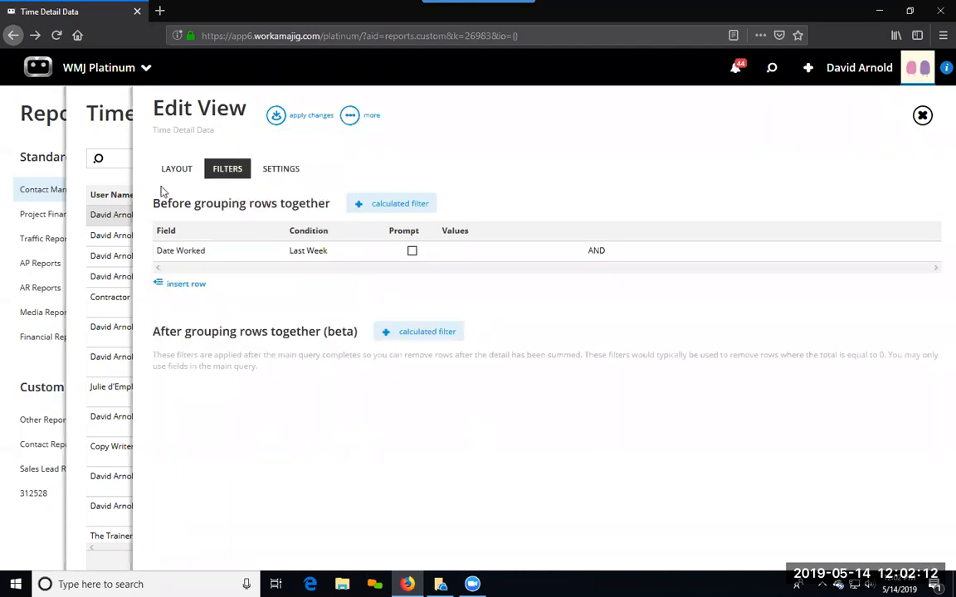
{"action": "left_click", "coordinate": [114, 159]}
Step: Bring up the report's existing schedules and view the Time Detail Data schedule that starts 2/6/2019
{"action": "left_click", "coordinate": [373, 115]}
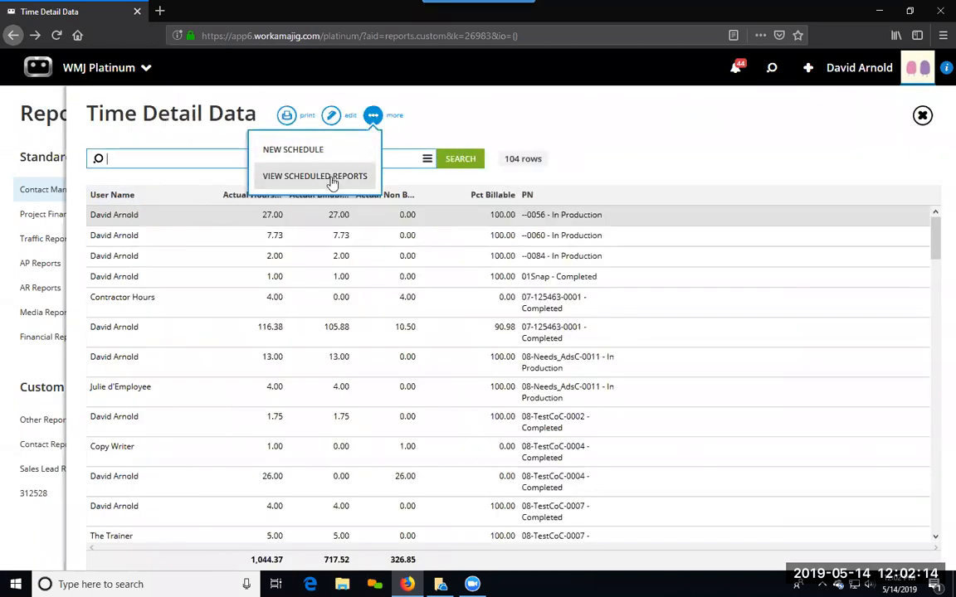
{"action": "left_click", "coordinate": [331, 176]}
{"action": "left_click", "coordinate": [197, 276]}
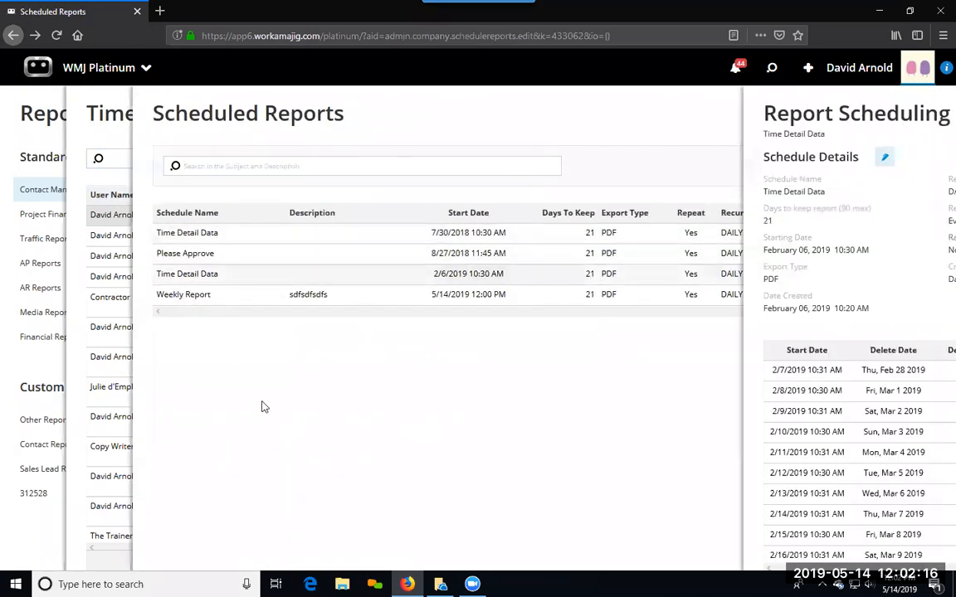
Step: Open the 3/6/2019 run from the schedule's run history and go back to the schedule page
{"action": "scroll", "coordinate": [419, 481], "scroll_direction": "down", "scroll_amount": 15}
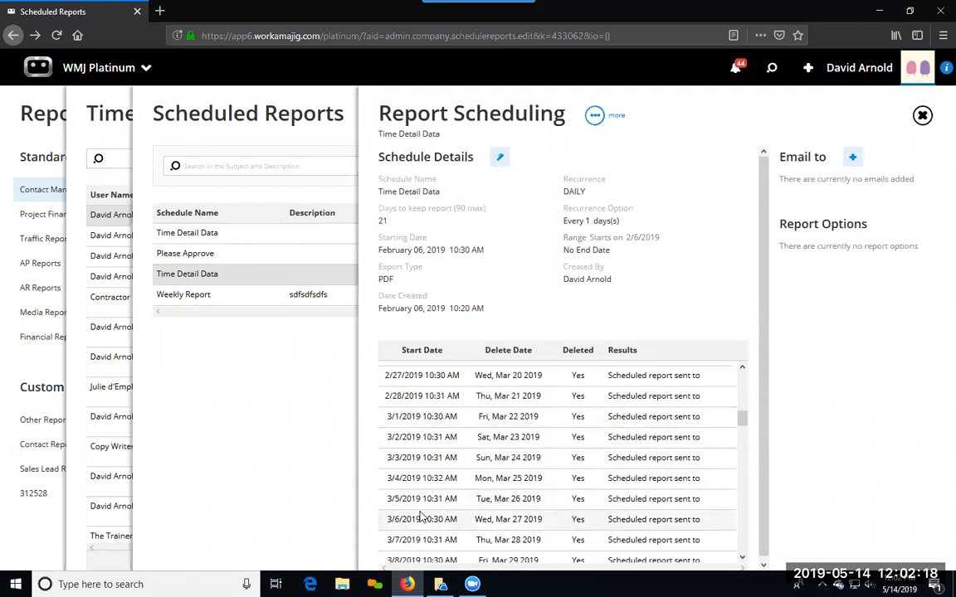
{"action": "left_click", "coordinate": [422, 518]}
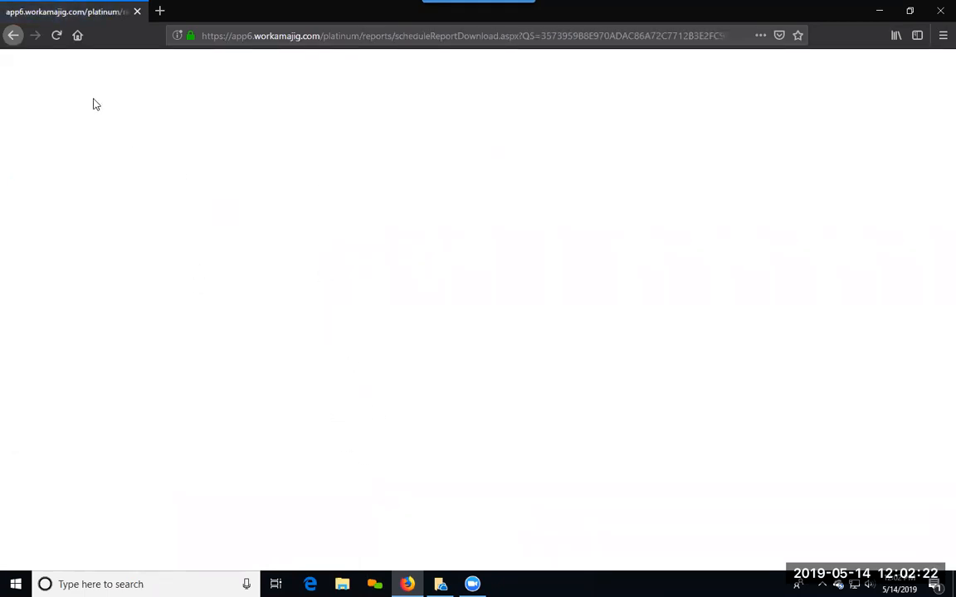
{"action": "left_click", "coordinate": [12, 36]}
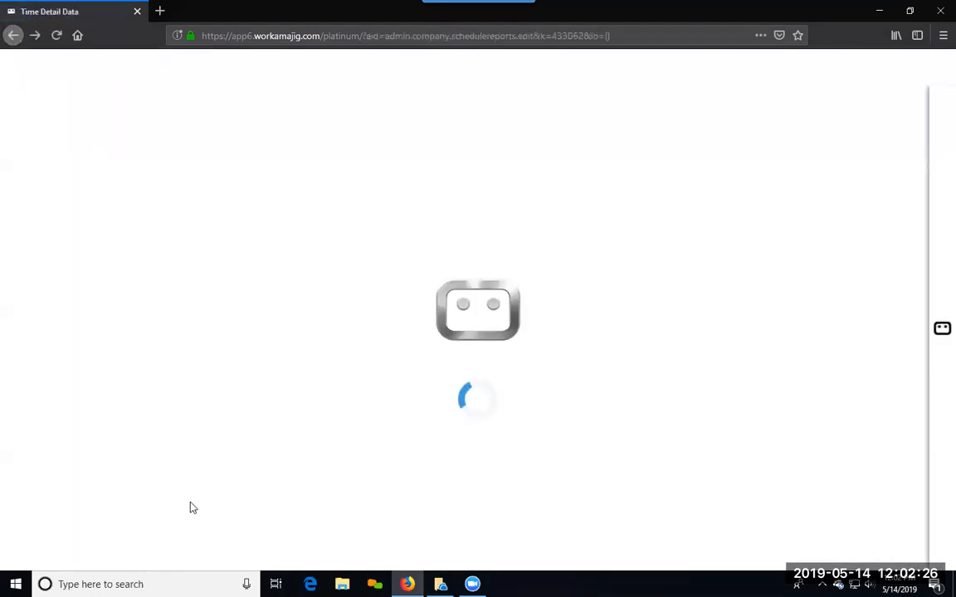
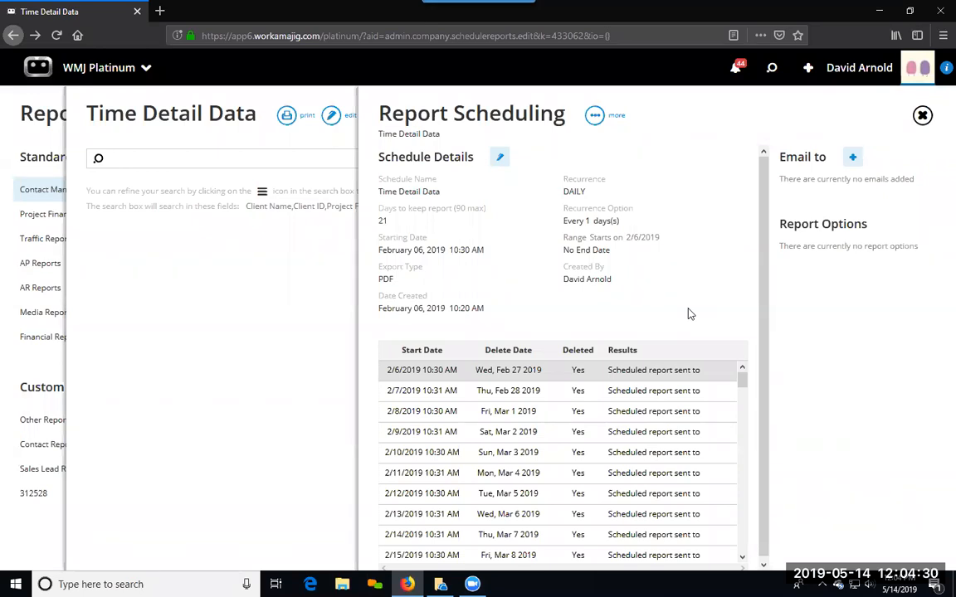
Step: Leave the Time Detail Data schedule and open Security Settings in the admin / manager System Setup
{"action": "left_click", "coordinate": [326, 334]}
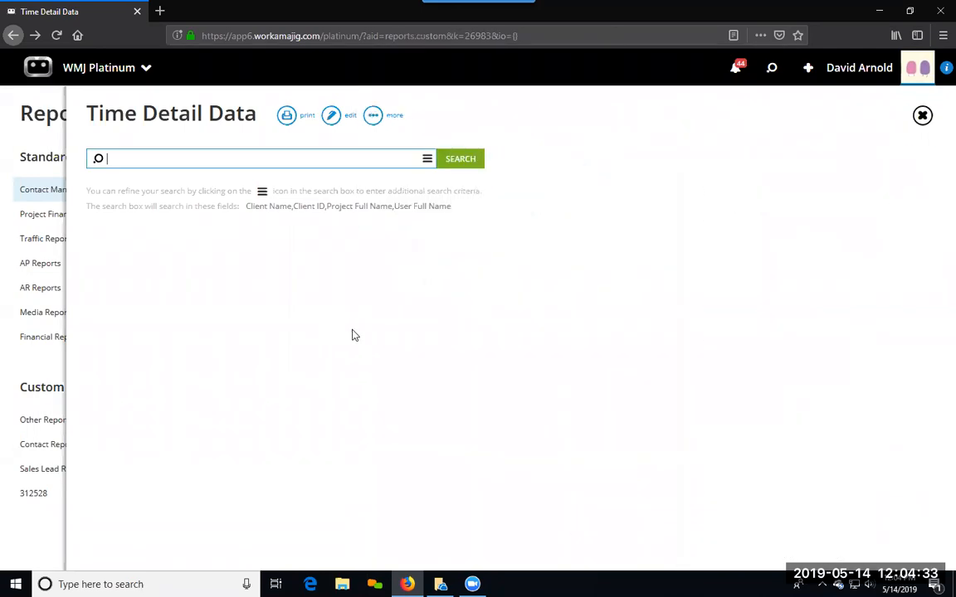
{"action": "left_click", "coordinate": [101, 75]}
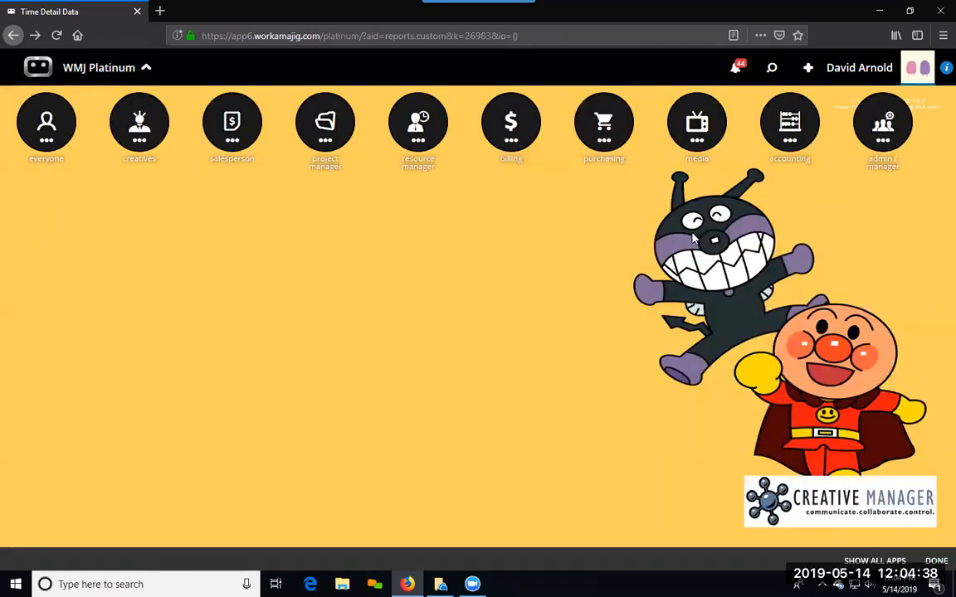
{"action": "left_click", "coordinate": [882, 123]}
{"action": "left_click", "coordinate": [332, 229]}
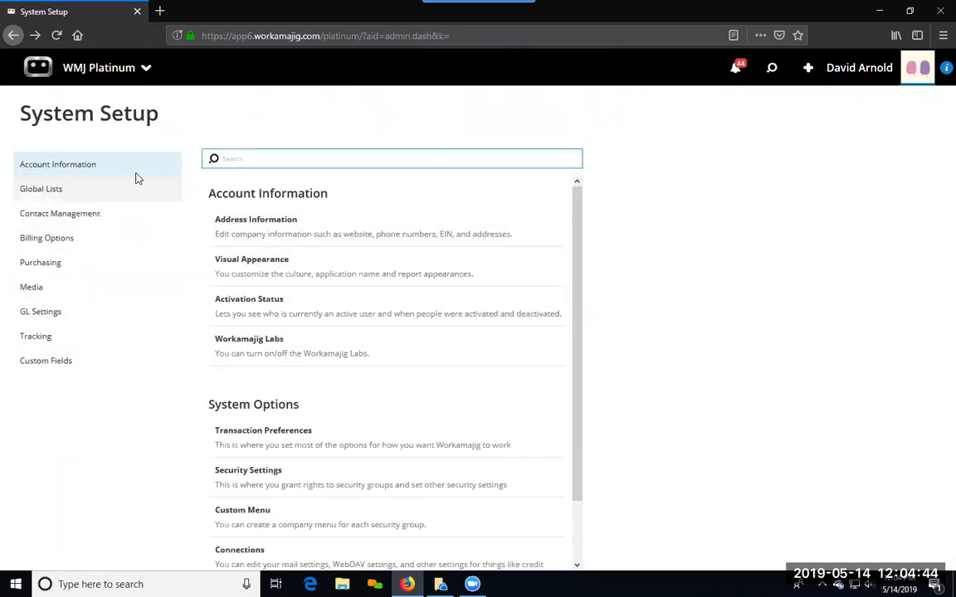
{"action": "left_click", "coordinate": [240, 482]}
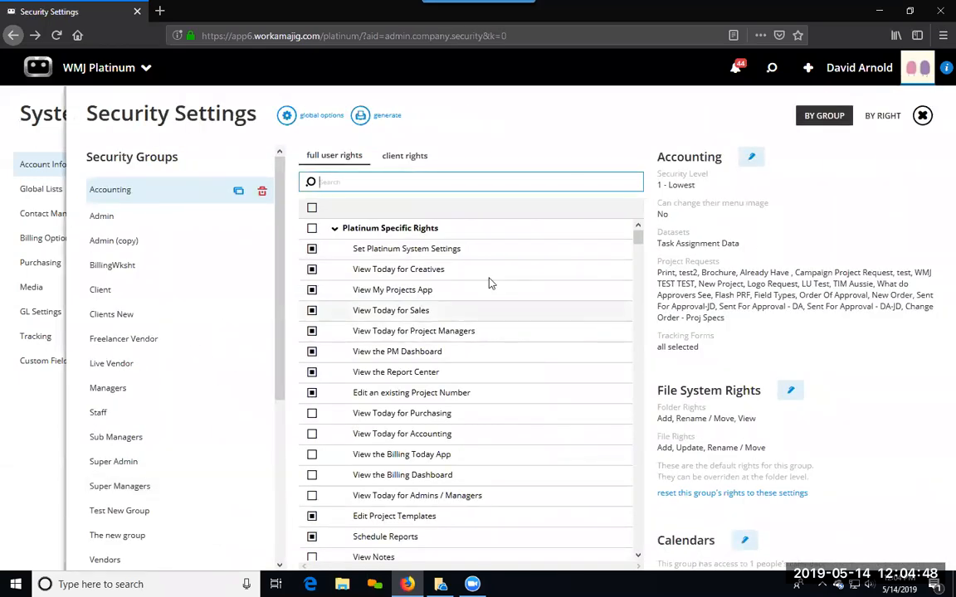
Step: Review the Accounting security group's full user rights, including the rights to design and run custom reports
{"action": "left_click_drag", "start_coordinate": [638, 243], "coordinate": [638, 288]}
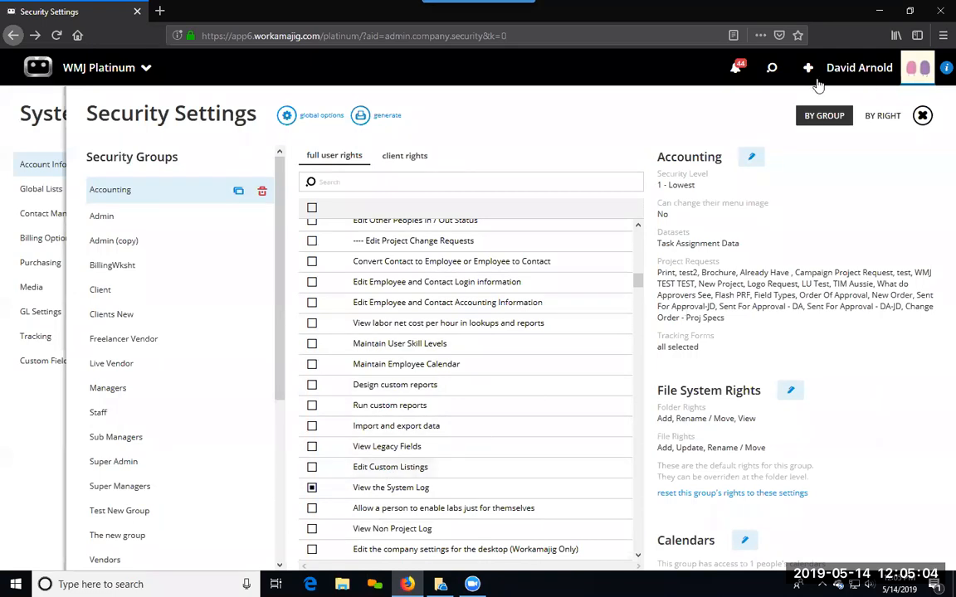
{"action": "left_click", "coordinate": [772, 69]}
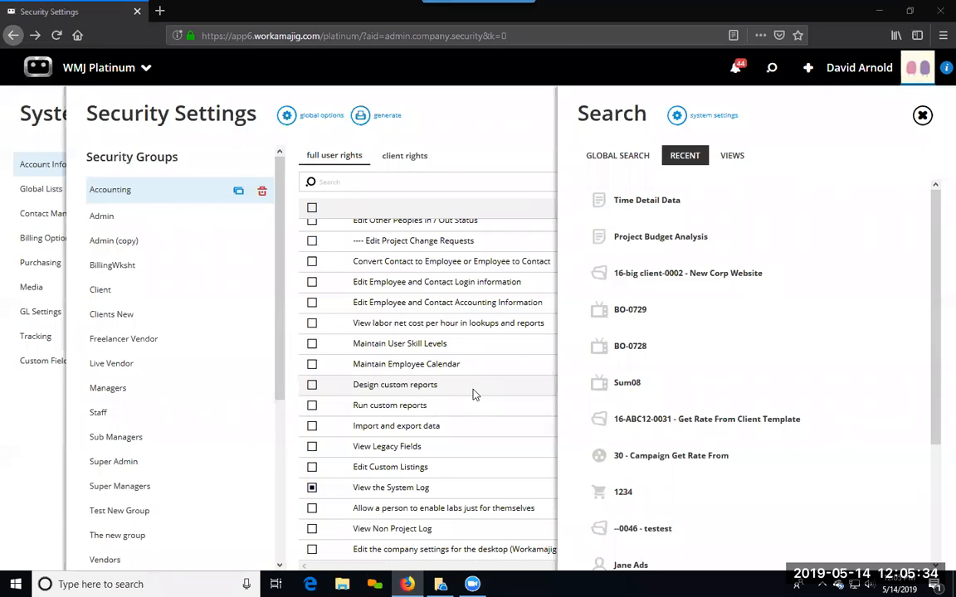
{"action": "left_click", "coordinate": [481, 181]}
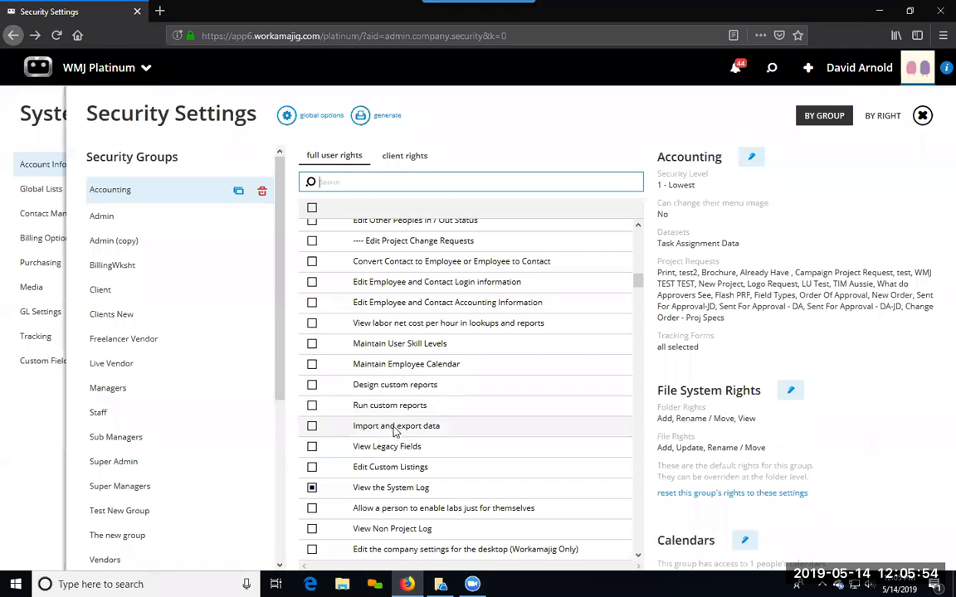
{"action": "scroll", "coordinate": [395, 428], "scroll_direction": "down", "scroll_amount": 3}
{"action": "scroll", "coordinate": [395, 428], "scroll_direction": "down", "scroll_amount": 15}
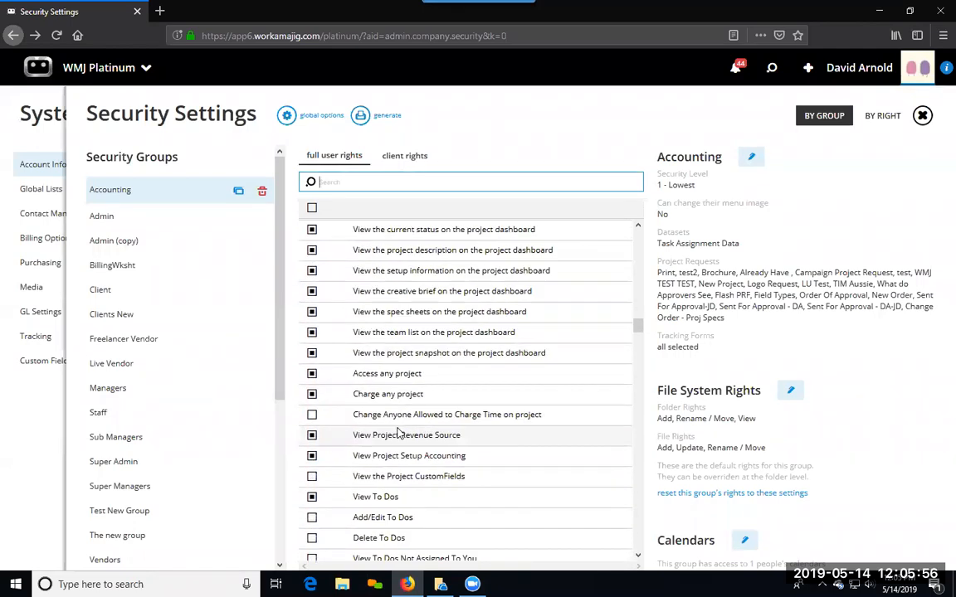
{"action": "scroll", "coordinate": [447, 458], "scroll_direction": "down", "scroll_amount": 3}
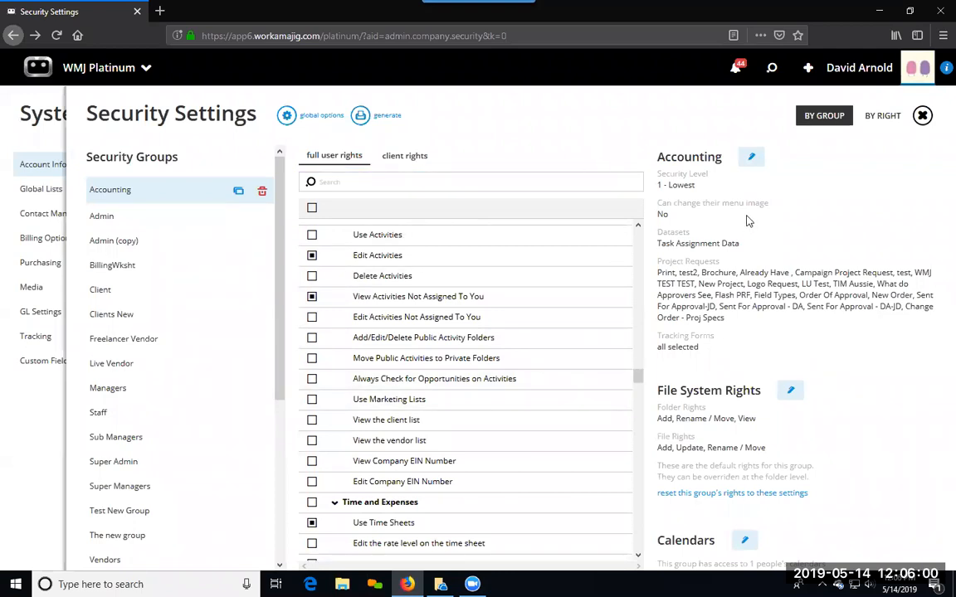
Step: Open the Accounting group's details for editing and look through which data sets are visible or hidden
{"action": "left_click", "coordinate": [750, 160]}
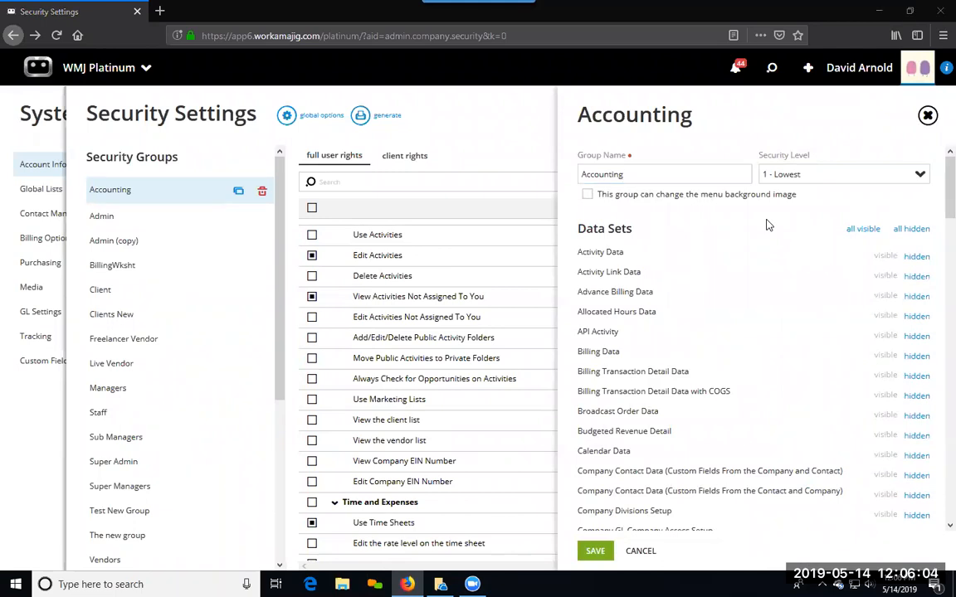
{"action": "left_click", "coordinate": [551, 163]}
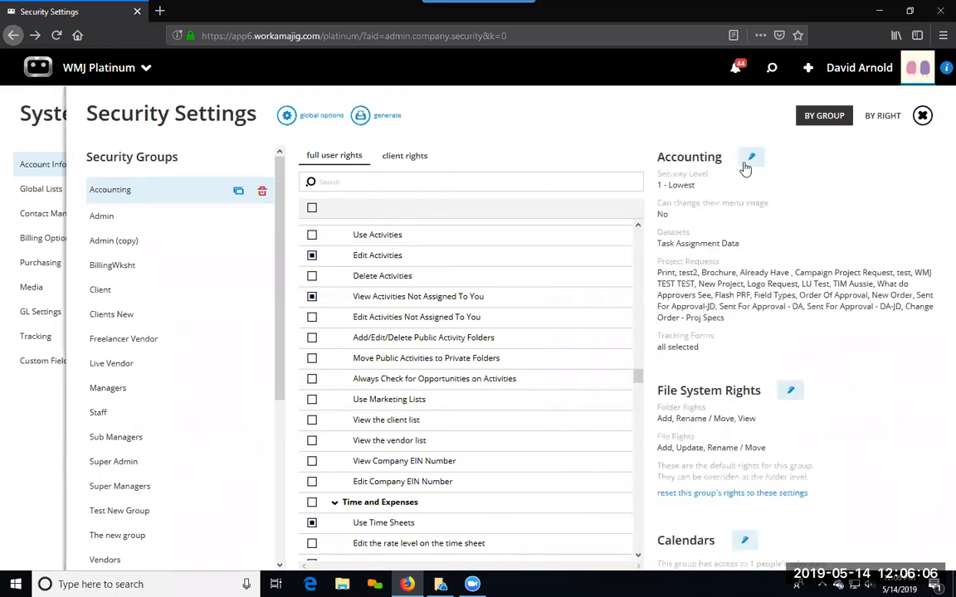
{"action": "left_click", "coordinate": [751, 161]}
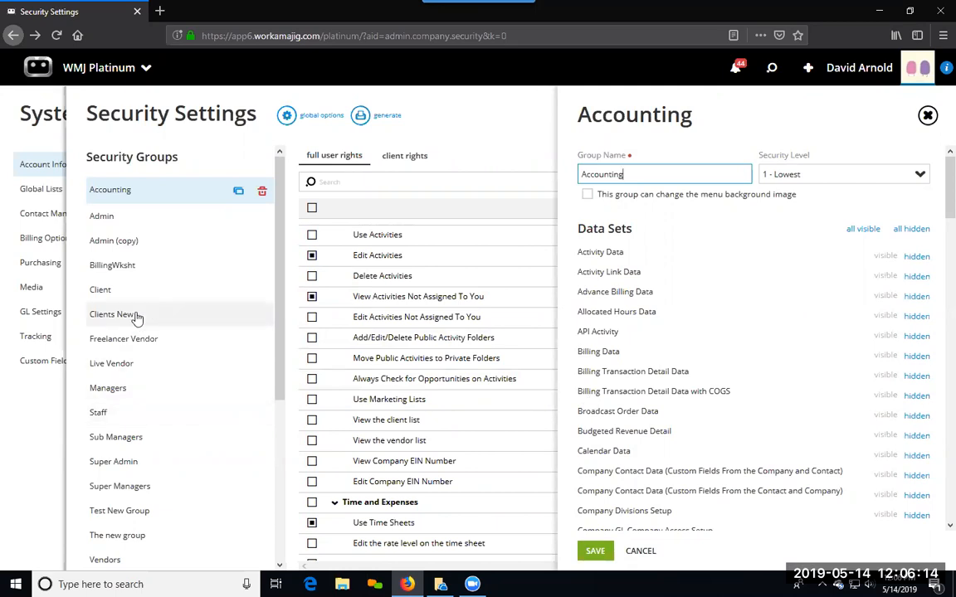
{"action": "scroll", "coordinate": [707, 432], "scroll_direction": "down", "scroll_amount": 1}
{"action": "scroll", "coordinate": [707, 433], "scroll_direction": "down", "scroll_amount": 5}
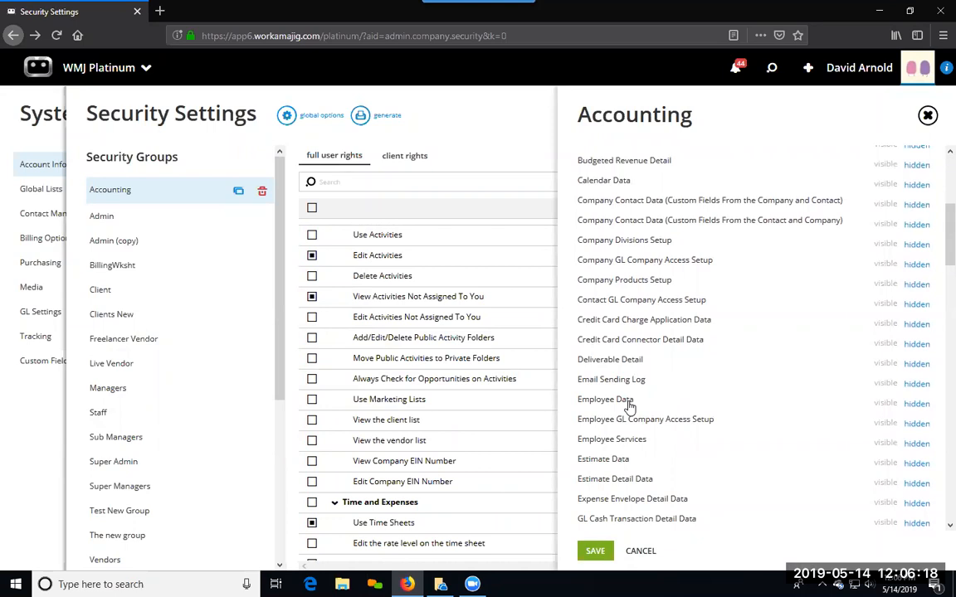
{"action": "scroll", "coordinate": [721, 479], "scroll_direction": "down", "scroll_amount": 5}
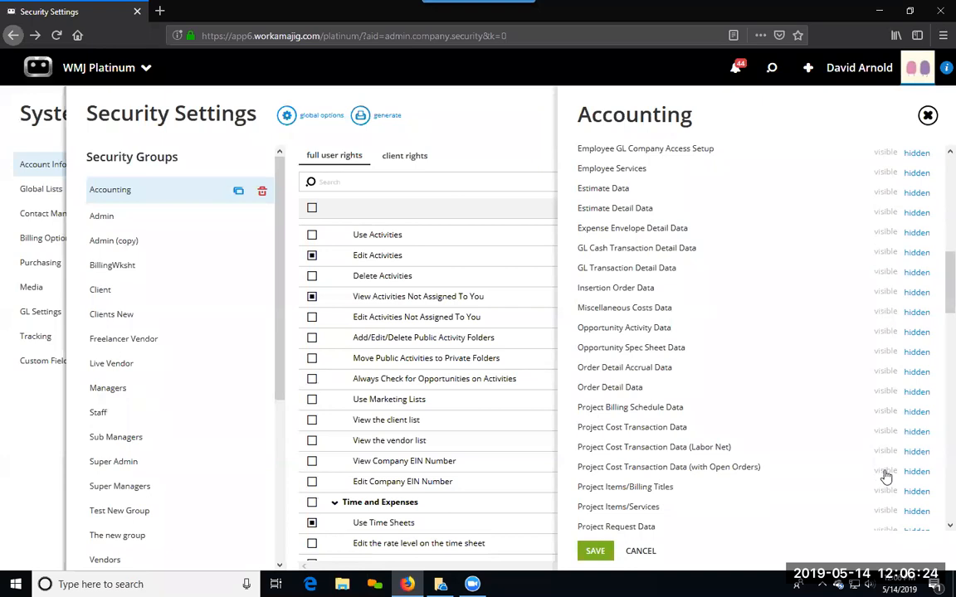
{"action": "scroll", "coordinate": [804, 404], "scroll_direction": "up", "scroll_amount": 4}
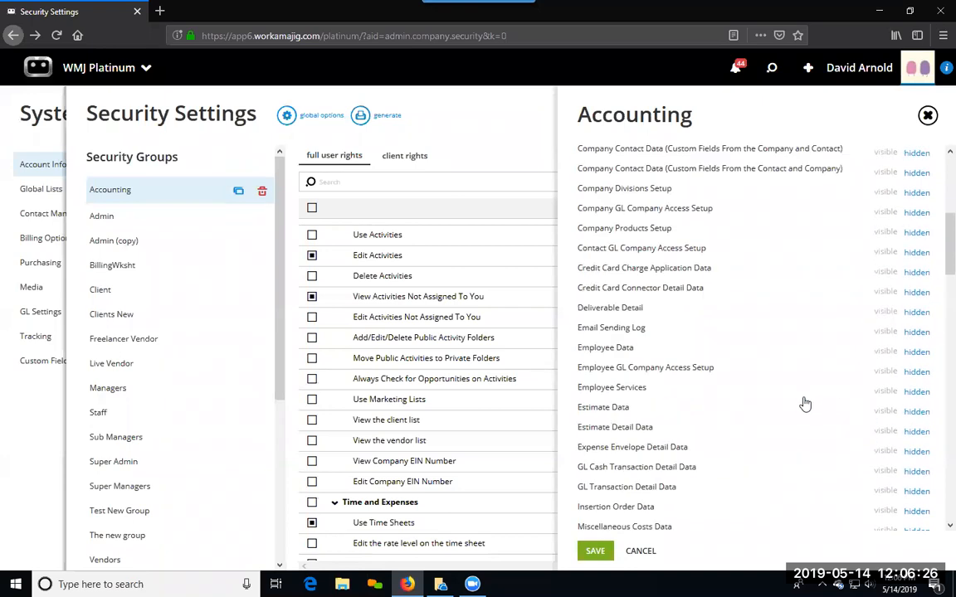
{"action": "scroll", "coordinate": [805, 405], "scroll_direction": "up", "scroll_amount": 6}
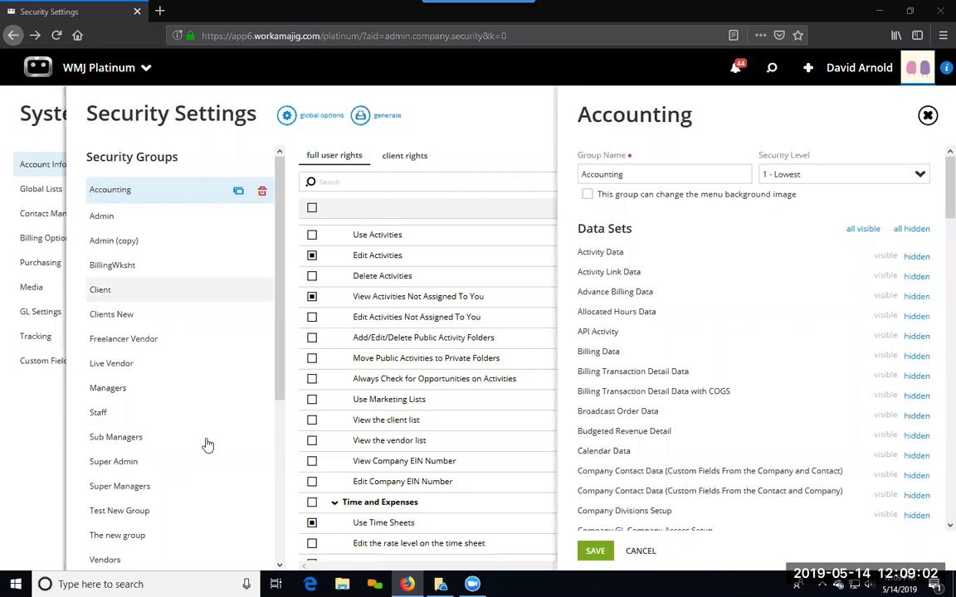
Step: Leave Security Settings, go to the Reports page and show the standard Traffic Reports
{"action": "left_click", "coordinate": [49, 359]}
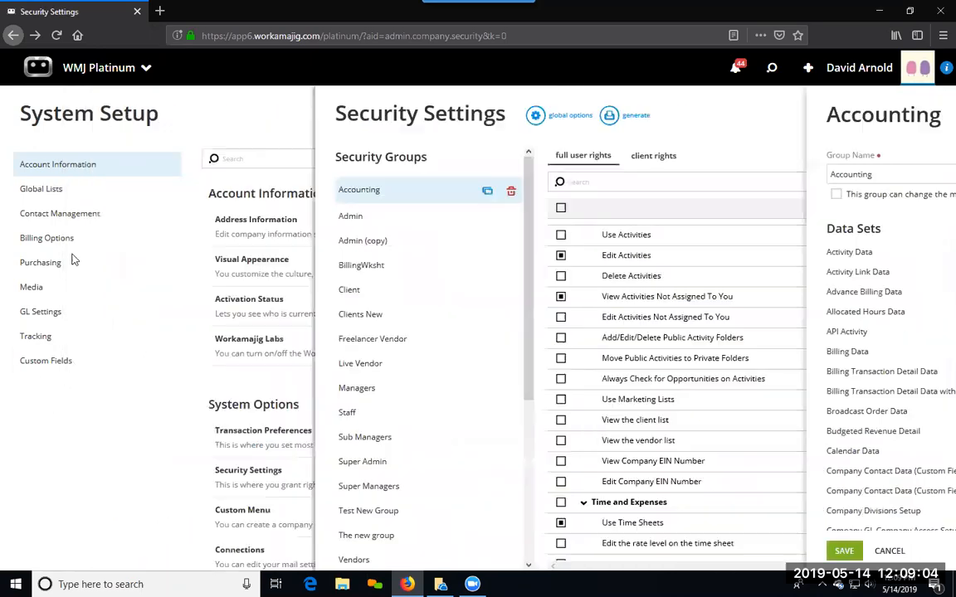
{"action": "left_click", "coordinate": [76, 68]}
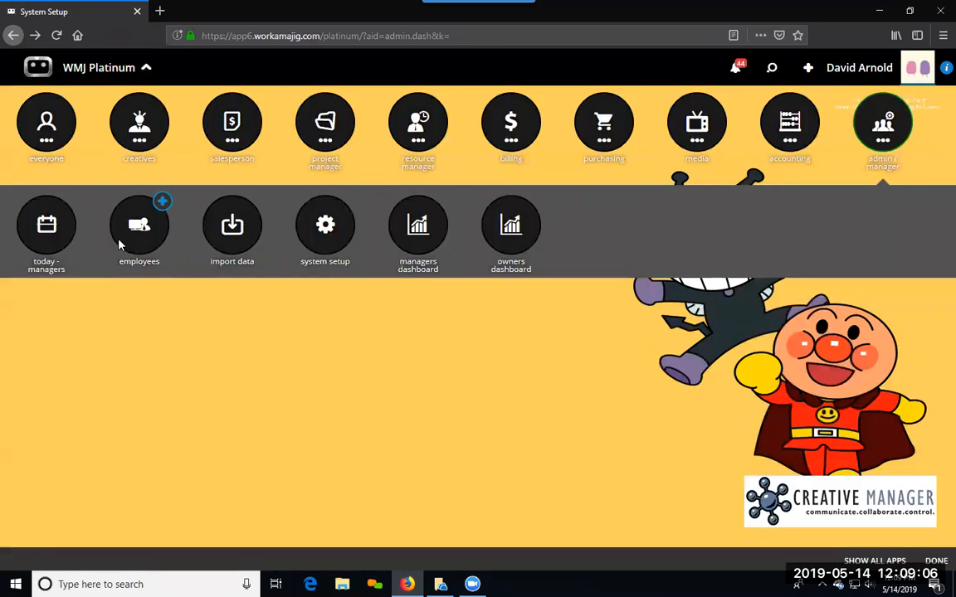
{"action": "left_click", "coordinate": [39, 131]}
{"action": "left_click", "coordinate": [338, 227]}
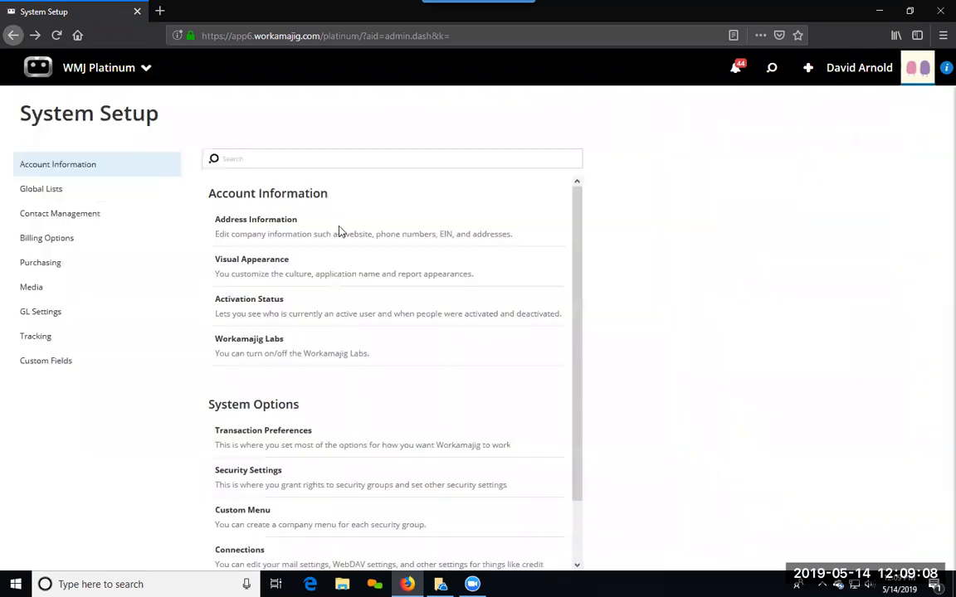
{"action": "left_click", "coordinate": [130, 115]}
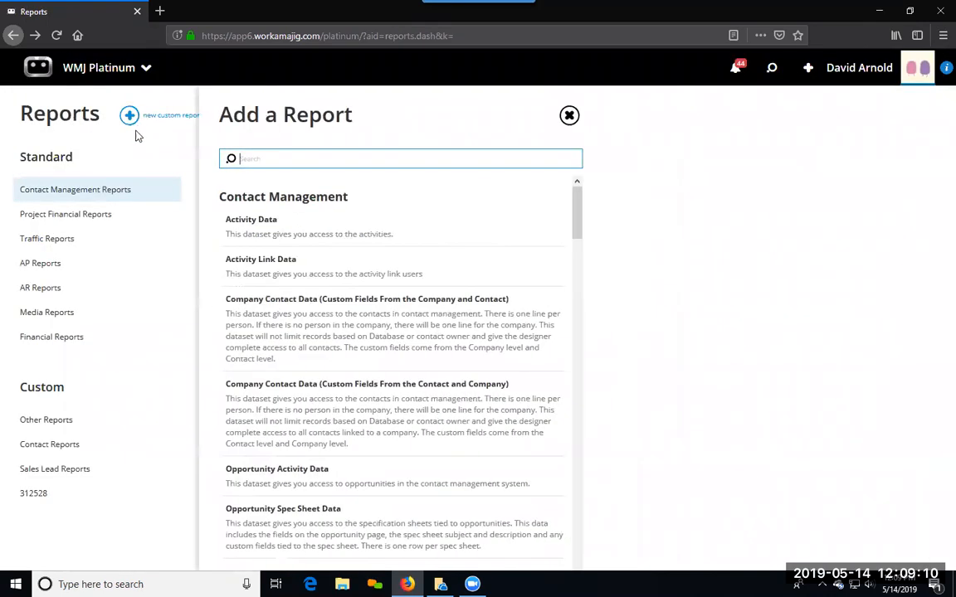
{"action": "left_click", "coordinate": [146, 340]}
{"action": "left_click", "coordinate": [51, 239]}
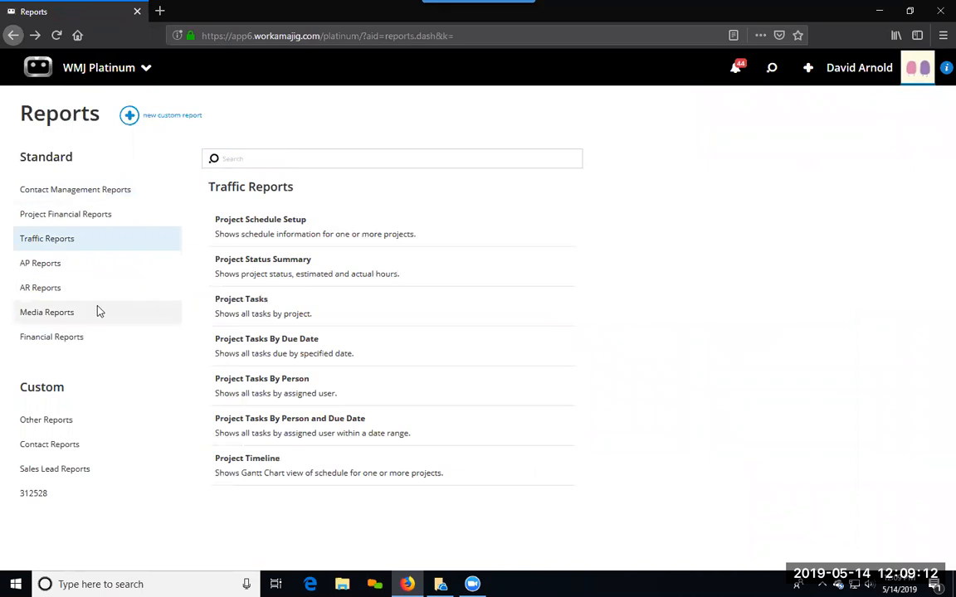
Step: Start a new custom report and browse the available datasets as far as the Traffic group
{"action": "left_click", "coordinate": [130, 117]}
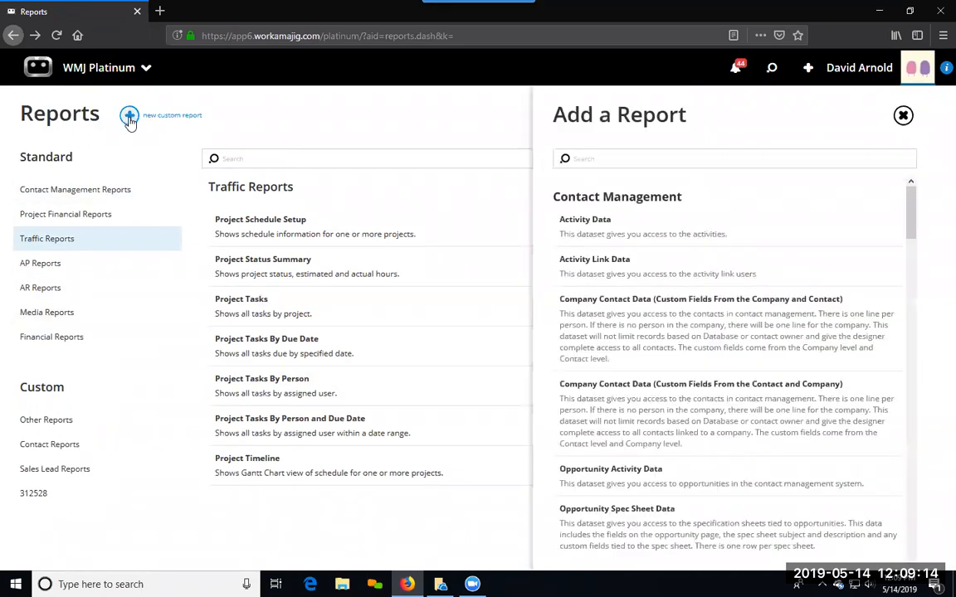
{"action": "scroll", "coordinate": [309, 331], "scroll_direction": "down", "scroll_amount": 5}
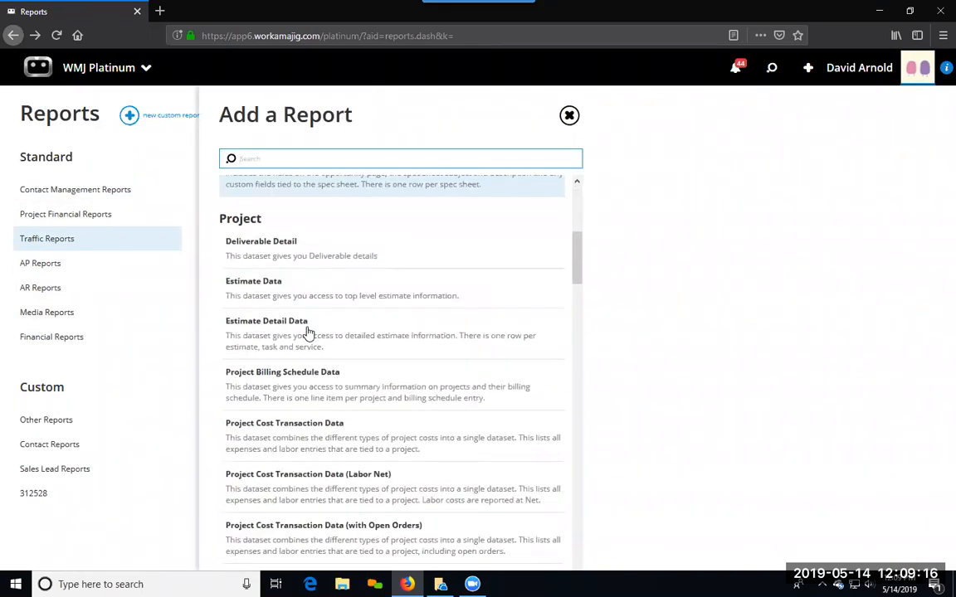
{"action": "scroll", "coordinate": [307, 332], "scroll_direction": "down", "scroll_amount": 10}
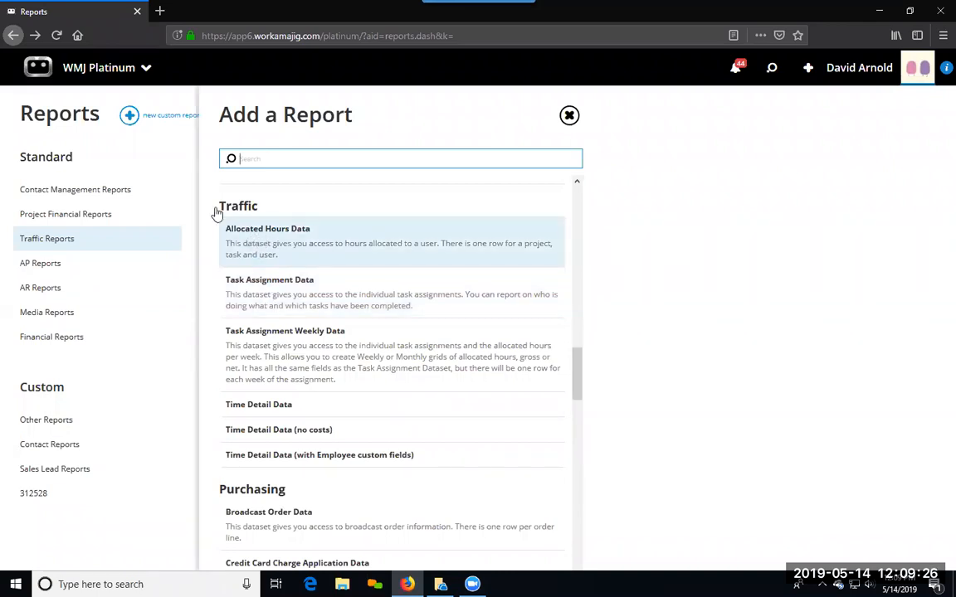
Step: Go to the project manager's Today page and open the By Client view of Assignments
{"action": "left_click", "coordinate": [75, 73]}
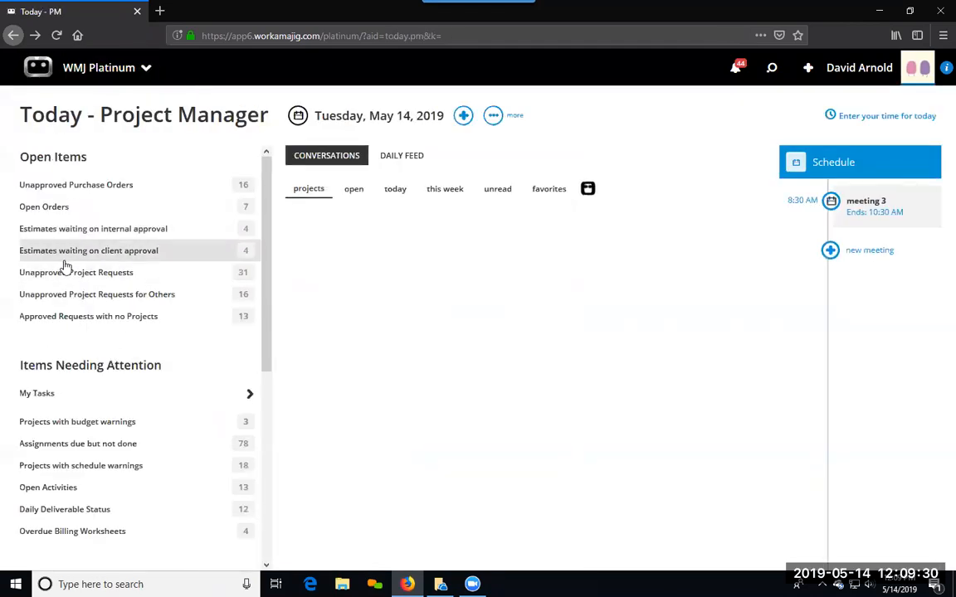
{"action": "scroll", "coordinate": [87, 406], "scroll_direction": "down", "scroll_amount": 1}
{"action": "scroll", "coordinate": [88, 421], "scroll_direction": "down", "scroll_amount": 3}
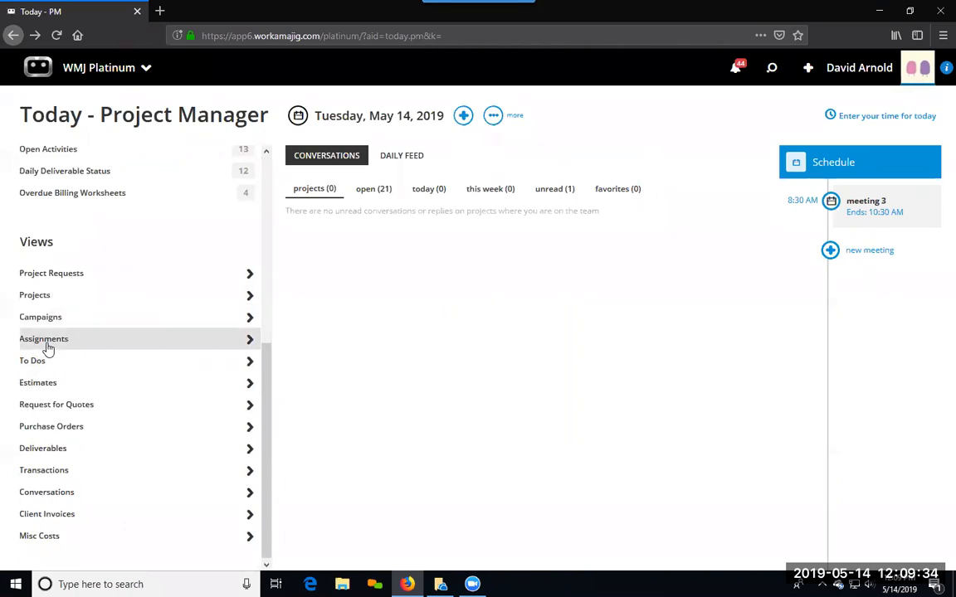
{"action": "left_click", "coordinate": [47, 347]}
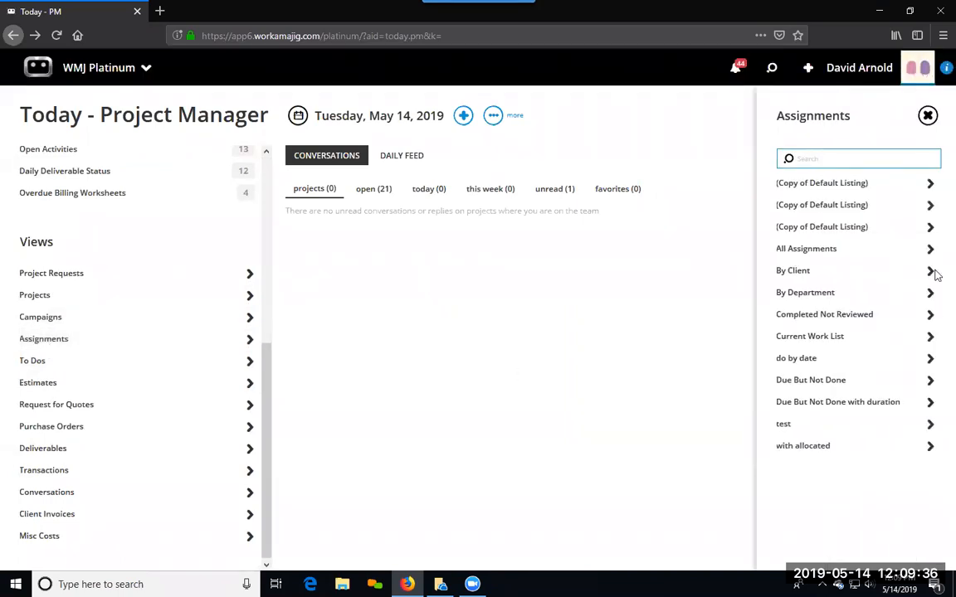
{"action": "left_click", "coordinate": [793, 270]}
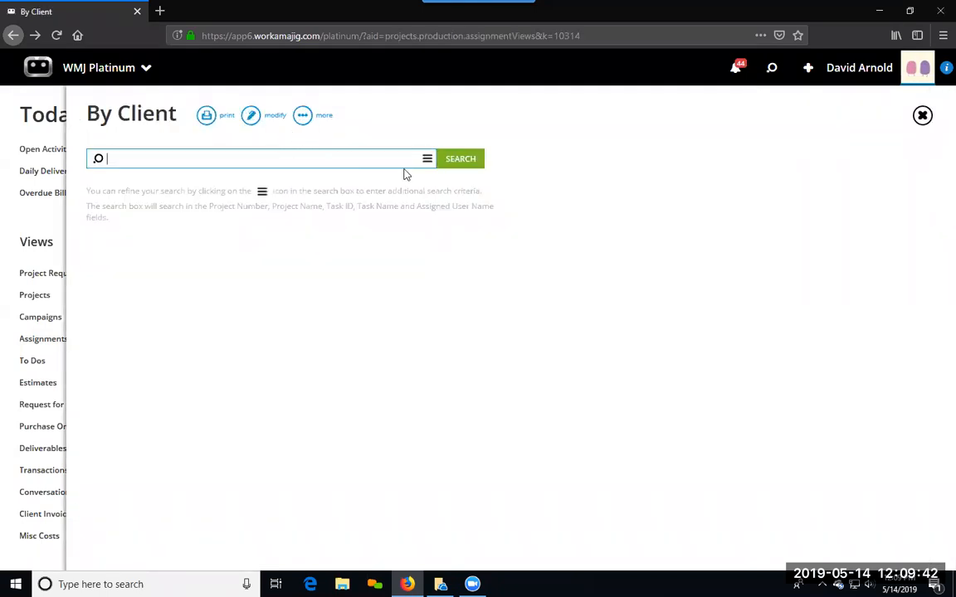
Step: Run the By Client view, expand AHMC, and inspect and select the Copy assignment of project 17-AHMC-0064
{"action": "left_click", "coordinate": [453, 162]}
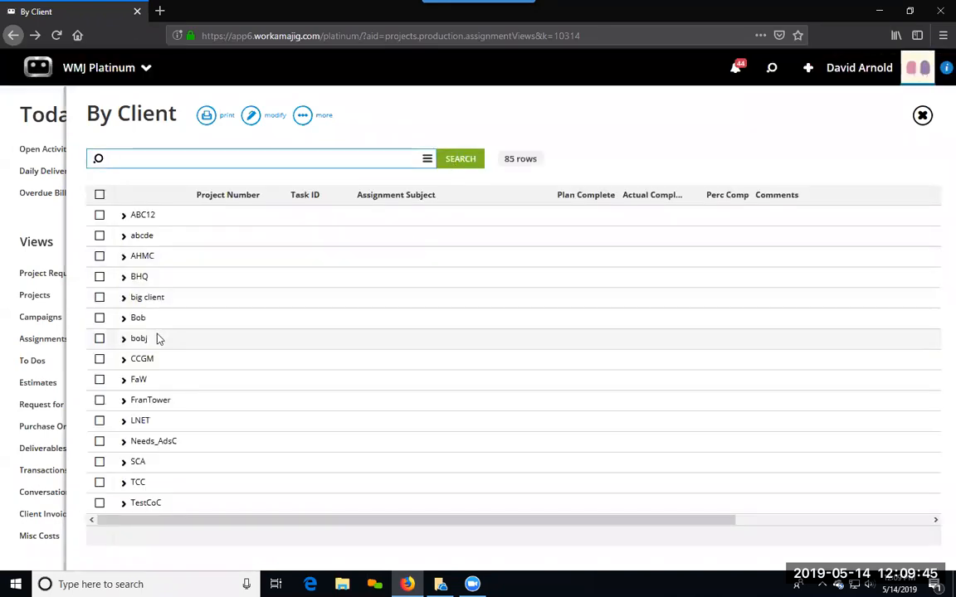
{"action": "left_click", "coordinate": [123, 256]}
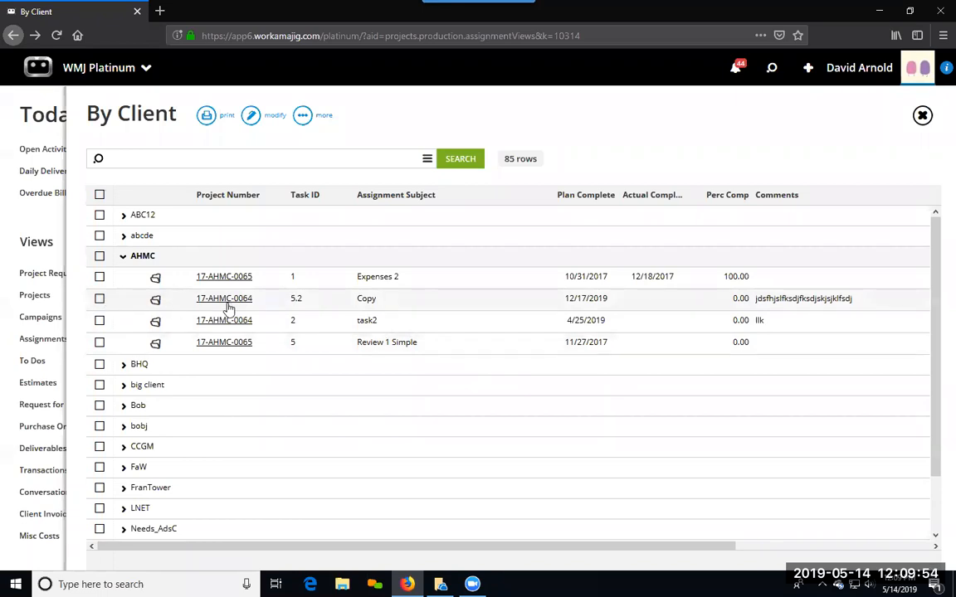
{"action": "left_click", "coordinate": [329, 305]}
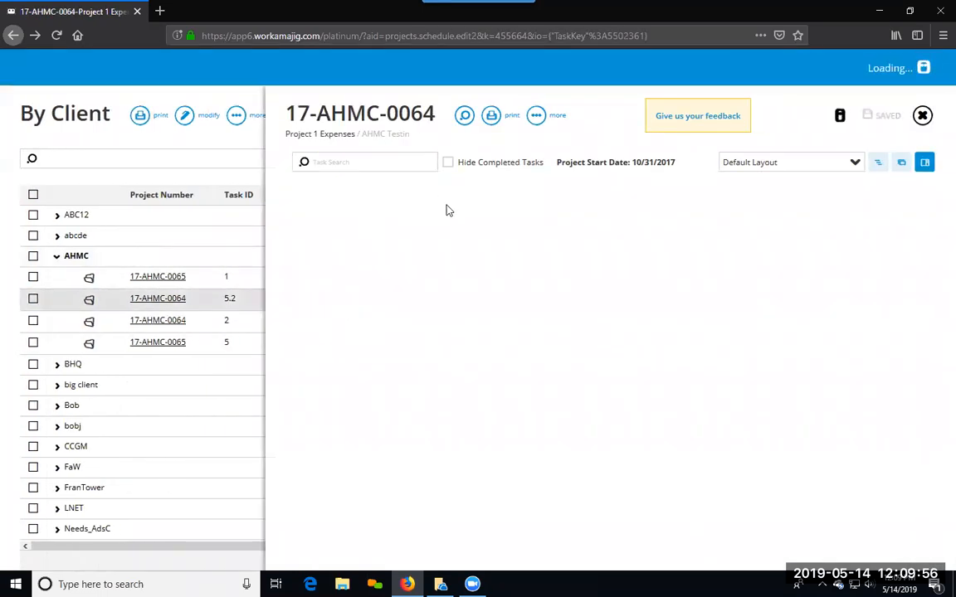
{"action": "left_click", "coordinate": [100, 300]}
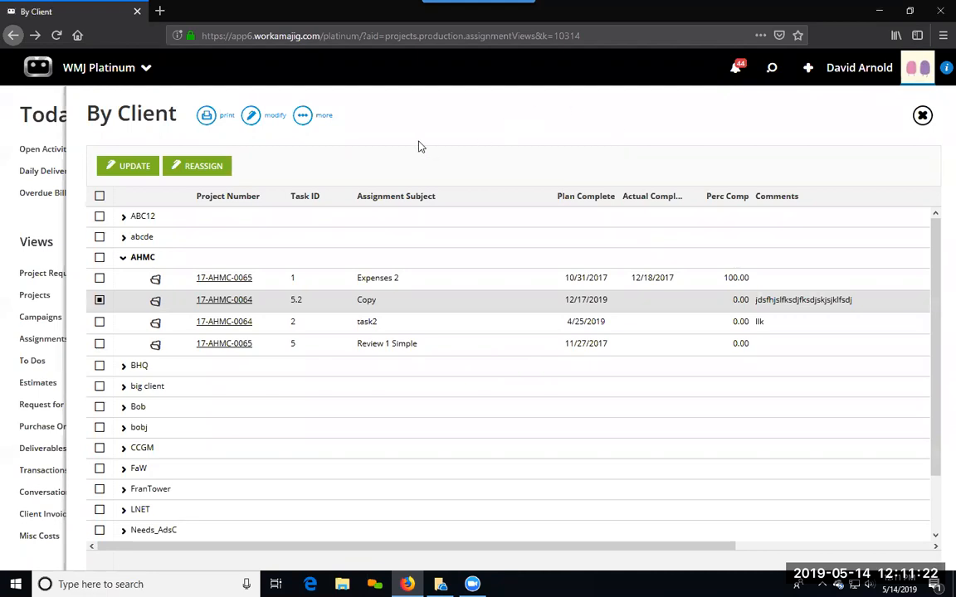
Step: Open the By Client view for editing and review its settings and the security groups it is visible to
{"action": "left_click", "coordinate": [248, 118]}
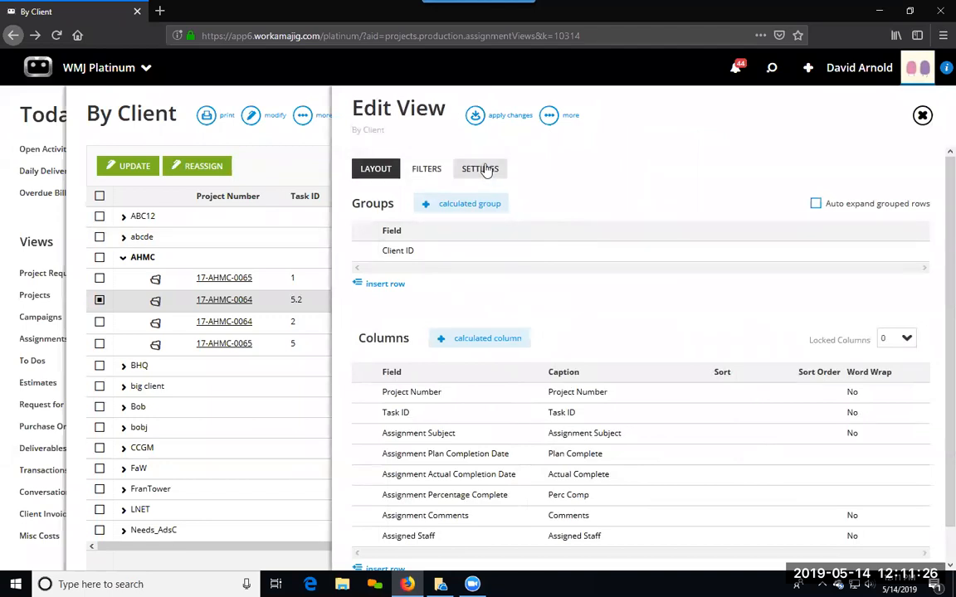
{"action": "left_click", "coordinate": [486, 169]}
{"action": "scroll", "coordinate": [463, 310], "scroll_direction": "down", "scroll_amount": 3}
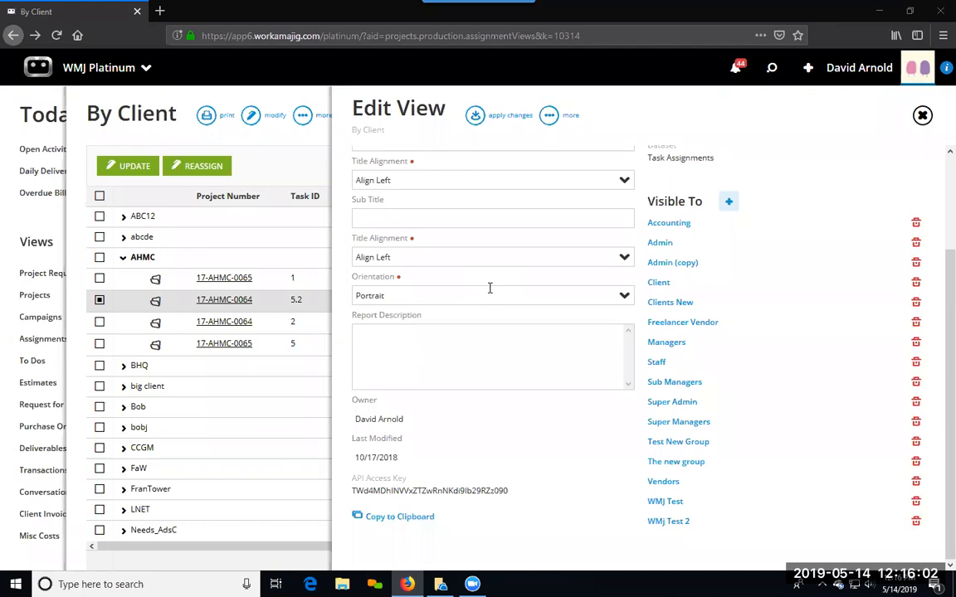
Step: Leave the By Client view and go to the Report Center in the Everyone group
{"action": "left_click", "coordinate": [35, 220]}
{"action": "left_click", "coordinate": [112, 72]}
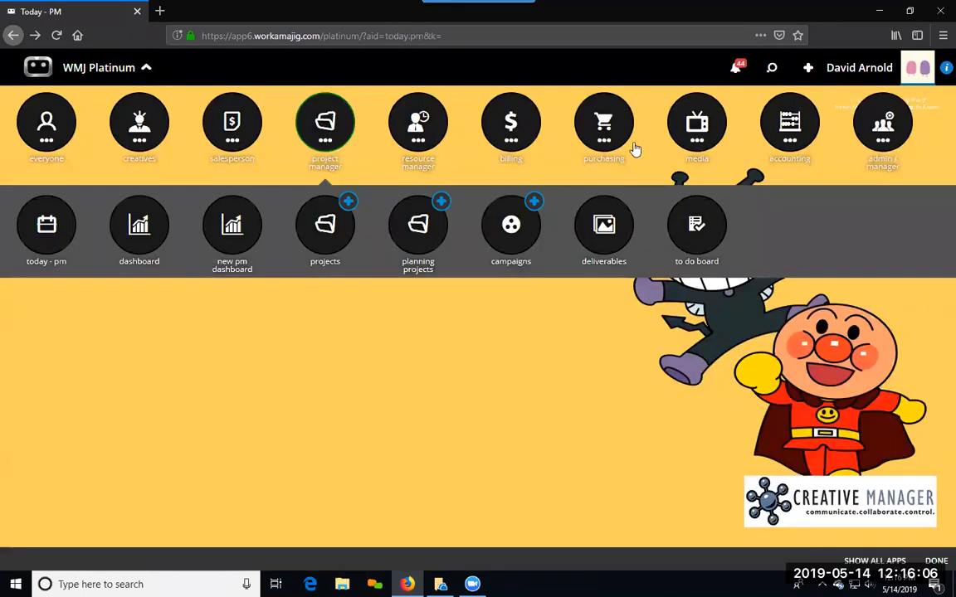
{"action": "left_click", "coordinate": [33, 131]}
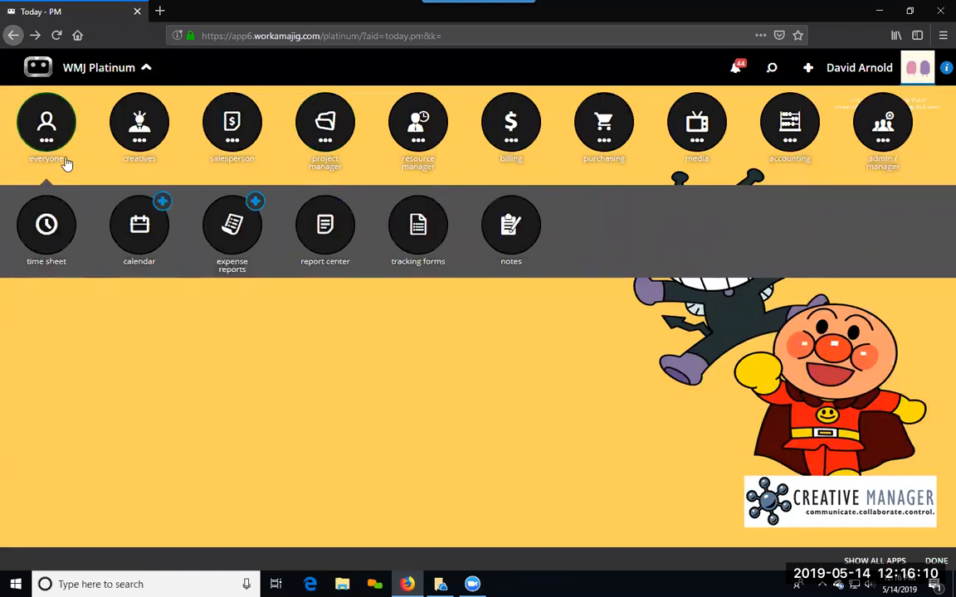
{"action": "left_click", "coordinate": [37, 131]}
{"action": "left_click", "coordinate": [33, 118]}
{"action": "left_click", "coordinate": [325, 226]}
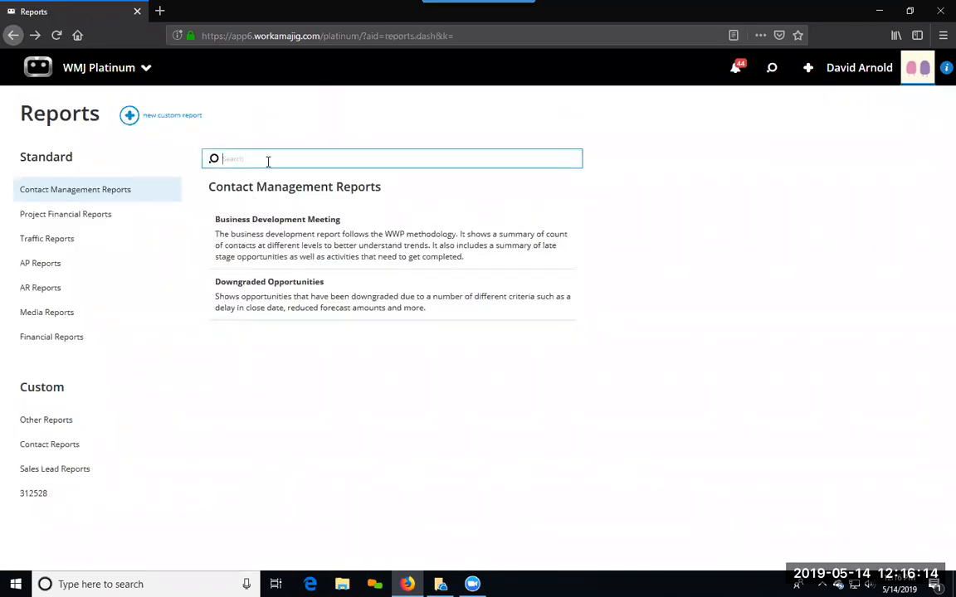
Step: Search the reports for "time" and open the Time Detail Data report
{"action": "type", "text": "time"}
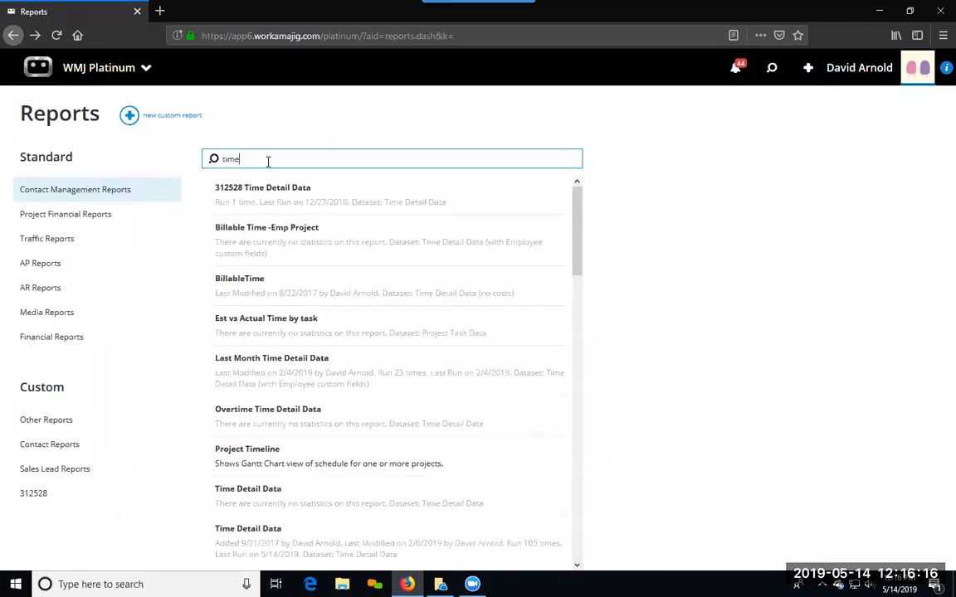
{"action": "scroll", "coordinate": [294, 346], "scroll_direction": "down", "scroll_amount": 4}
{"action": "left_click", "coordinate": [249, 284]}
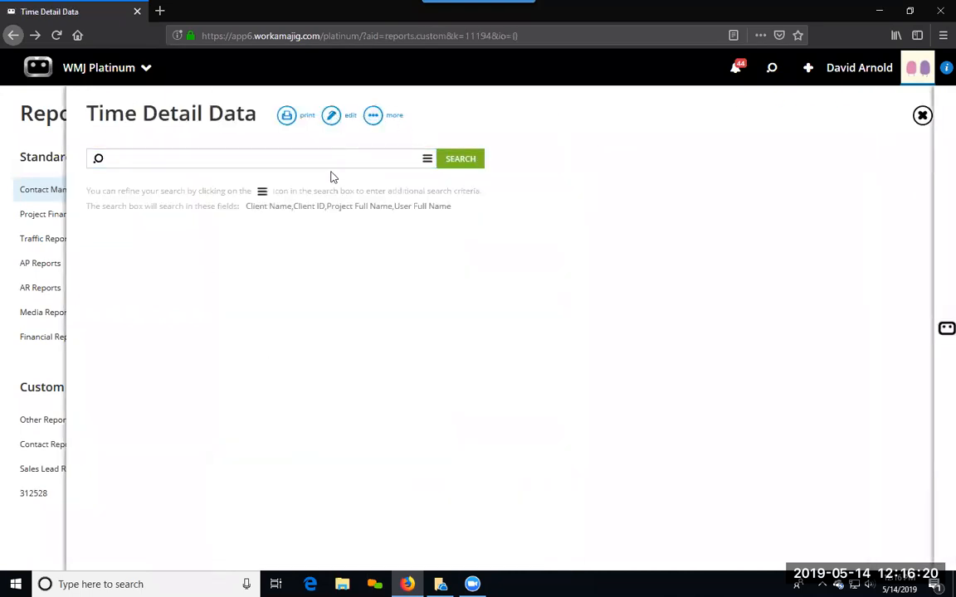
Step: Edit the Time Detail Data report and add User Name as its first column
{"action": "left_click", "coordinate": [331, 115]}
{"action": "left_click", "coordinate": [266, 280]}
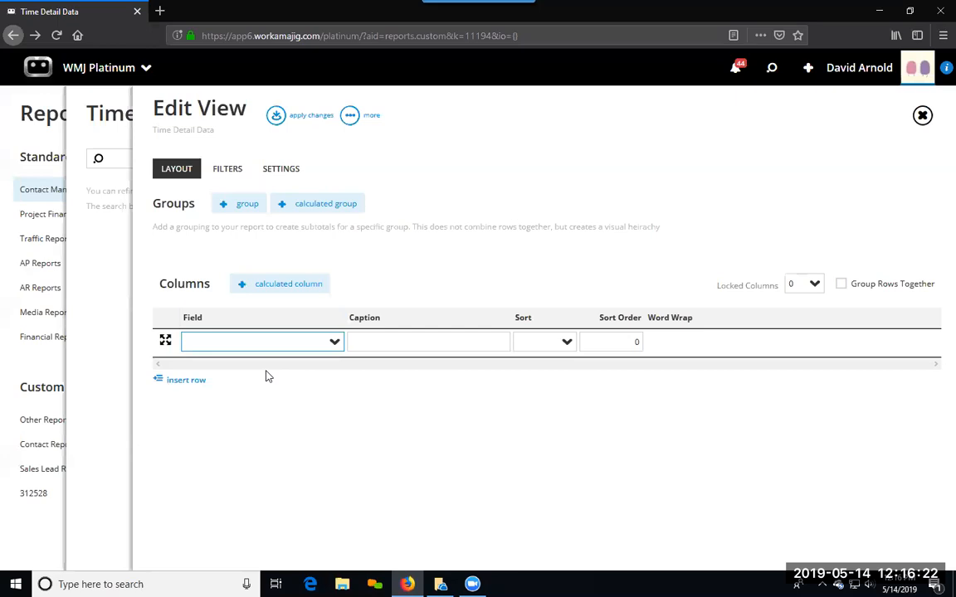
{"action": "type", "text": "user"}
{"action": "key", "text": "Down"}
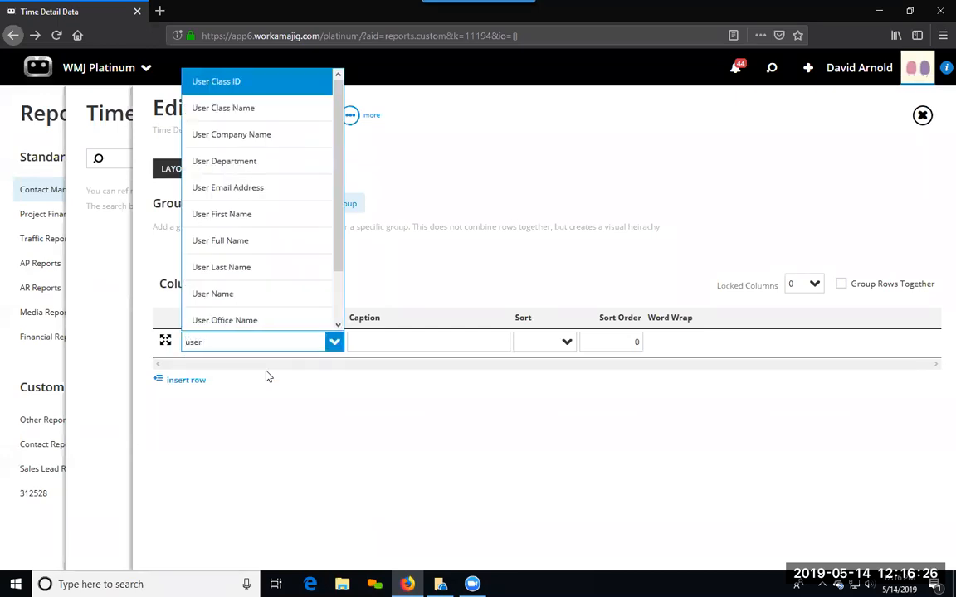
{"action": "type", "text": "name"}
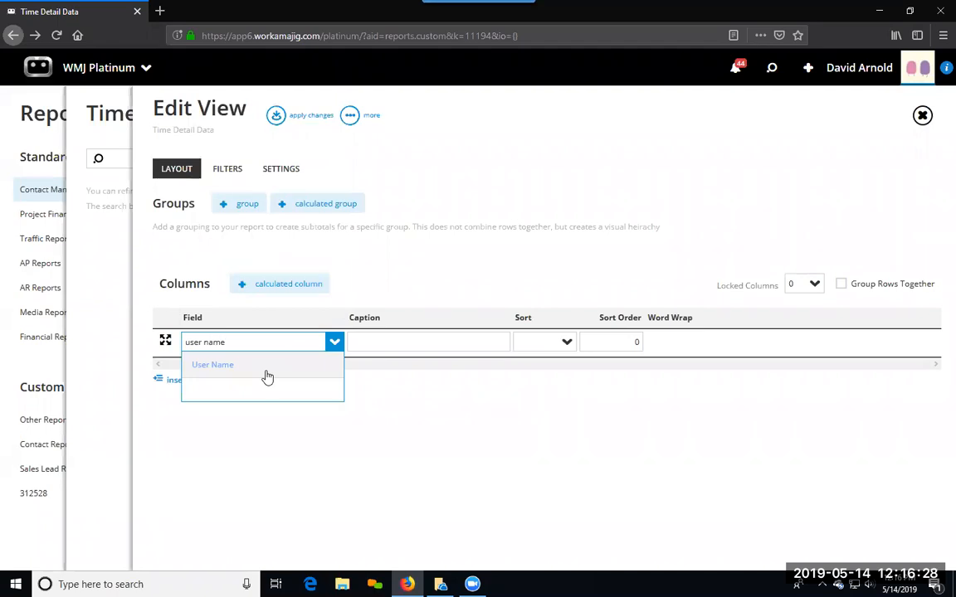
{"action": "key", "text": "Return"}
Step: Add Task Name and Actual Hours Worked columns after the User Name column
{"action": "left_click", "coordinate": [178, 373]}
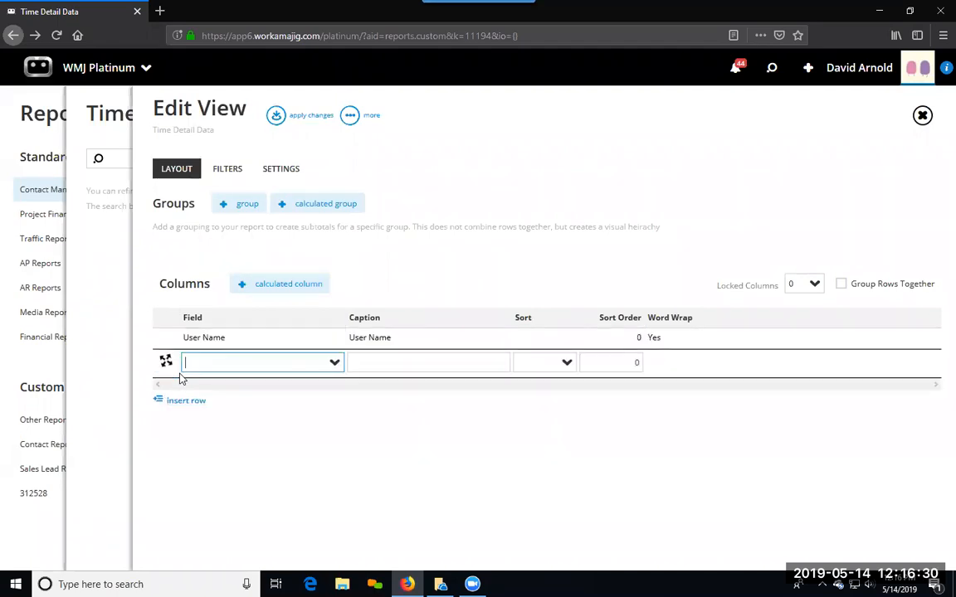
{"action": "type", "text": "task"}
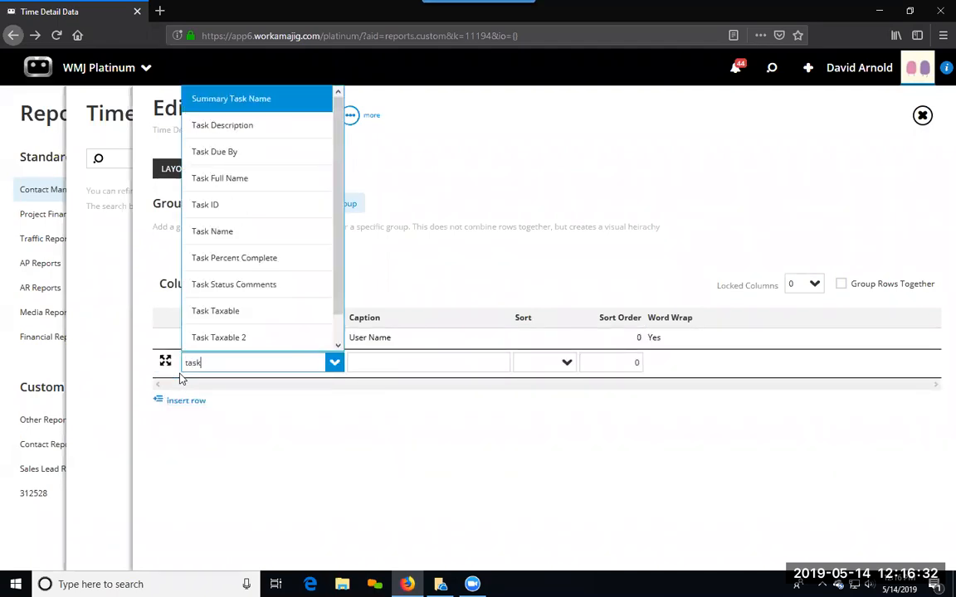
{"action": "left_click", "coordinate": [190, 230]}
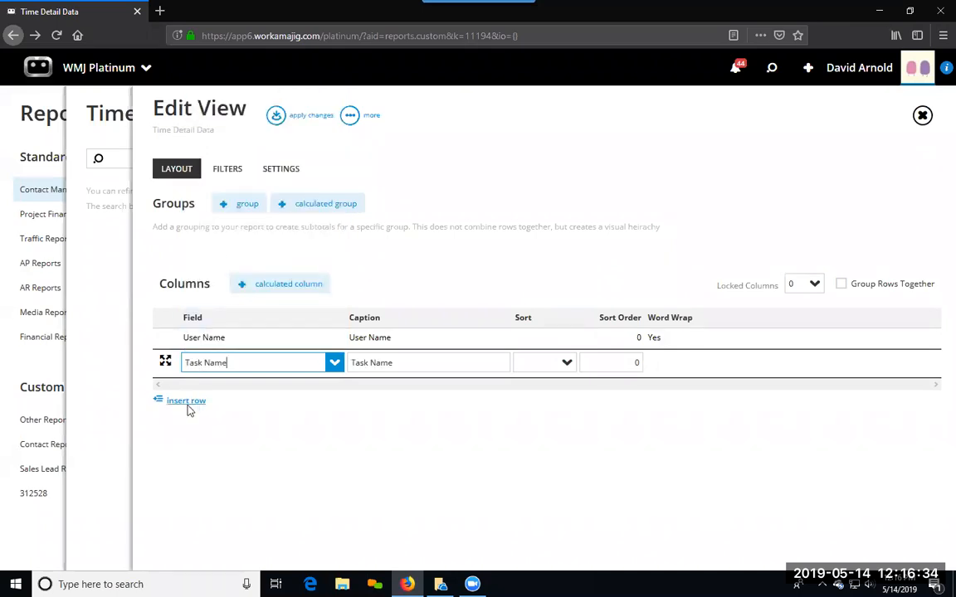
{"action": "left_click", "coordinate": [187, 406]}
{"action": "type", "text": "actua"}
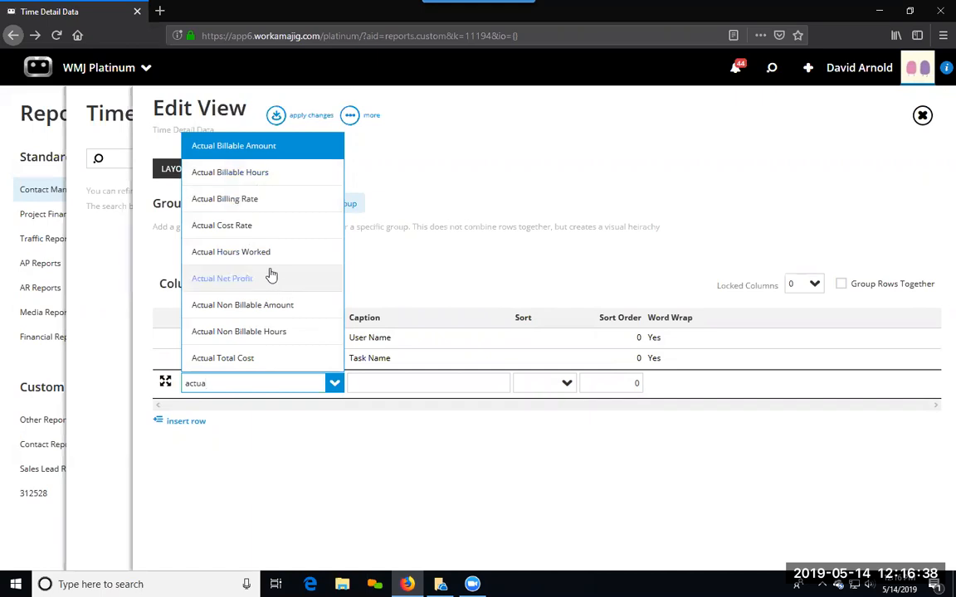
{"action": "left_click", "coordinate": [241, 251]}
Step: Add a Comments column, then apply the layout and review the report's time entries
{"action": "left_click", "coordinate": [186, 421]}
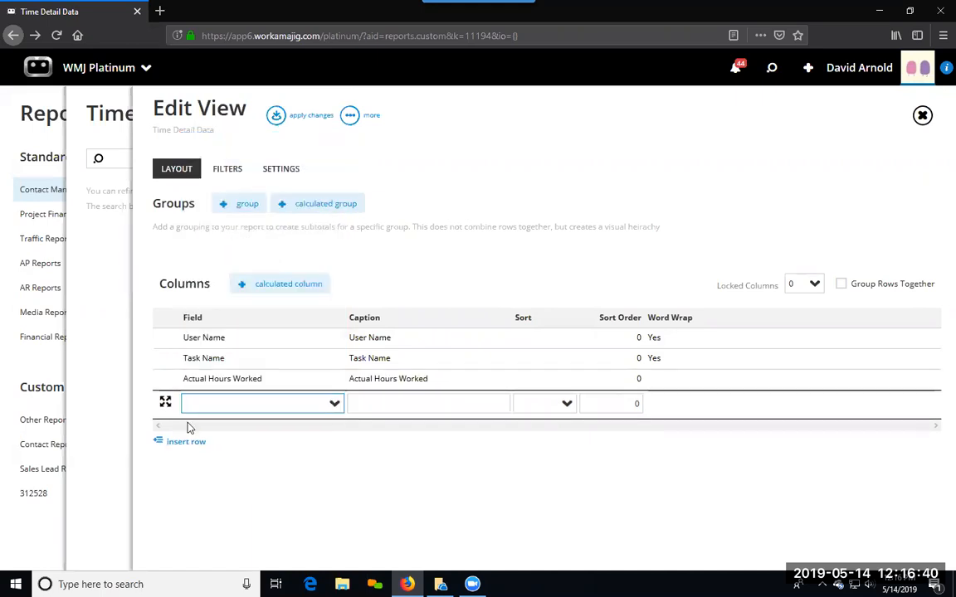
{"action": "type", "text": "com"}
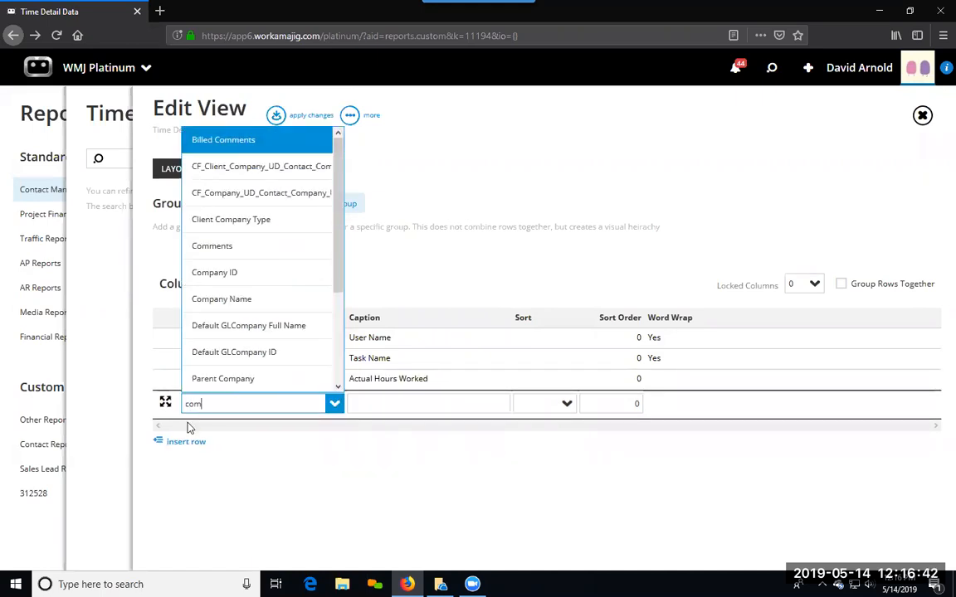
{"action": "left_click", "coordinate": [211, 242]}
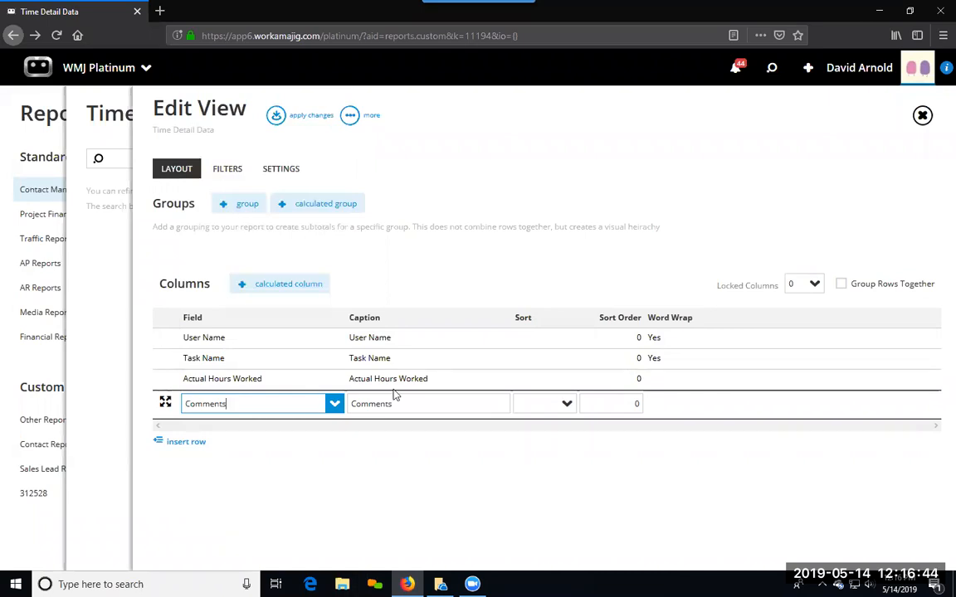
{"action": "left_click", "coordinate": [277, 115]}
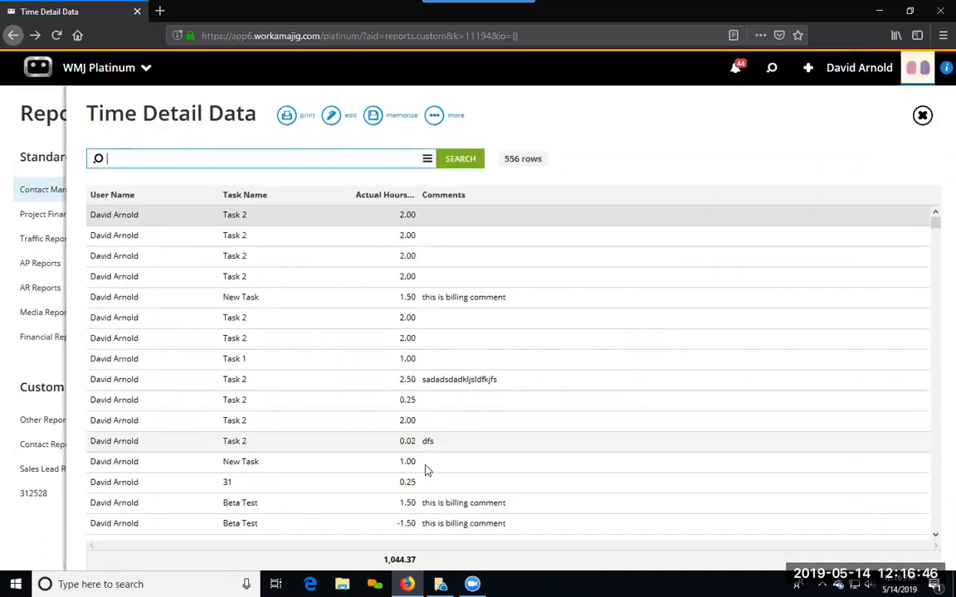
{"action": "scroll", "coordinate": [469, 435], "scroll_direction": "down", "scroll_amount": 2}
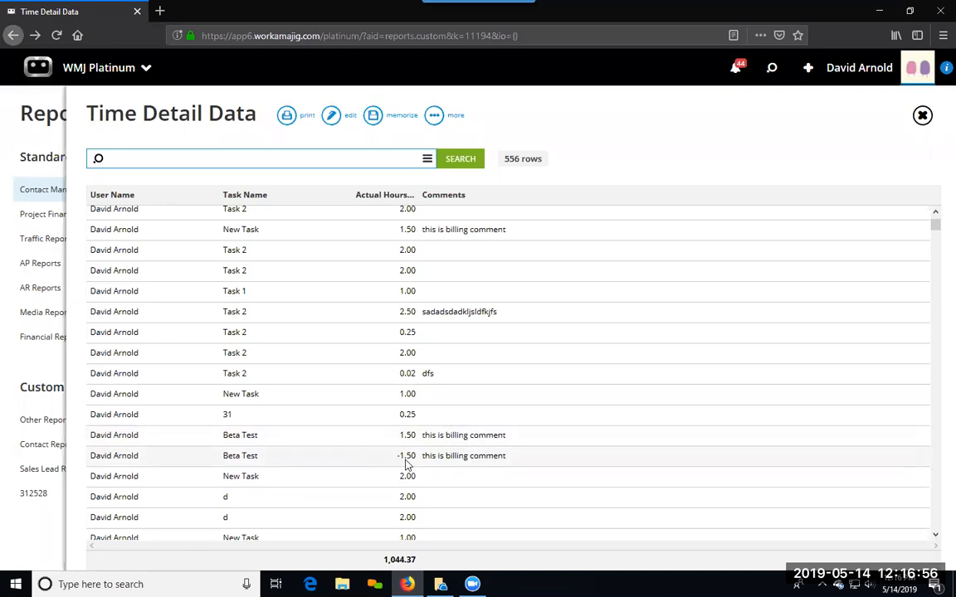
{"action": "scroll", "coordinate": [406, 463], "scroll_direction": "down", "scroll_amount": 5}
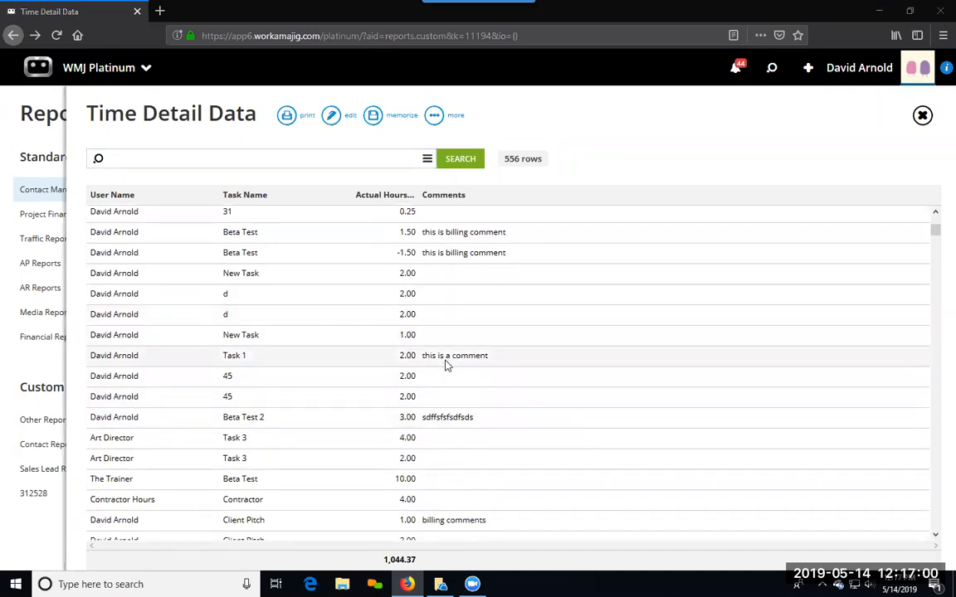
{"action": "scroll", "coordinate": [211, 336], "scroll_direction": "down", "scroll_amount": 2}
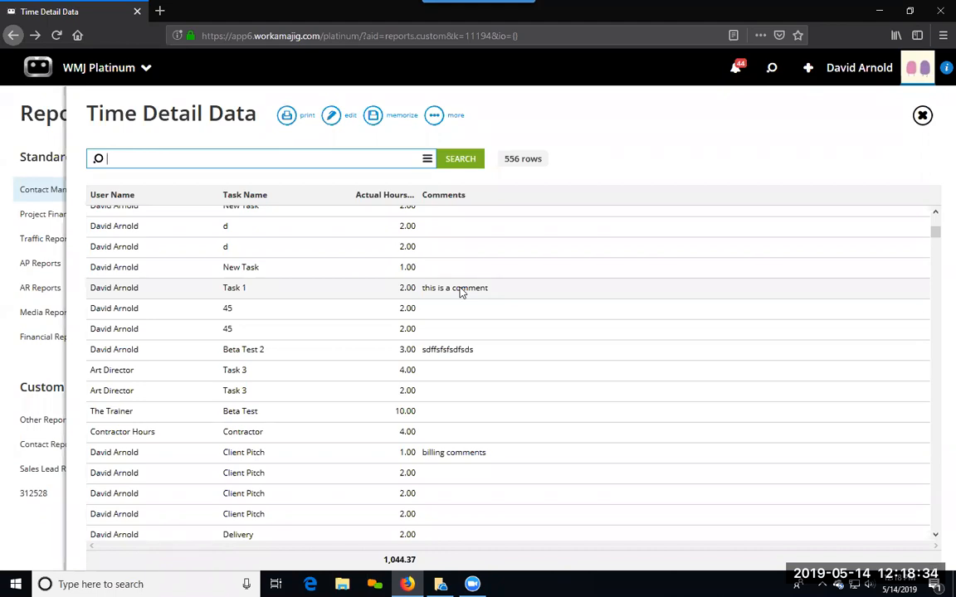
Step: Go to System Setup and open the GL Tracking Options to check the first month of the fiscal year
{"action": "left_click", "coordinate": [99, 67]}
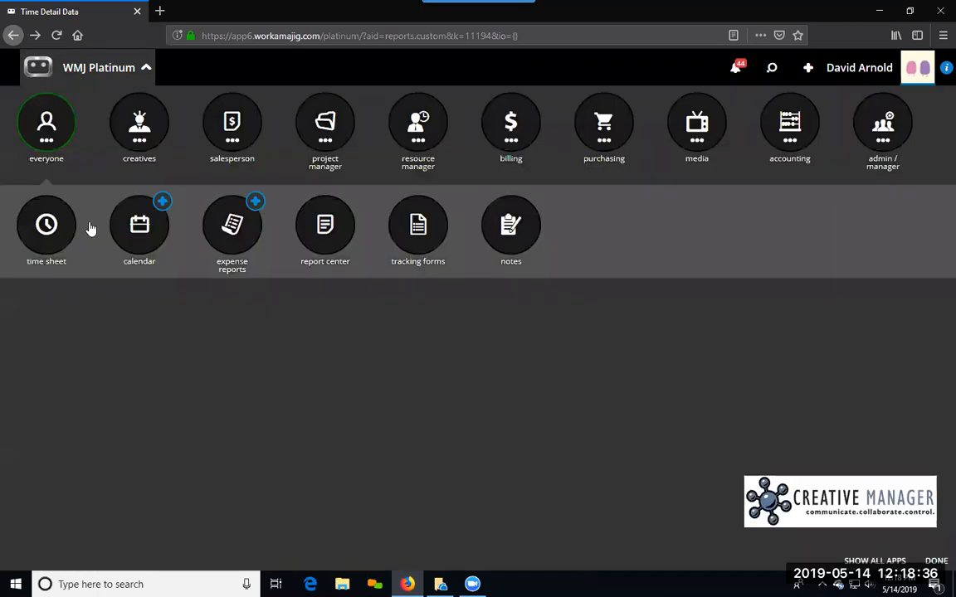
{"action": "left_click", "coordinate": [882, 124]}
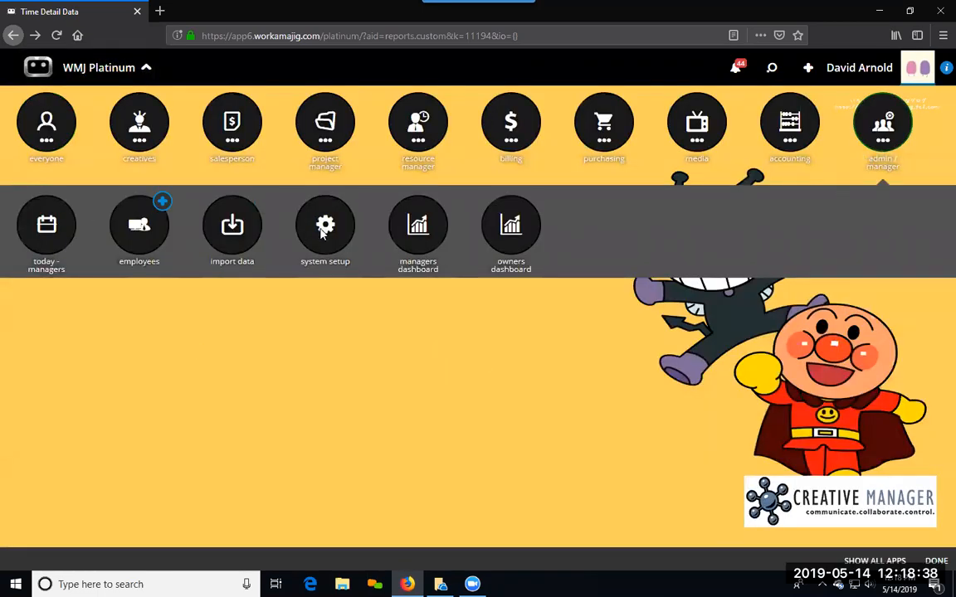
{"action": "left_click", "coordinate": [324, 232]}
{"action": "left_click", "coordinate": [41, 313]}
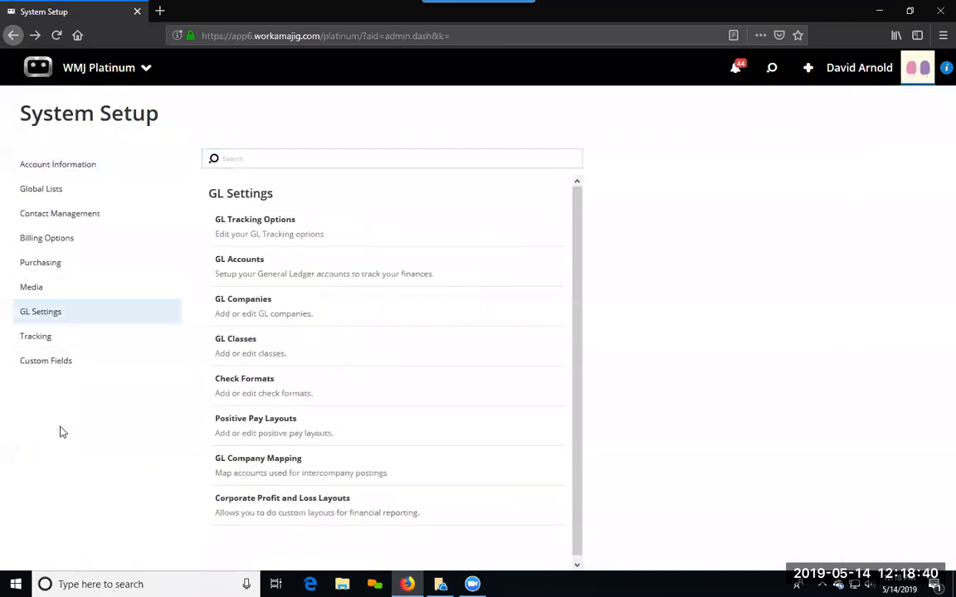
{"action": "left_click", "coordinate": [252, 240]}
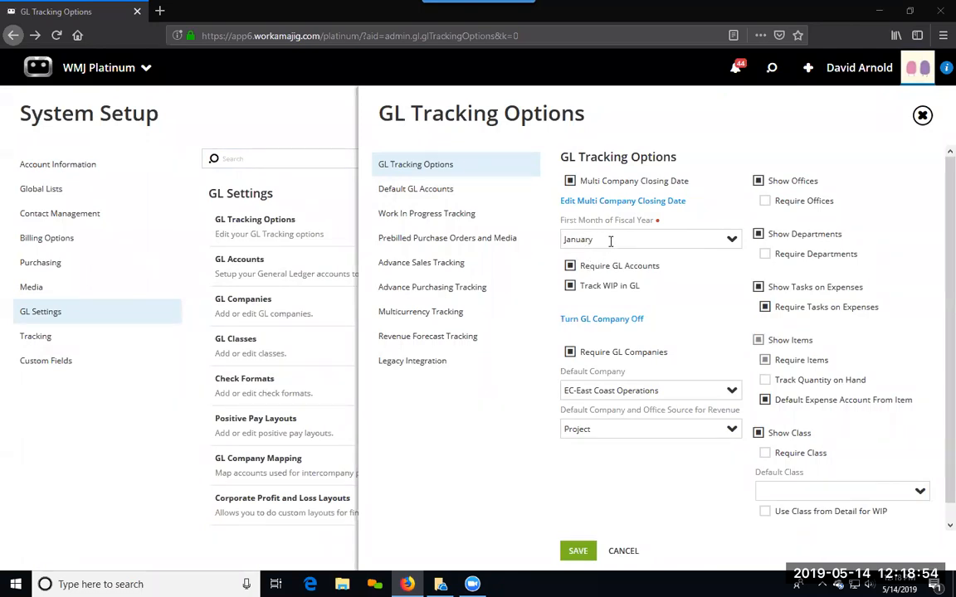
Step: Go to the Accounting Today page and open the Project Profit and Loss (Detail View) financial report
{"action": "left_click", "coordinate": [100, 70]}
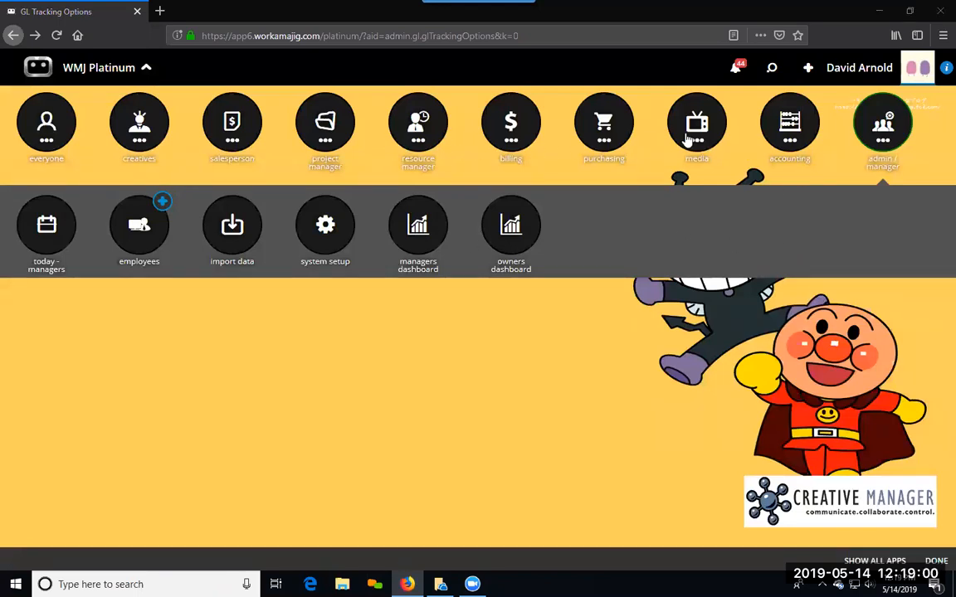
{"action": "left_click", "coordinate": [781, 133]}
{"action": "left_click", "coordinate": [42, 223]}
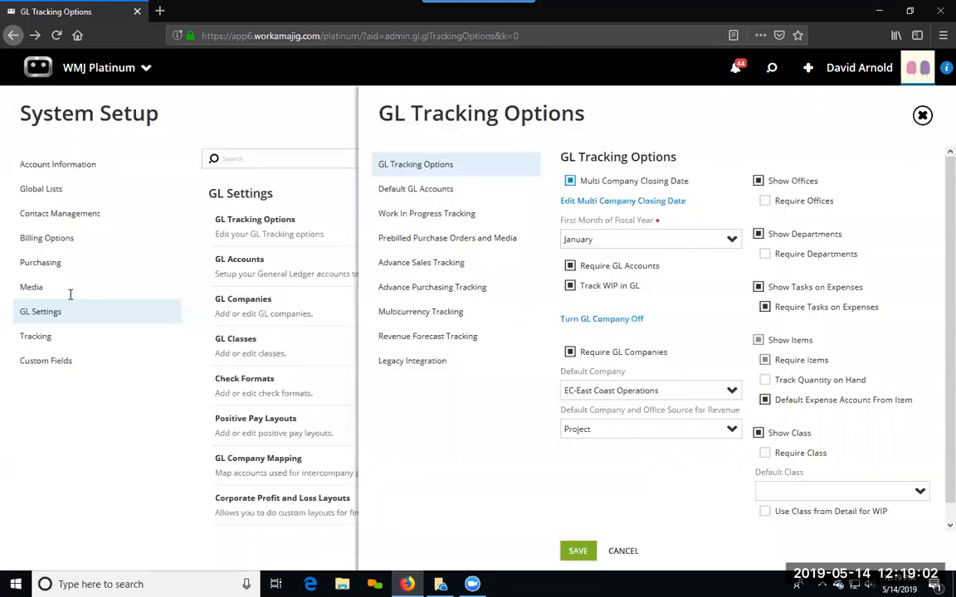
{"action": "scroll", "coordinate": [101, 463], "scroll_direction": "down", "scroll_amount": 10}
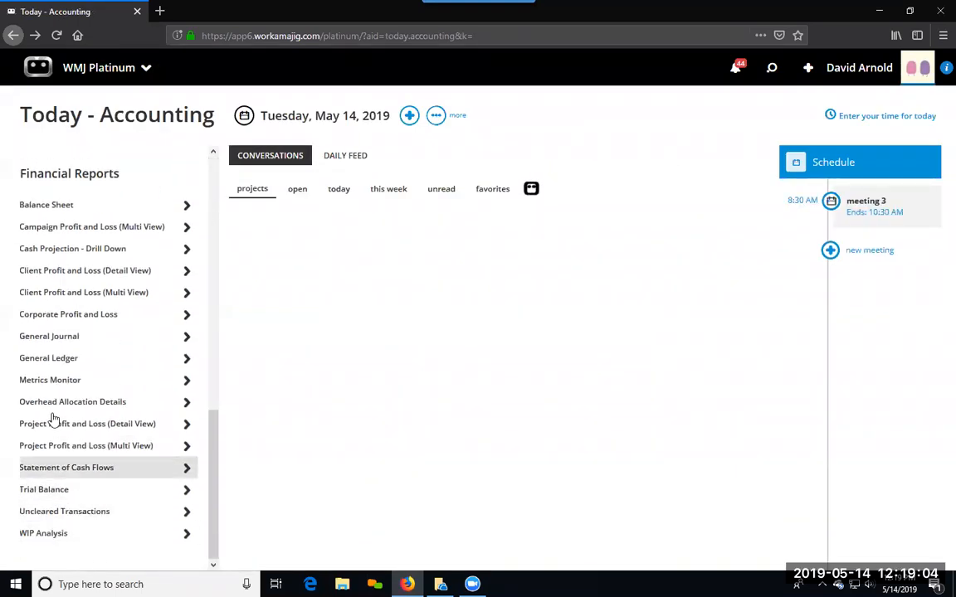
{"action": "left_click", "coordinate": [67, 426]}
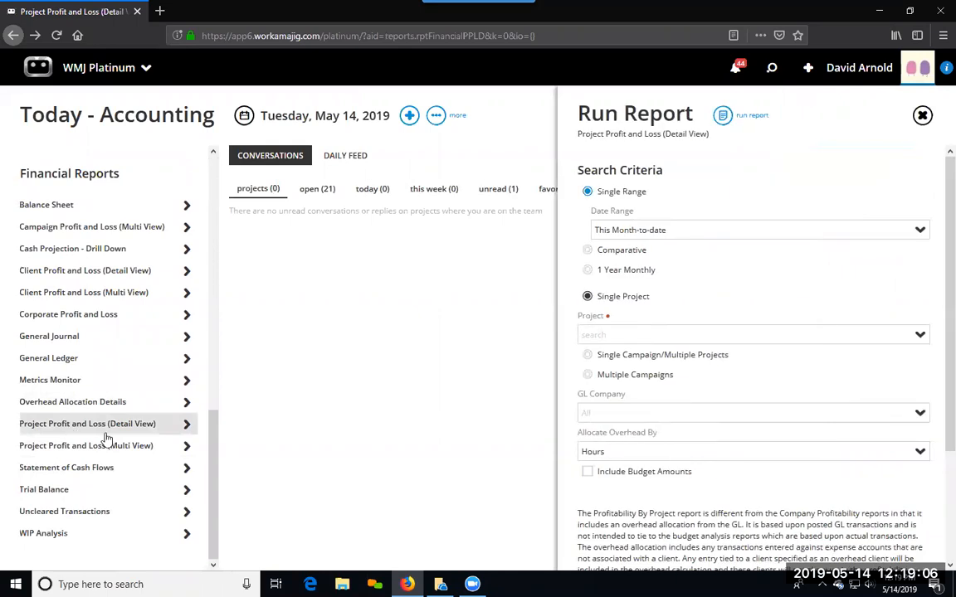
Step: Set the report's single date range to This Fiscal Year
{"action": "left_click", "coordinate": [881, 231]}
{"action": "scroll", "coordinate": [610, 425], "scroll_direction": "down", "scroll_amount": 3}
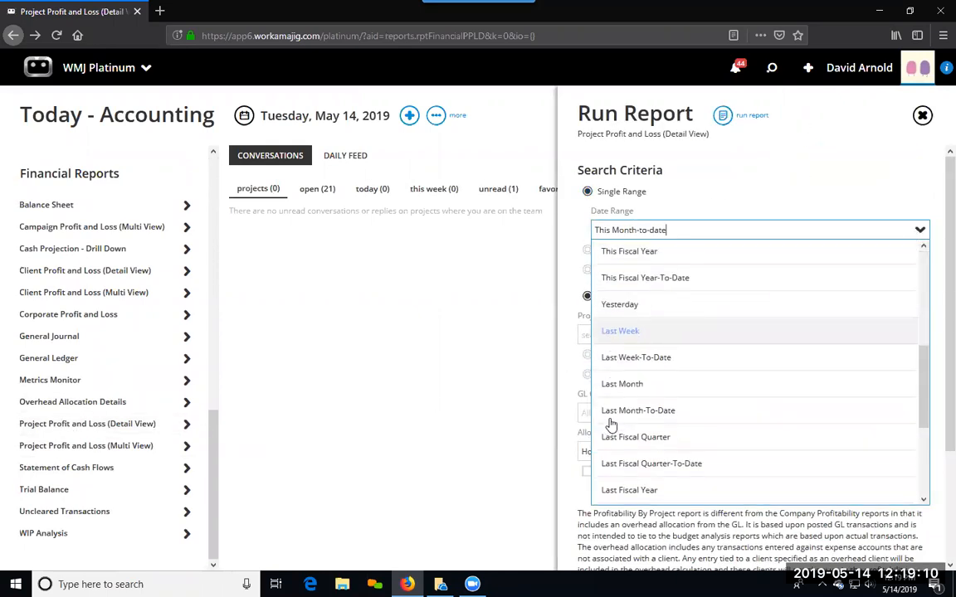
{"action": "scroll", "coordinate": [610, 415], "scroll_direction": "up", "scroll_amount": 2}
{"action": "left_click", "coordinate": [610, 380]}
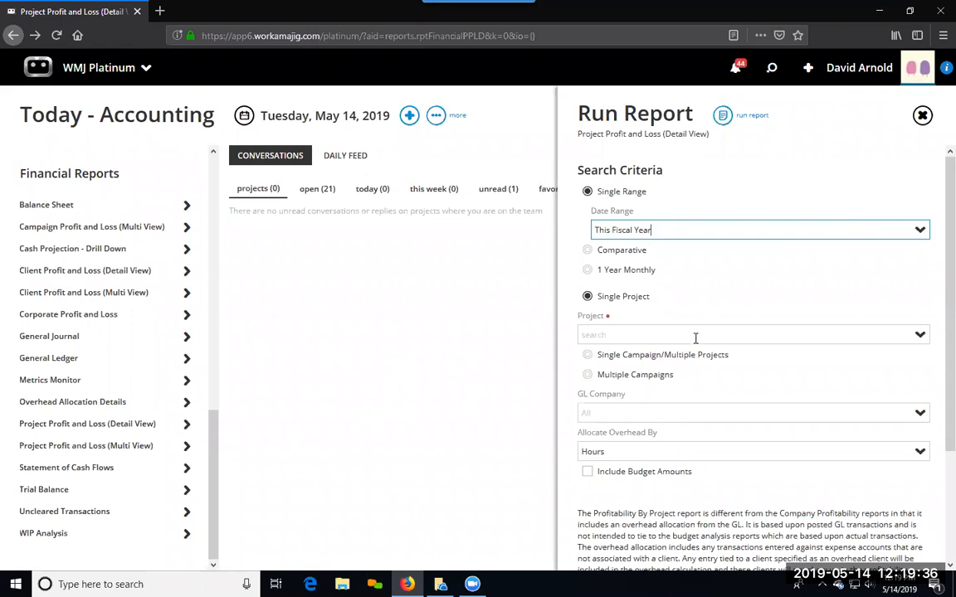
Step: Switch the report to 1 Year Monthly, return it to Single Range, and review the available date ranges
{"action": "left_click", "coordinate": [589, 271]}
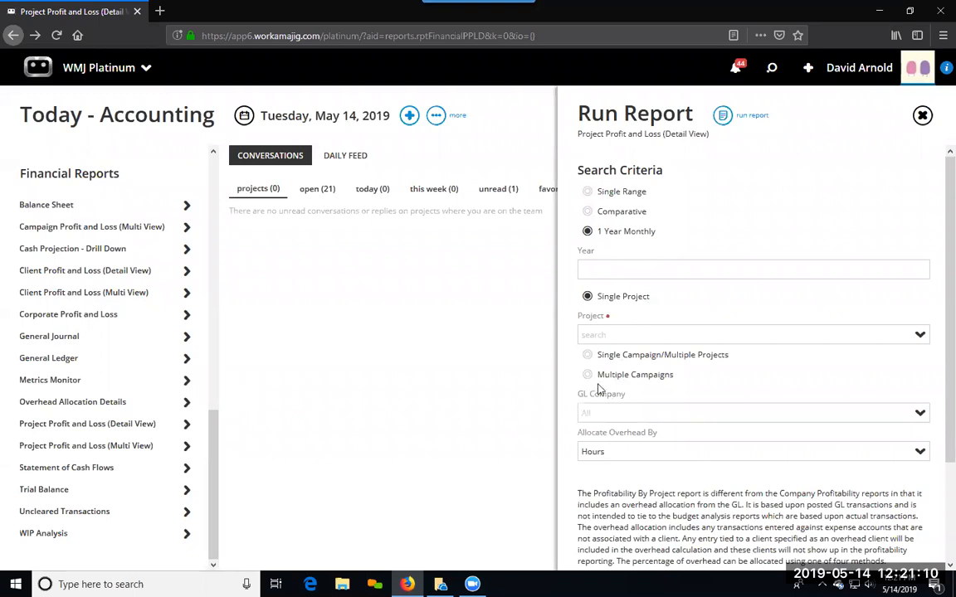
{"action": "left_click", "coordinate": [589, 194]}
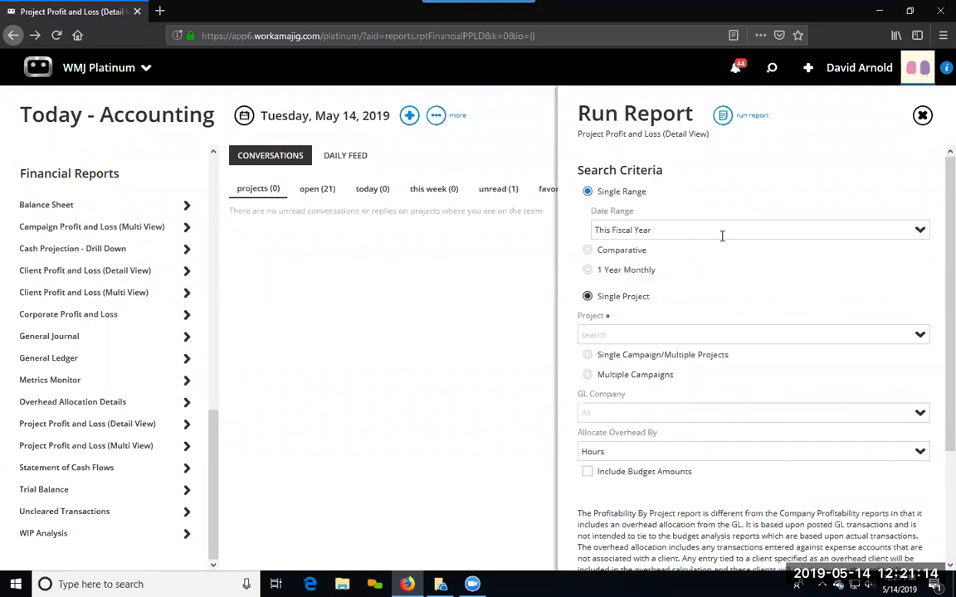
{"action": "left_click", "coordinate": [916, 232]}
{"action": "scroll", "coordinate": [626, 349], "scroll_direction": "down", "scroll_amount": 3}
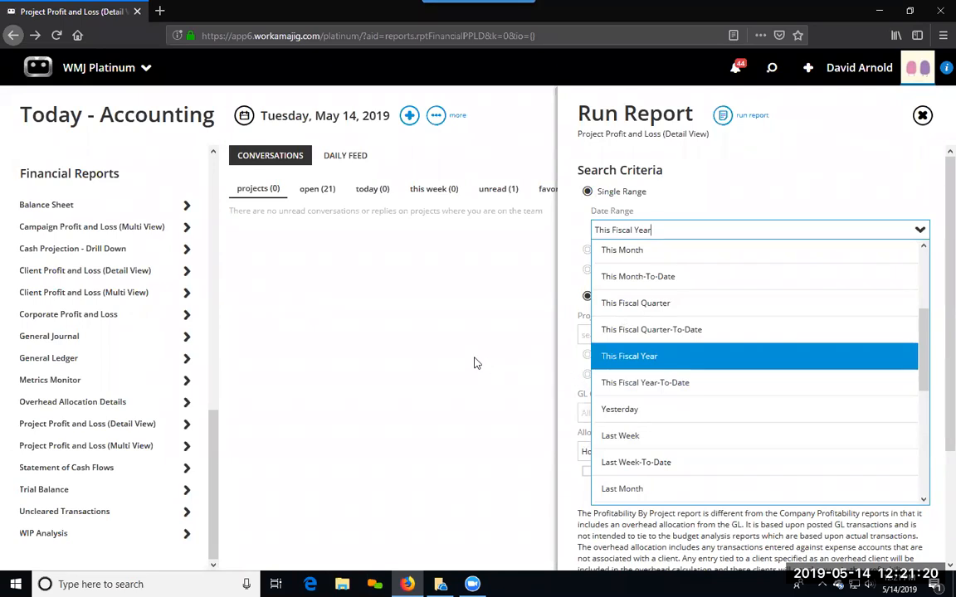
{"action": "left_click", "coordinate": [792, 213]}
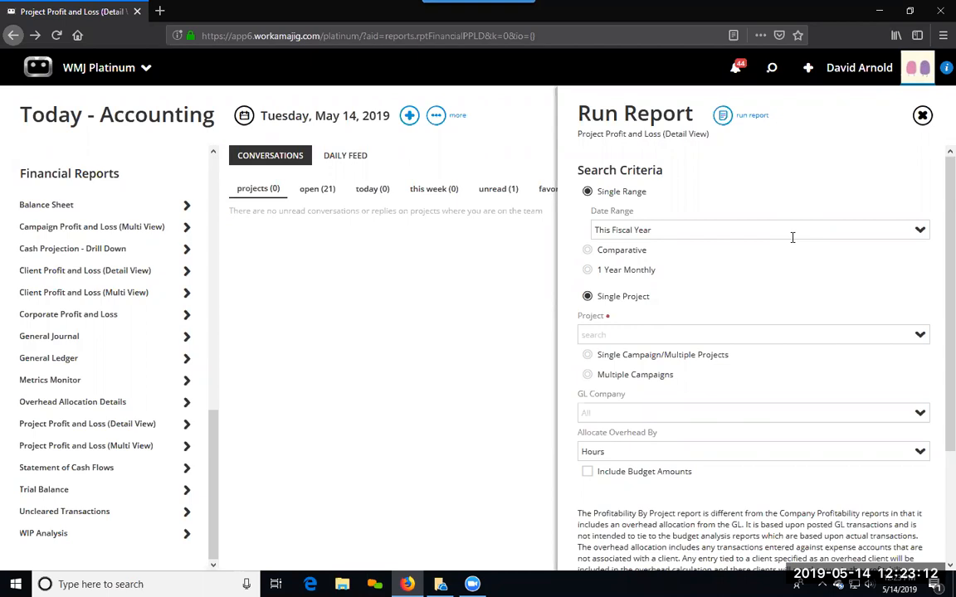
Step: Close the profit and loss report and open the All Credits view of Client Invoices
{"action": "left_click", "coordinate": [345, 380]}
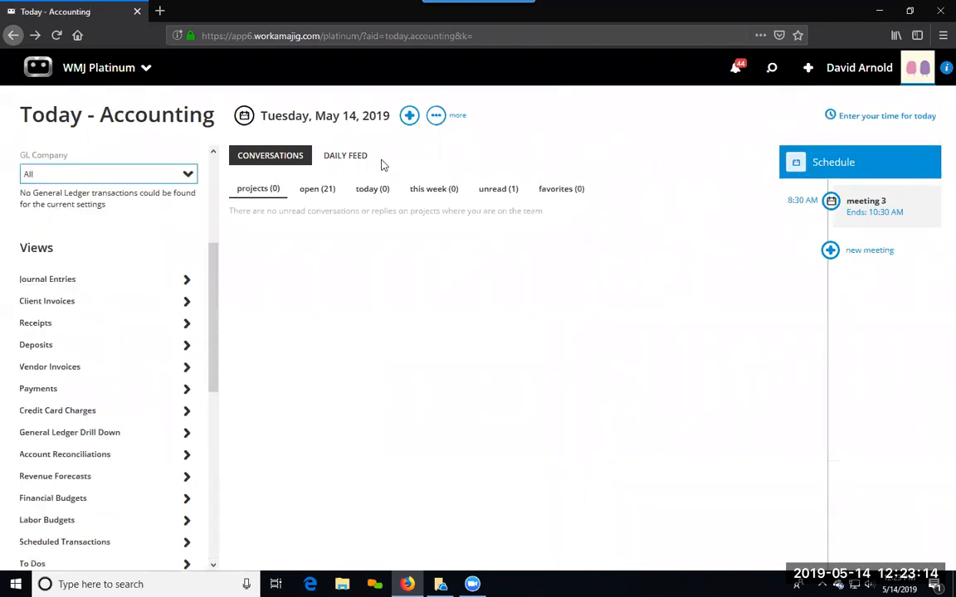
{"action": "left_click", "coordinate": [82, 302]}
{"action": "left_click", "coordinate": [795, 249]}
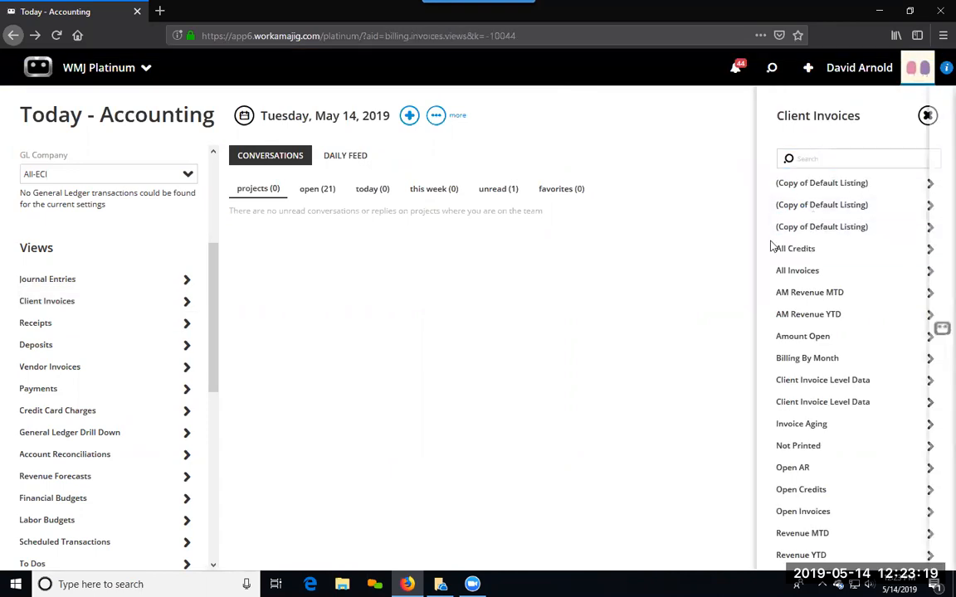
Step: Leave the All Credits view of Client Invoices and go to the report center
{"action": "left_click", "coordinate": [35, 264]}
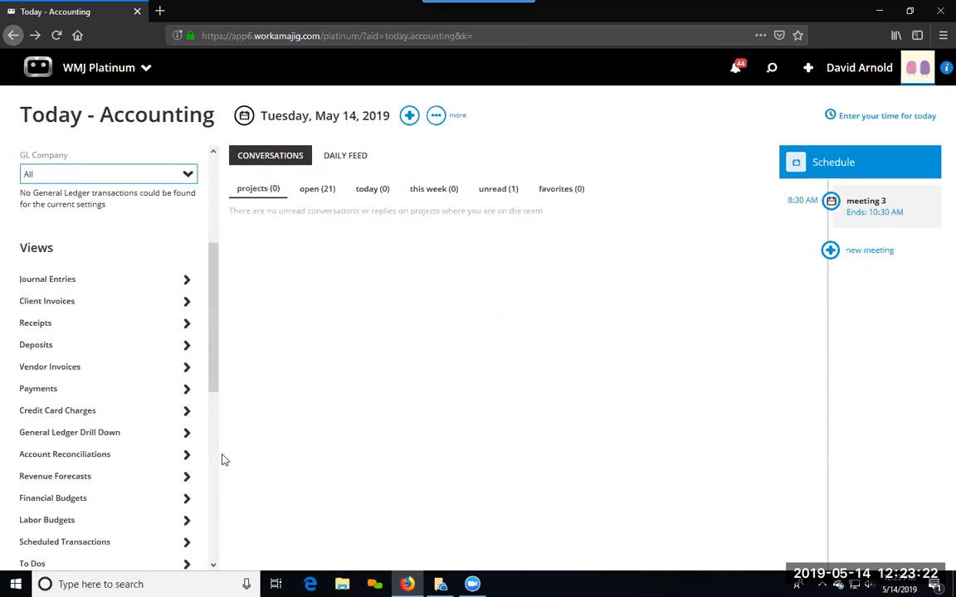
{"action": "scroll", "coordinate": [209, 461], "scroll_direction": "down", "scroll_amount": 3}
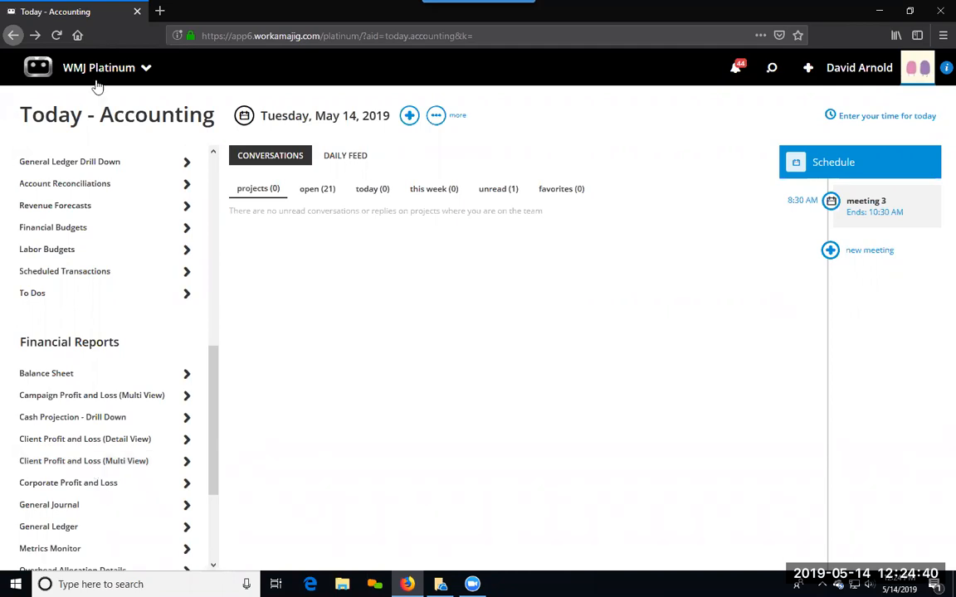
{"action": "left_click", "coordinate": [64, 73]}
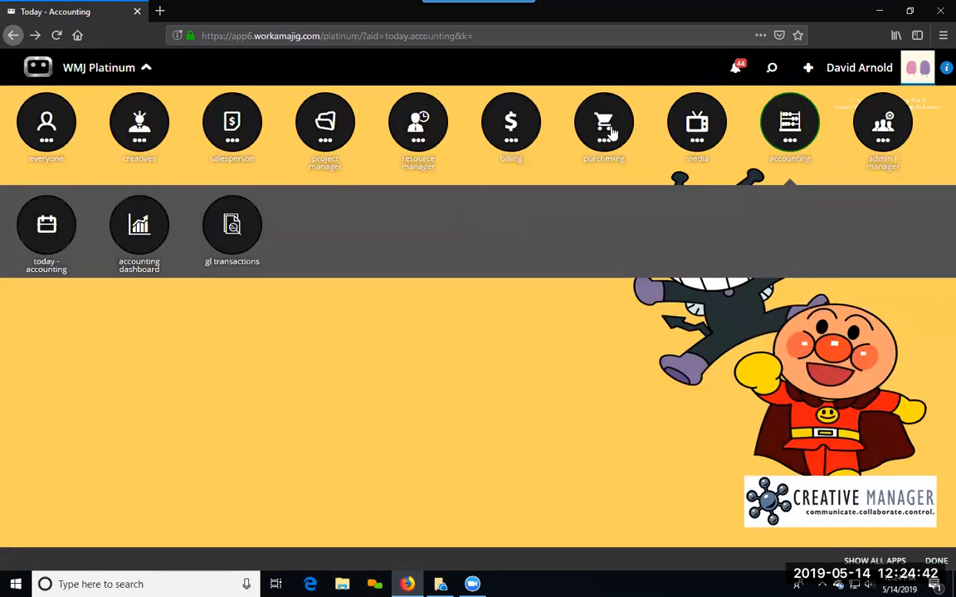
{"action": "left_click", "coordinate": [30, 124]}
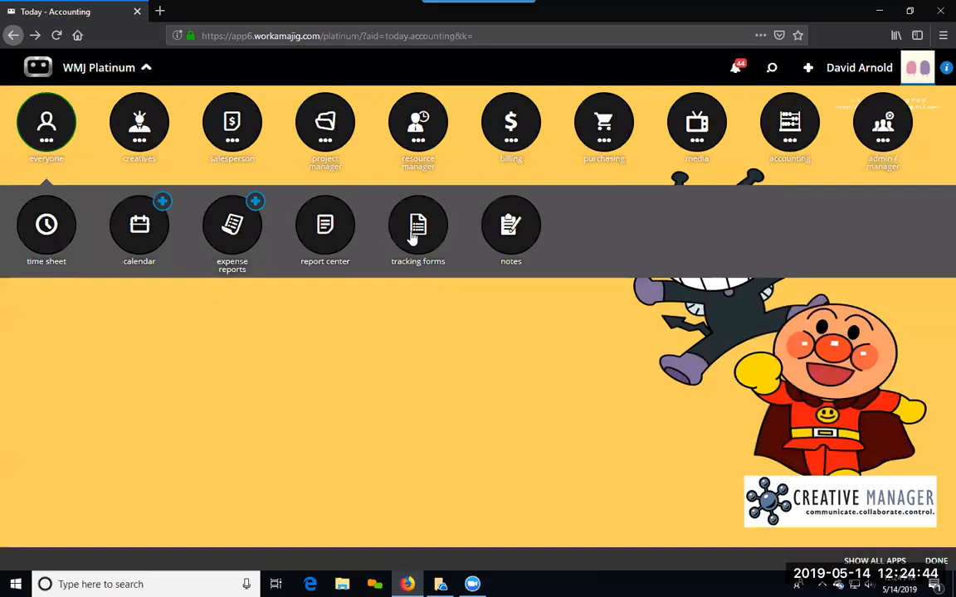
{"action": "left_click", "coordinate": [337, 233]}
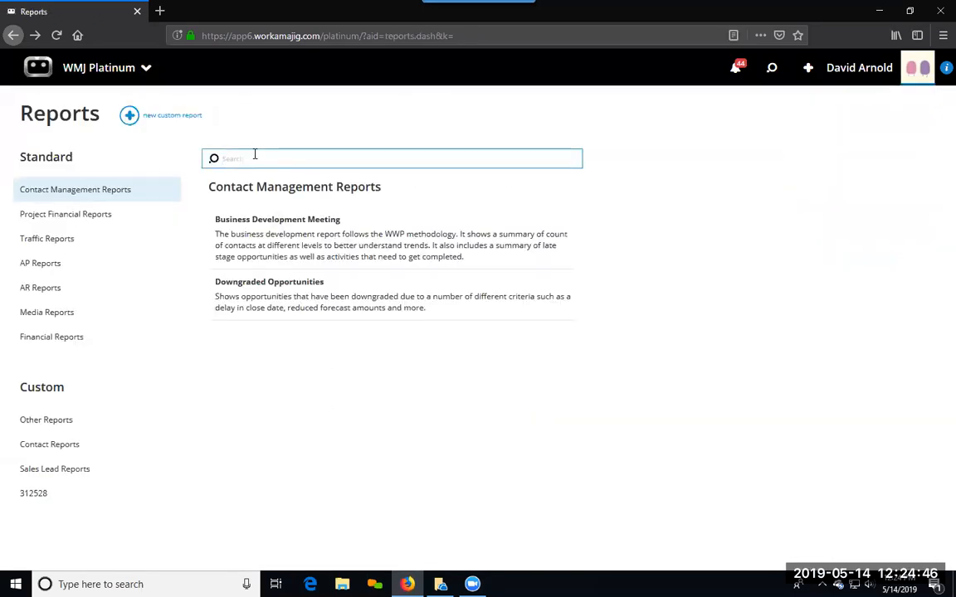
Step: Search the reports for "project cost" and open the Project Cost Transaction Data report
{"action": "type", "text": "project o"}
{"action": "type", "text": "ost"}
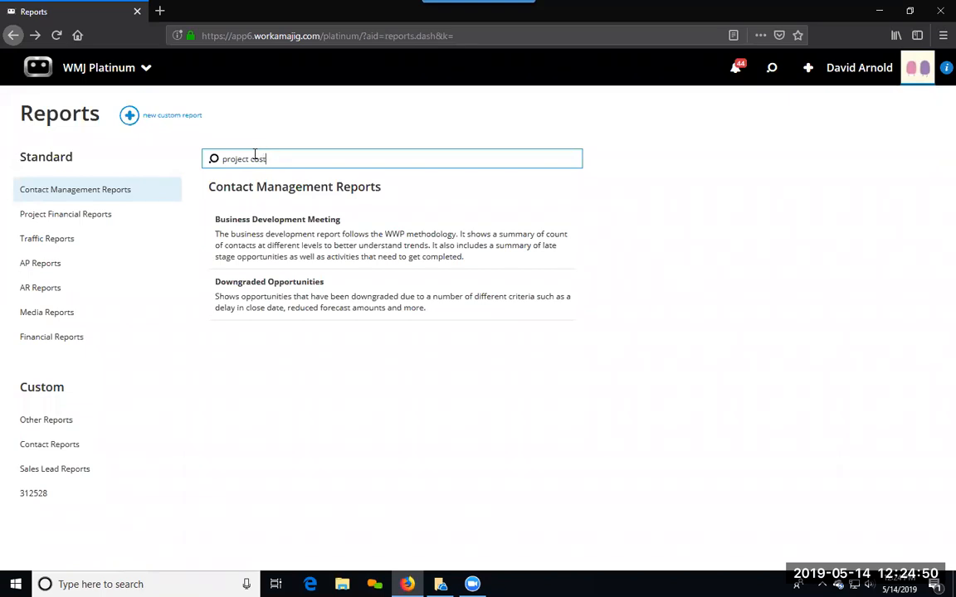
{"action": "left_click", "coordinate": [274, 369]}
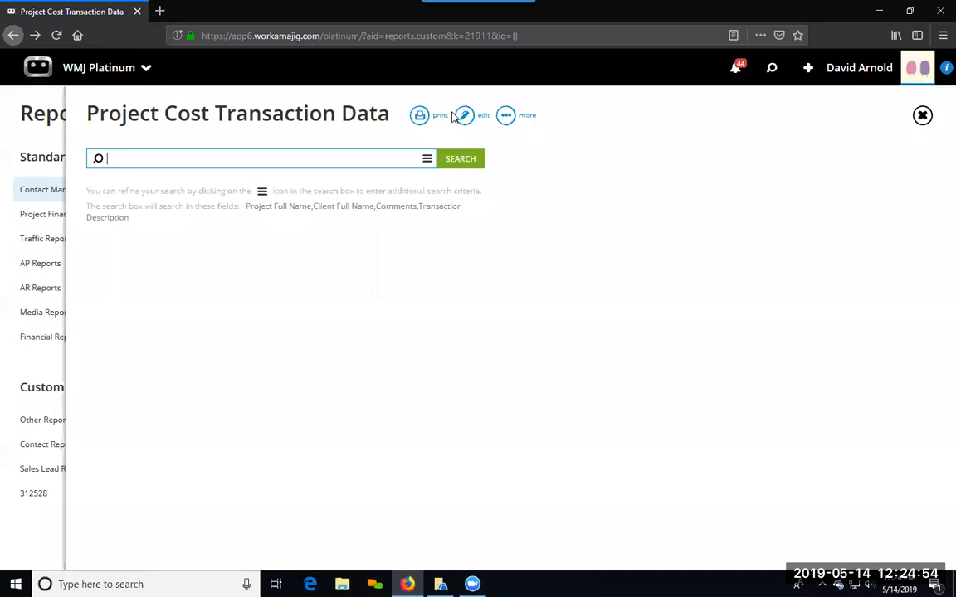
Step: Edit the Project Cost Transaction Data report and add a grouping by Write Off Reason
{"action": "left_click", "coordinate": [463, 116]}
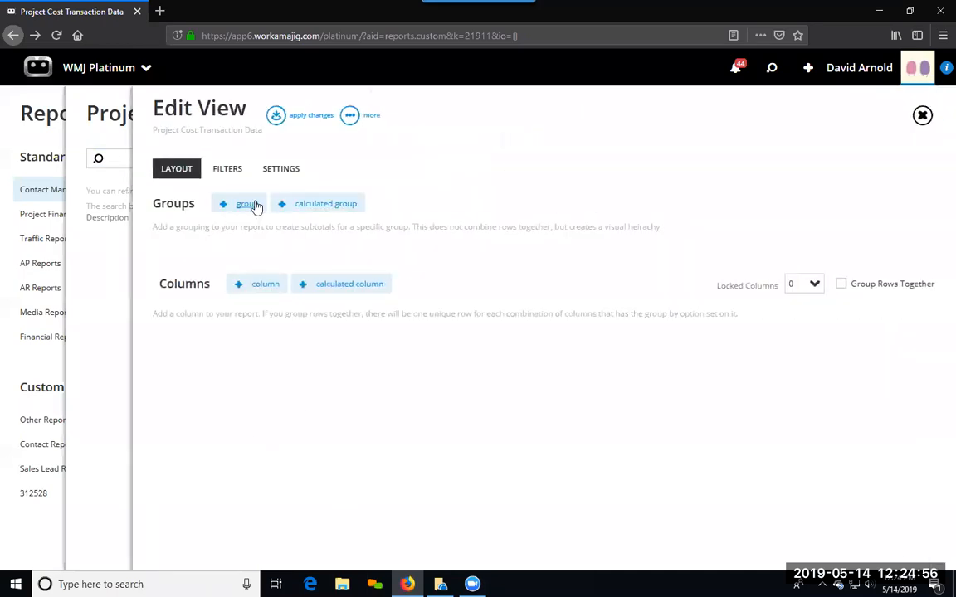
{"action": "left_click", "coordinate": [253, 205]}
{"action": "type", "text": "writ"}
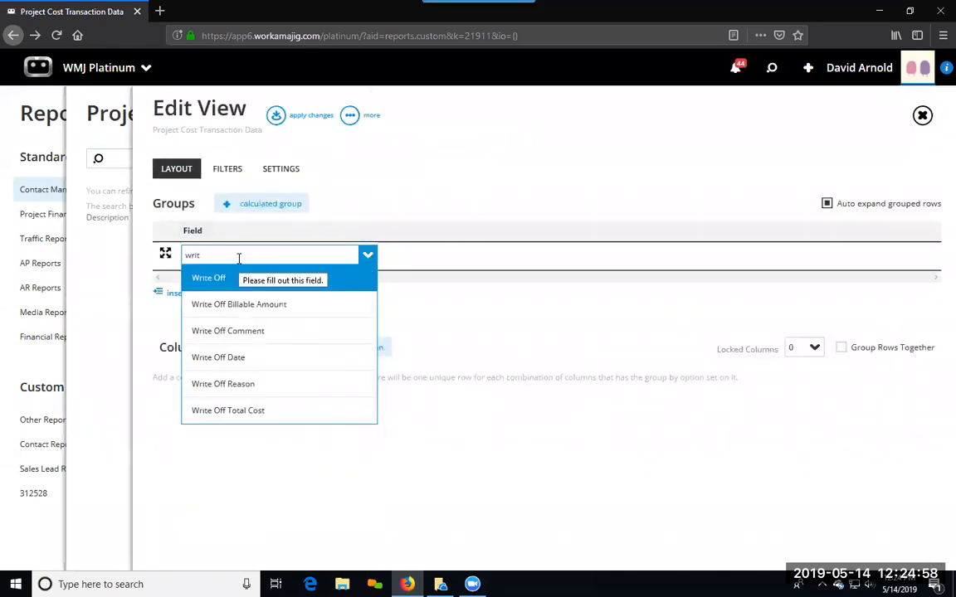
{"action": "left_click", "coordinate": [236, 384]}
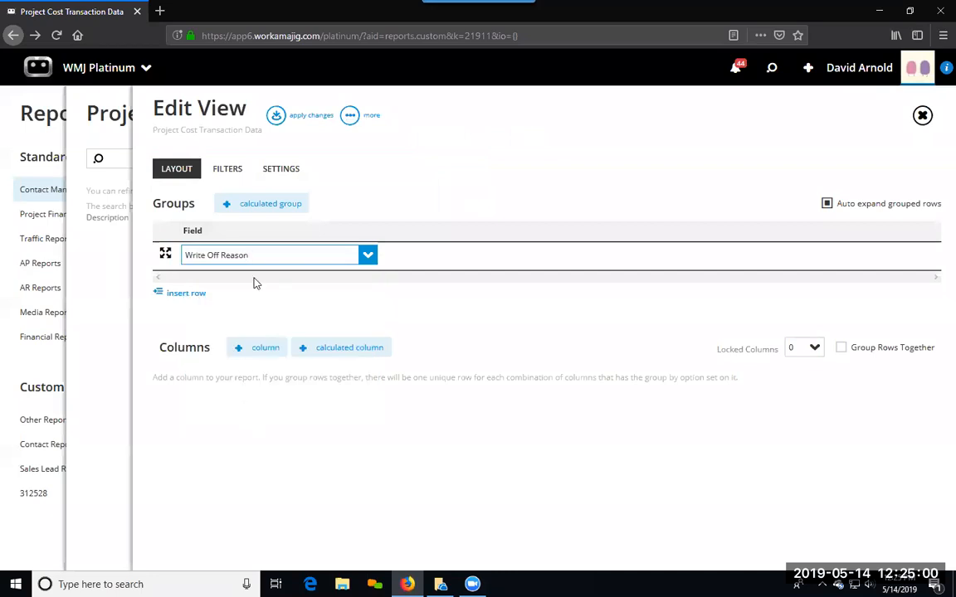
Step: Add a Project Number column to the report, apply the changes and run the report without search criteria
{"action": "left_click", "coordinate": [265, 349]}
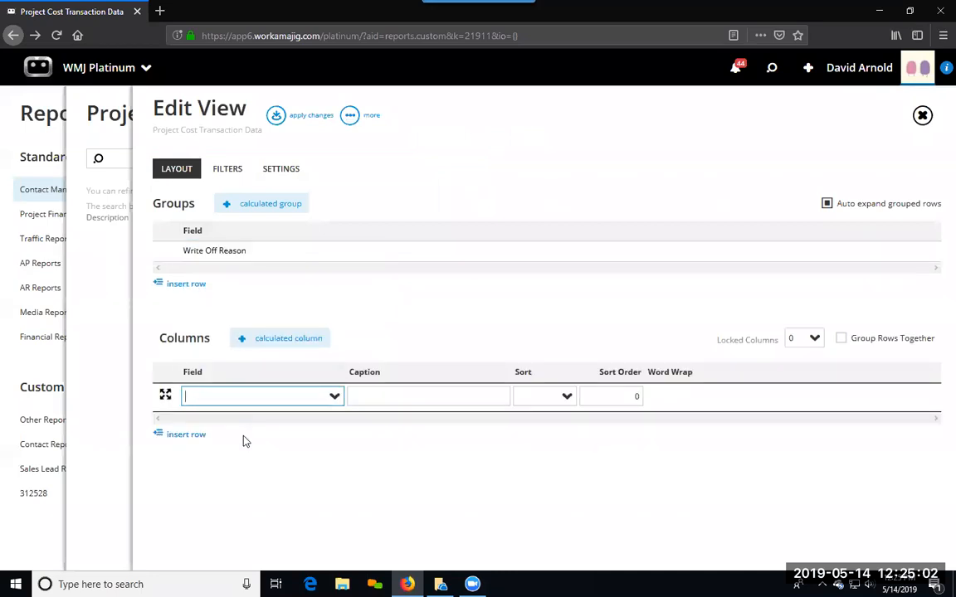
{"action": "type", "text": "project"}
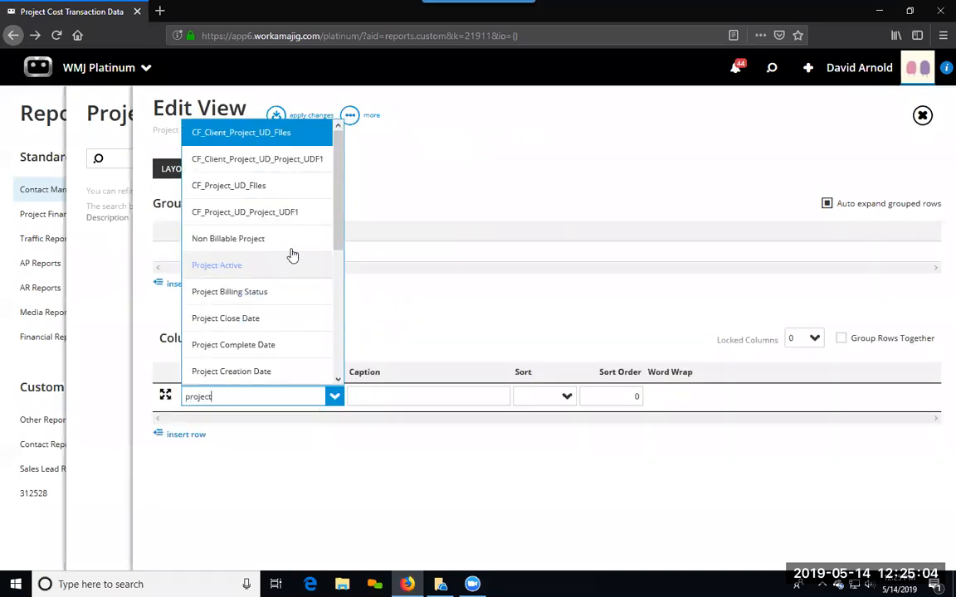
{"action": "left_click_drag", "start_coordinate": [337, 239], "coordinate": [337, 320]}
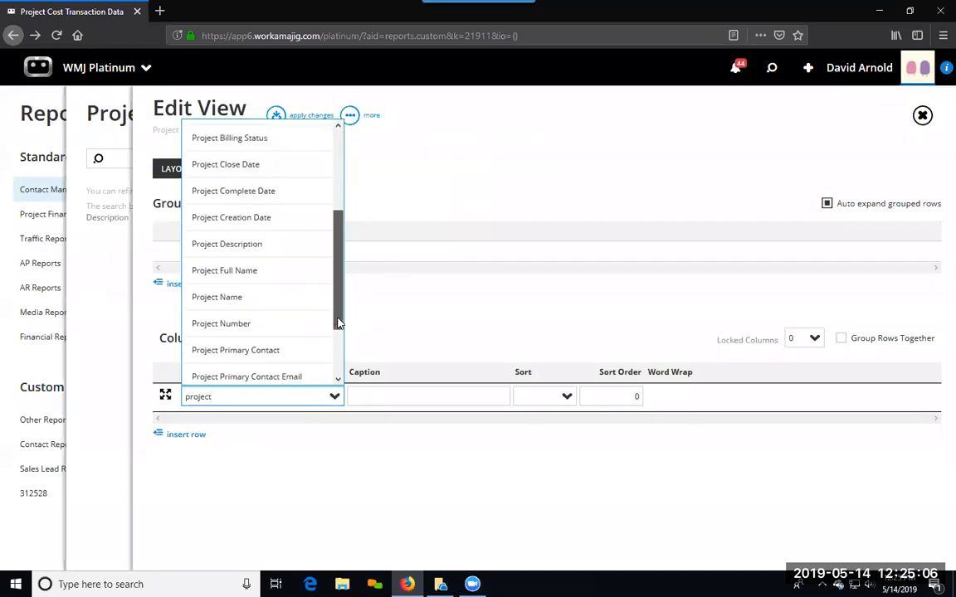
{"action": "left_click", "coordinate": [251, 324]}
{"action": "left_click", "coordinate": [282, 120]}
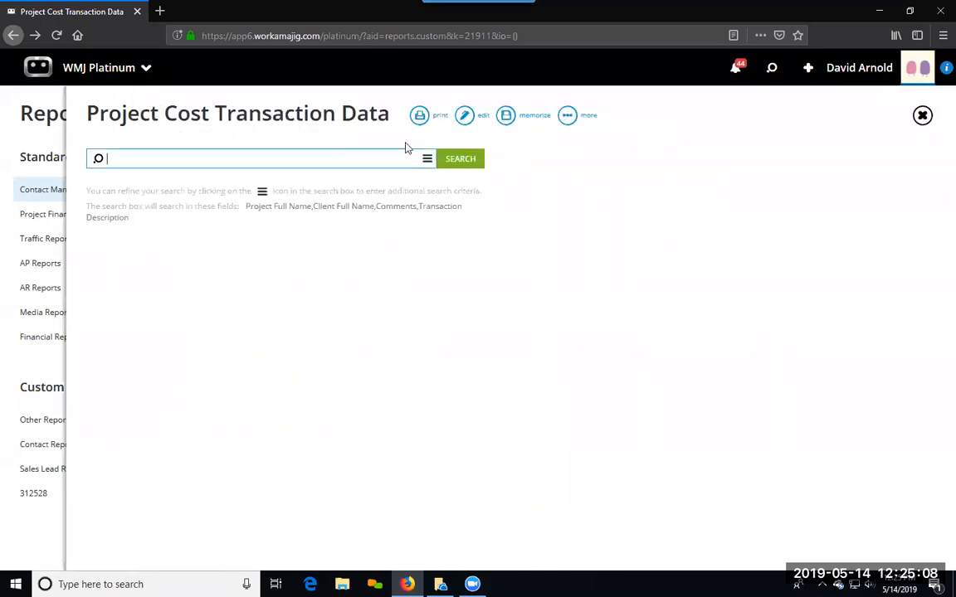
{"action": "left_click", "coordinate": [469, 162]}
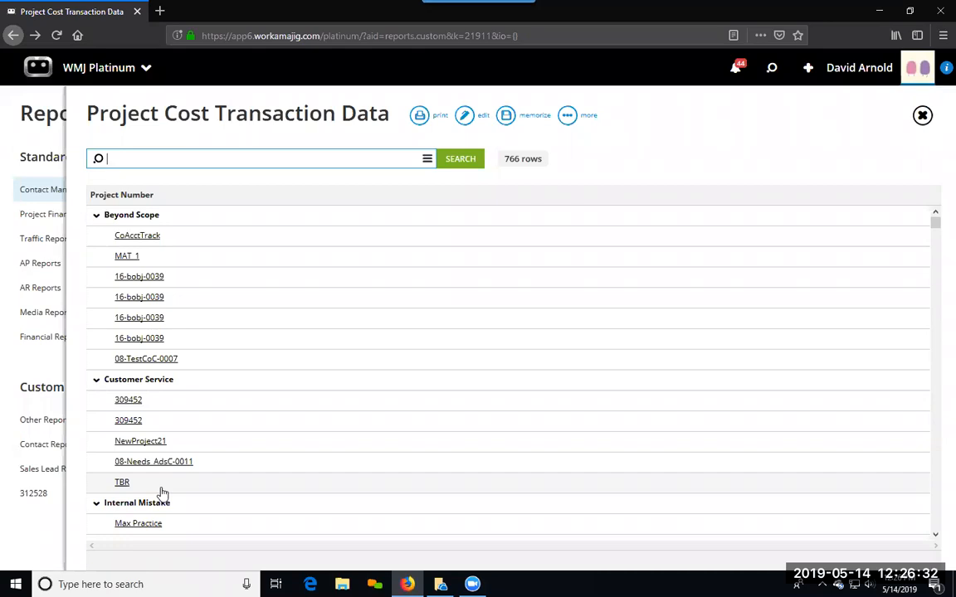
Step: Reopen the report's layout for editing and show the options for copying, exporting or deleting the view
{"action": "left_click", "coordinate": [467, 118]}
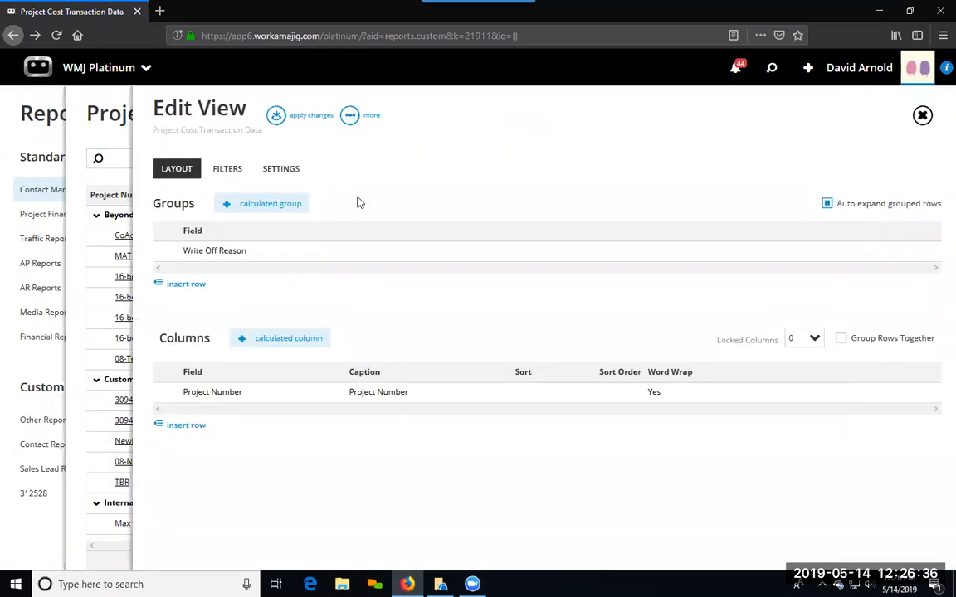
{"action": "left_click", "coordinate": [350, 117]}
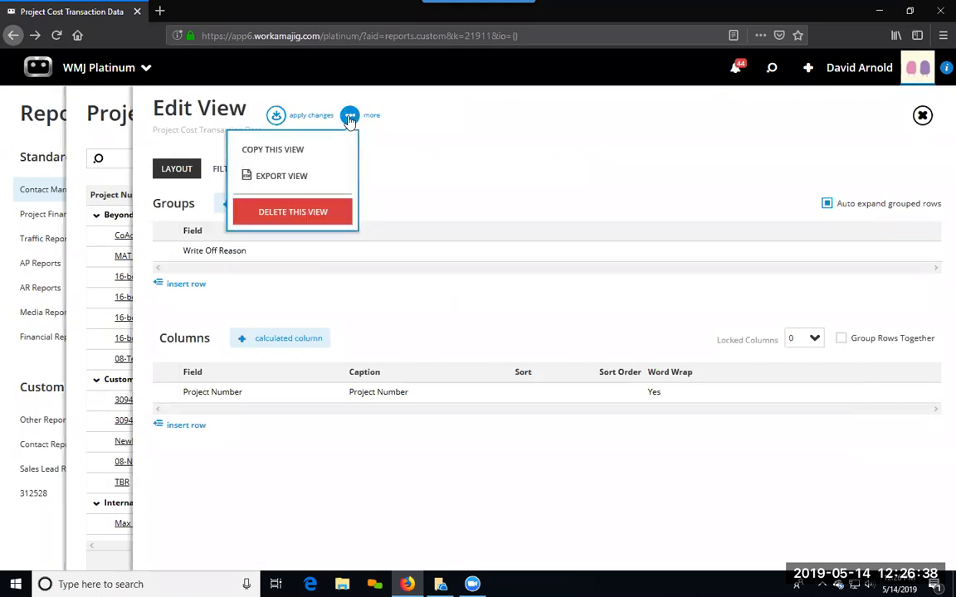